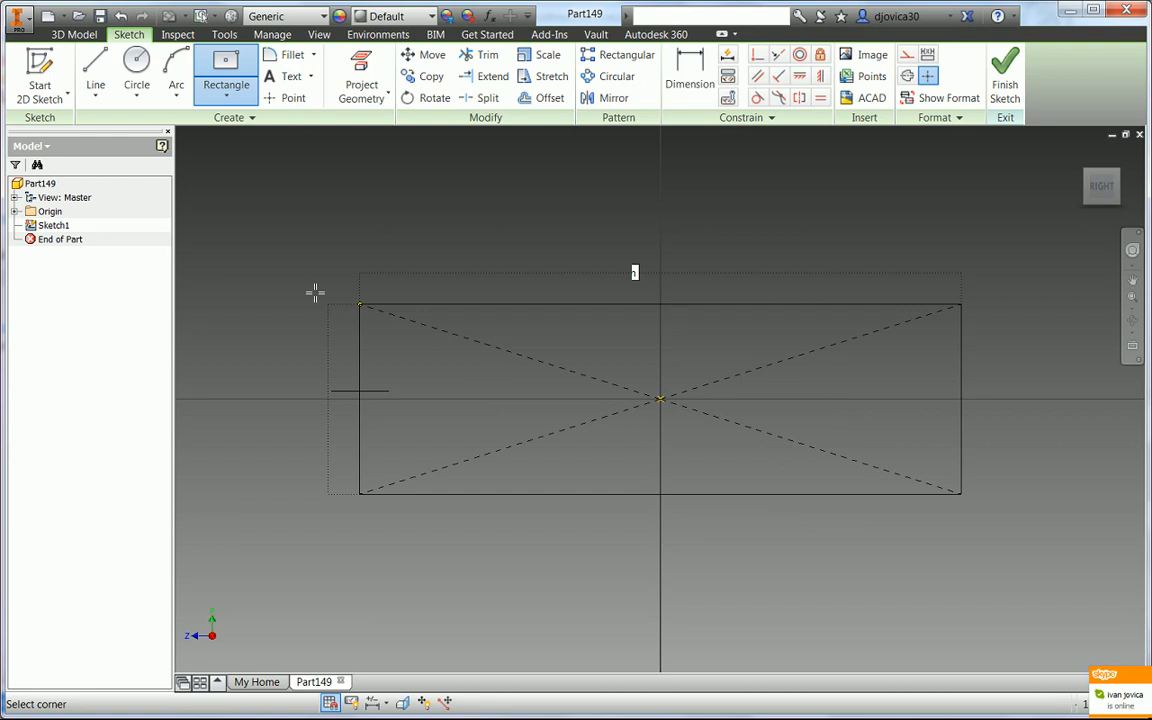
- Draw a center rectangle 300 mm tall and 800 mm wide about the origin, then finish the sketch
type("300")
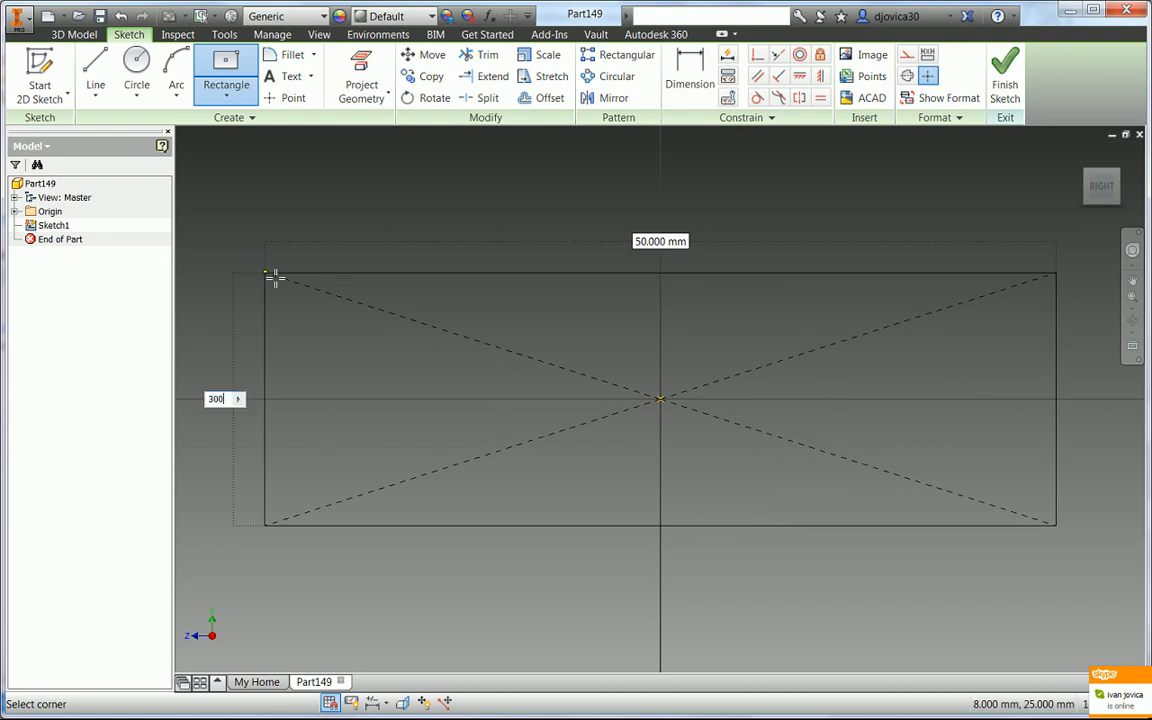
key("Tab")
type("300")
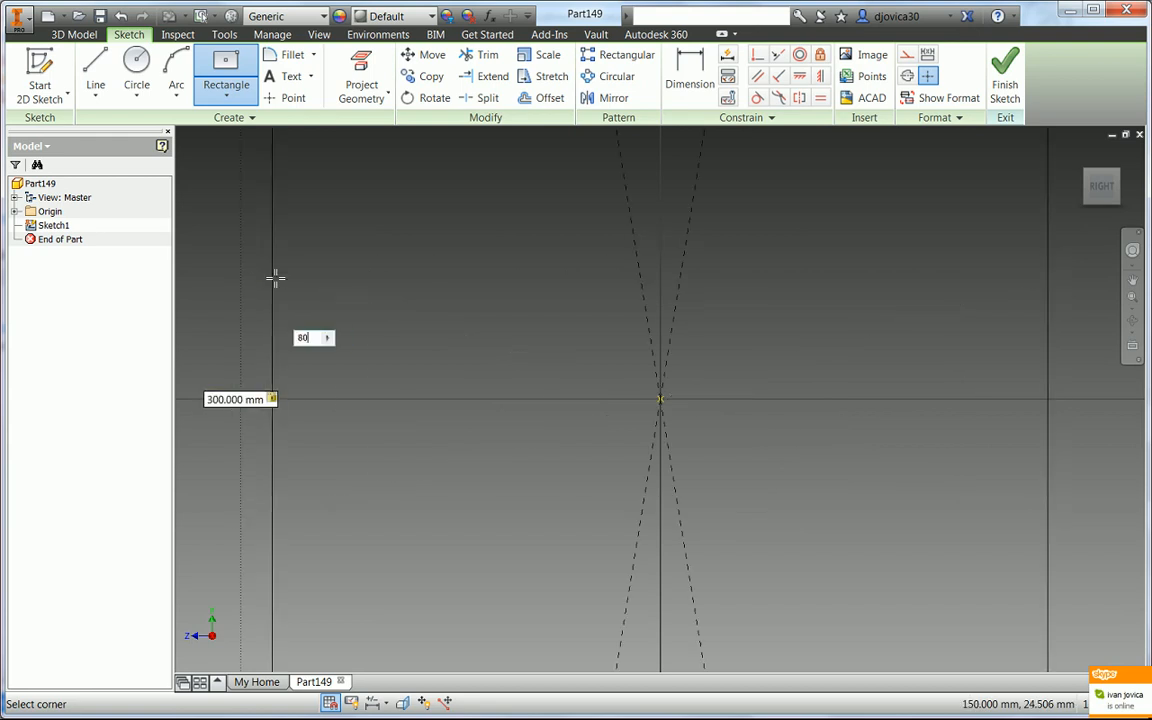
key("Return")
right_click(331, 229)
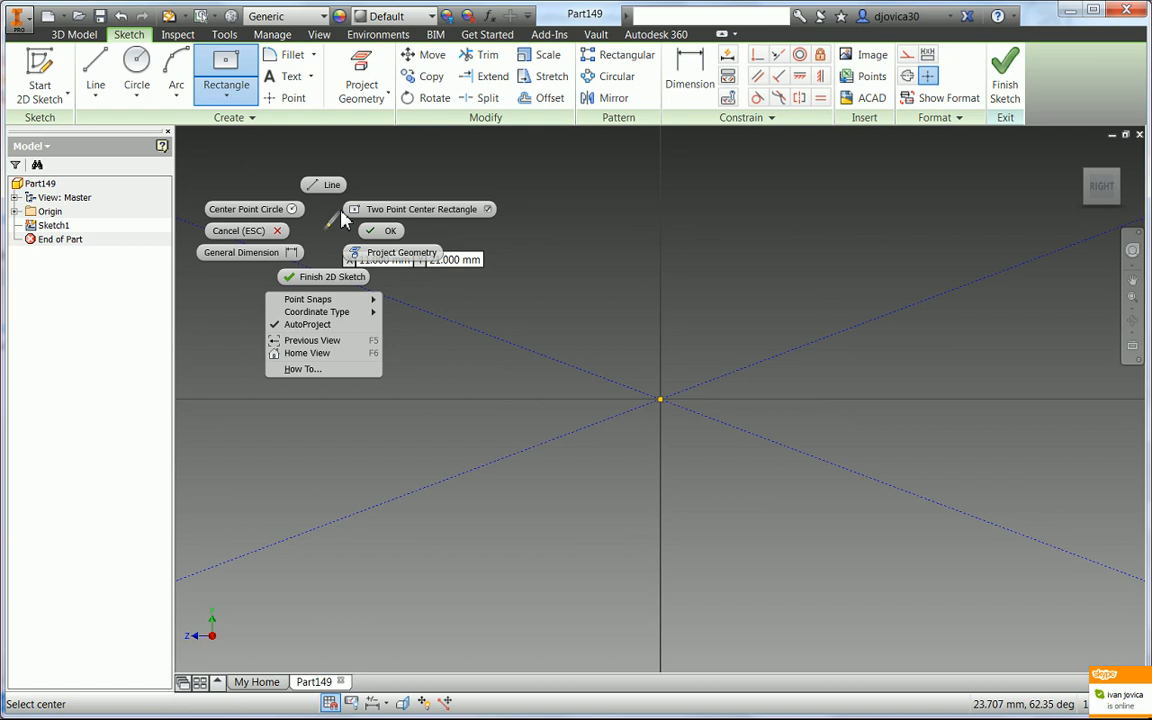
left_click(326, 276)
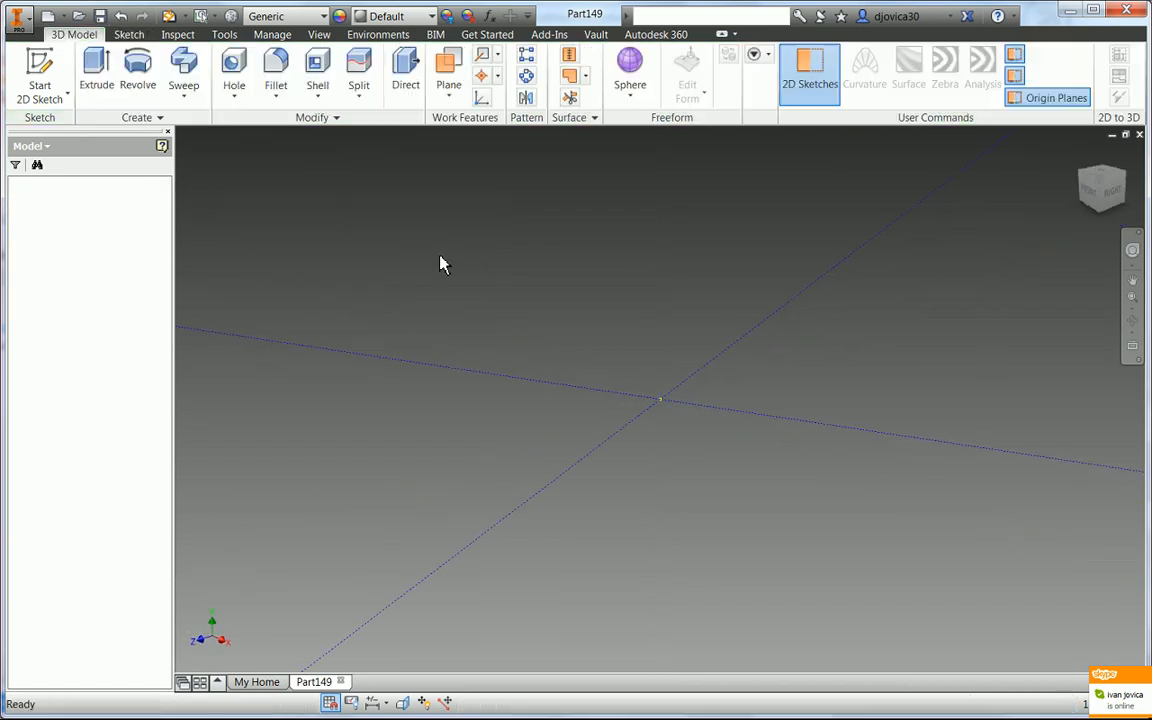
- Create a freeform sphere of radius 200 mm on the horizontal origin plane, centred at the origin, with Y symmetry
right_click(437, 265)
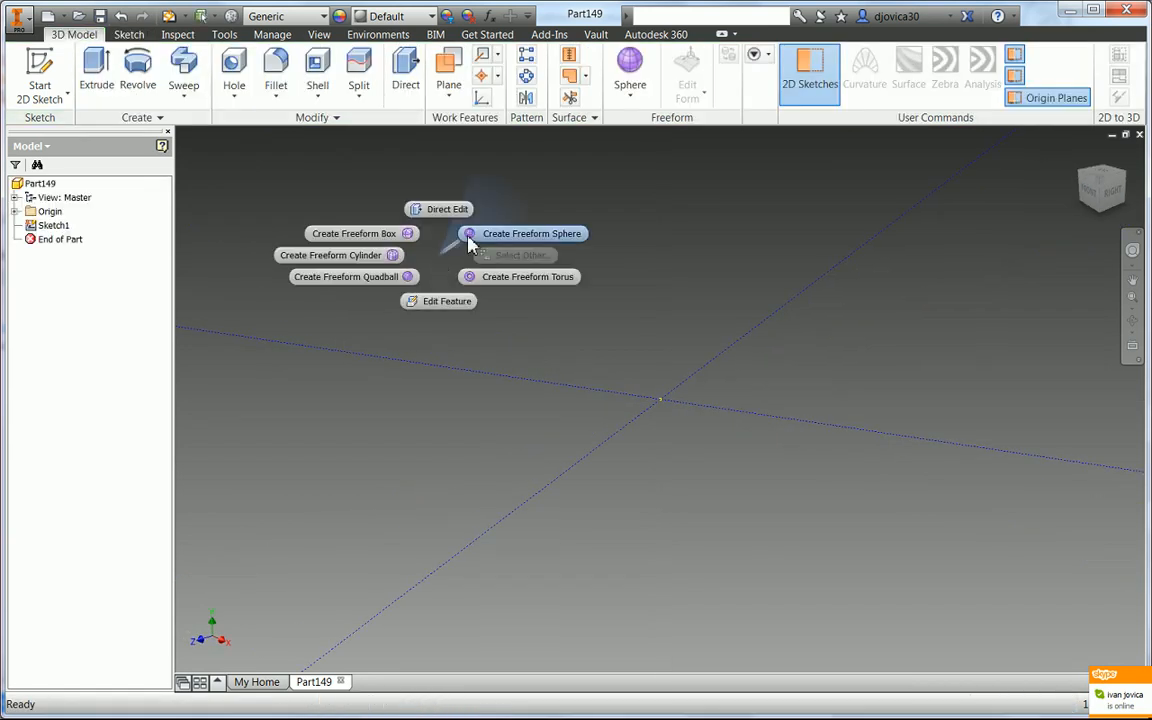
left_click(462, 237)
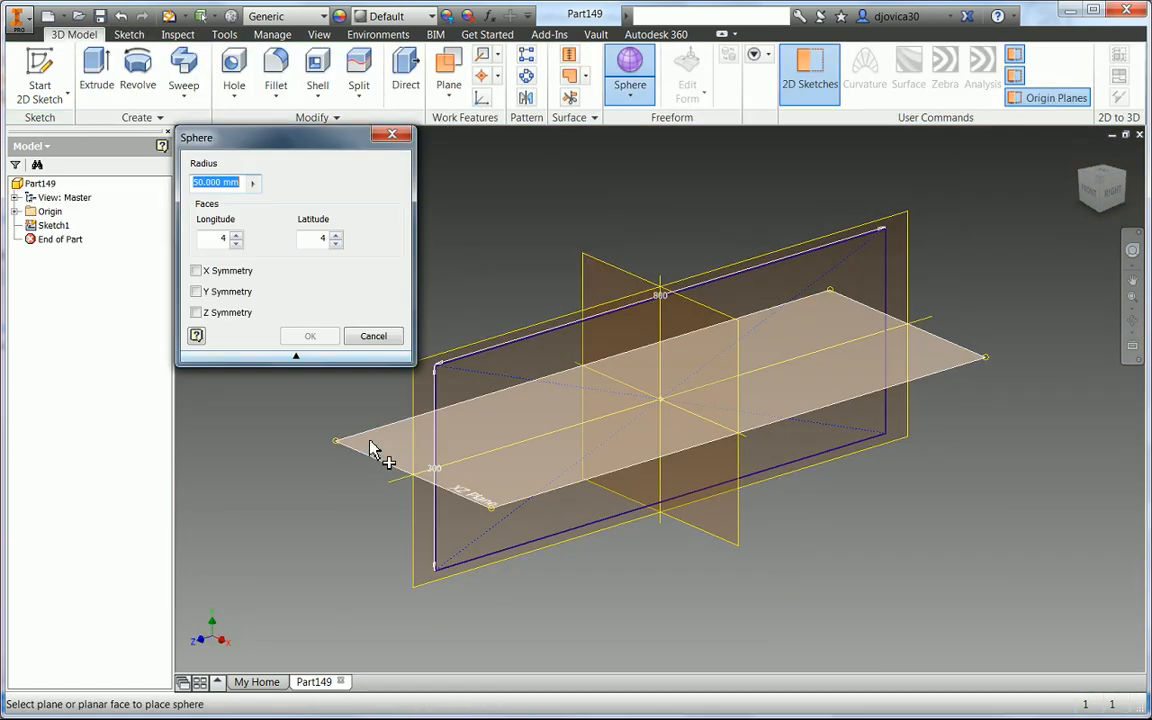
left_click(371, 446)
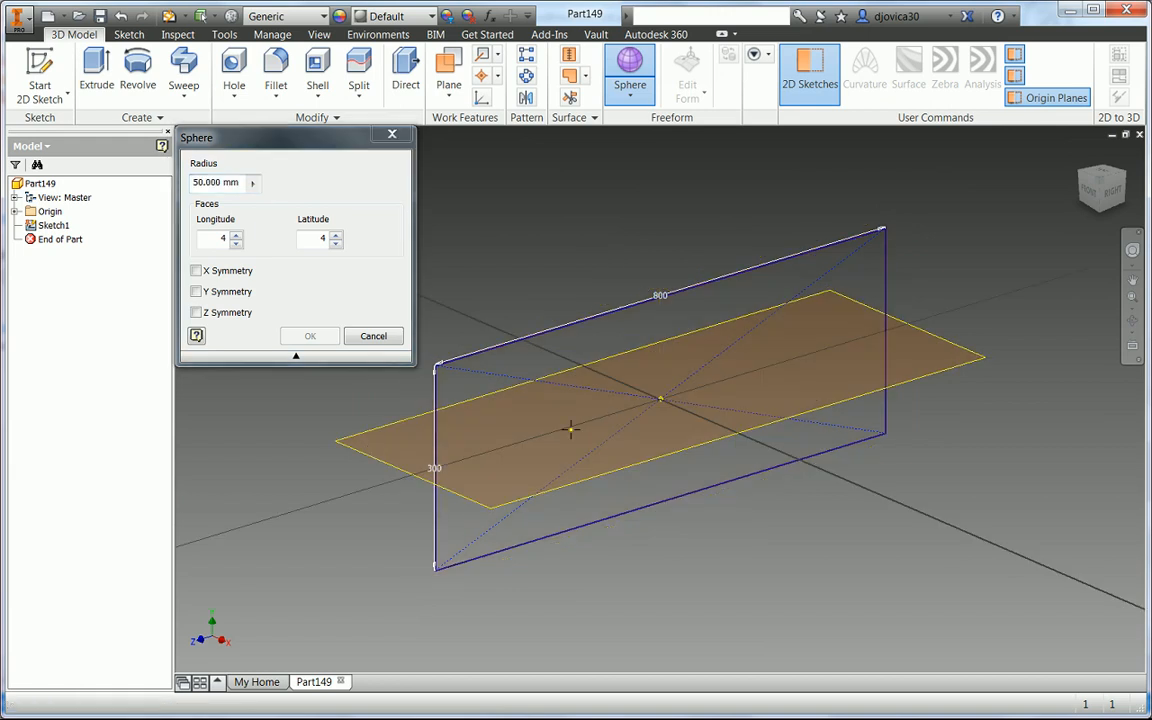
left_click(660, 400)
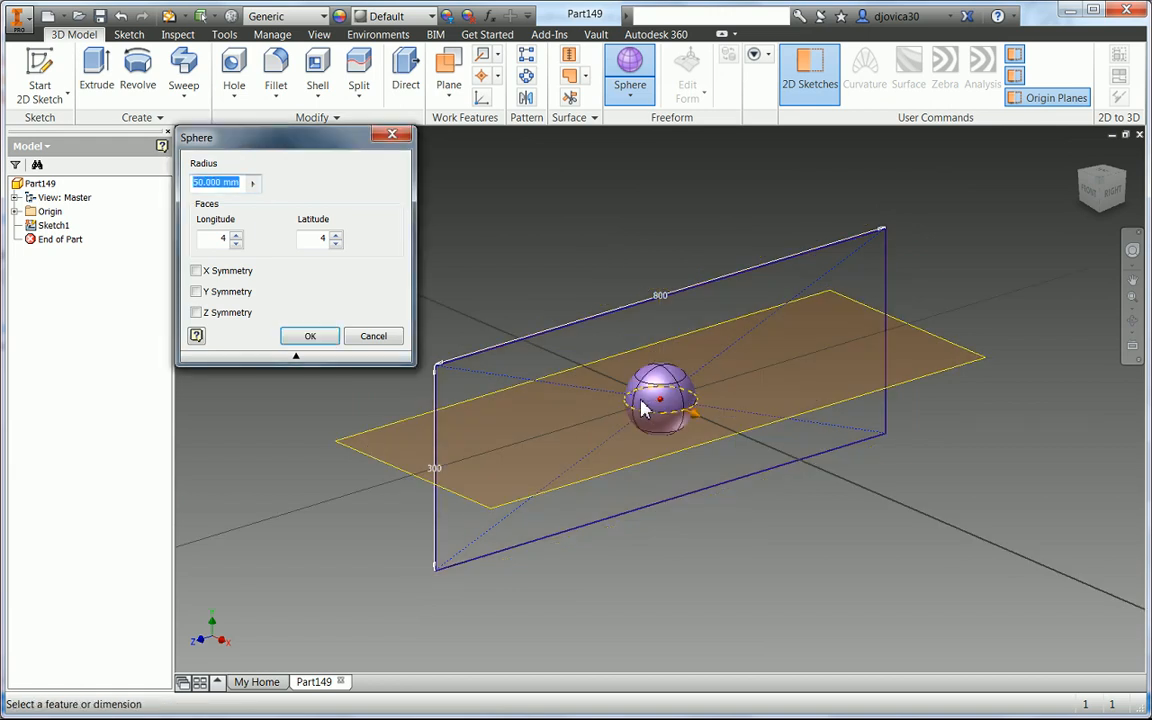
type("200")
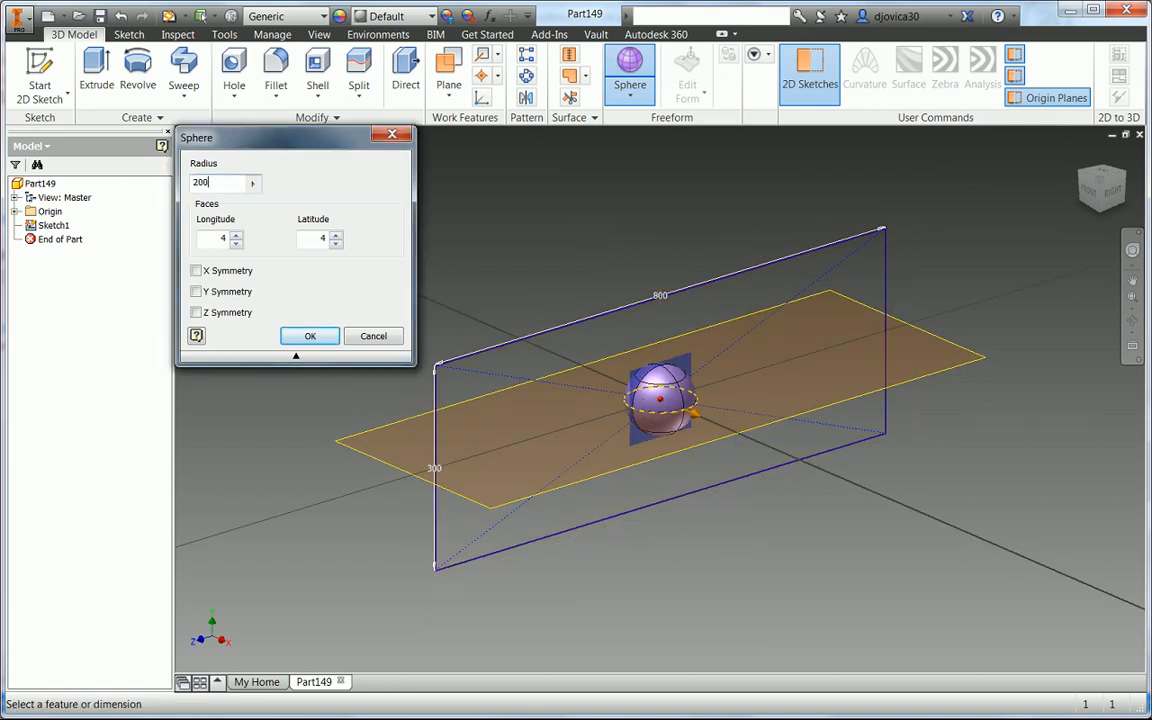
left_click(196, 291)
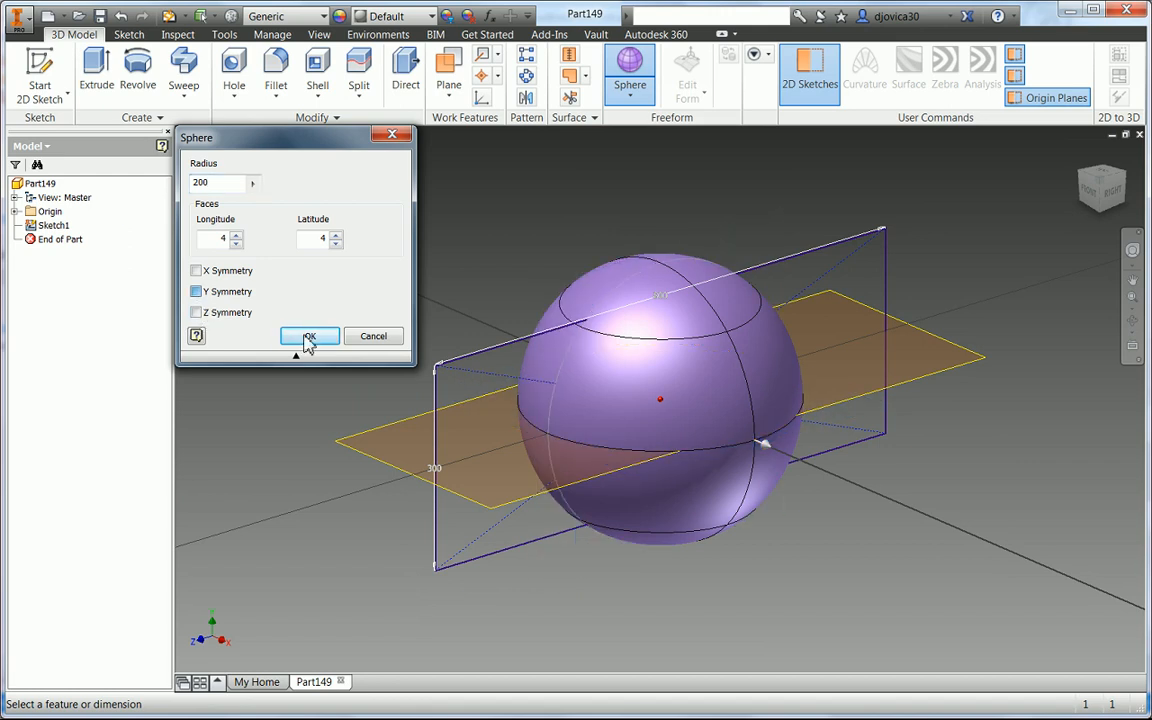
key("Return")
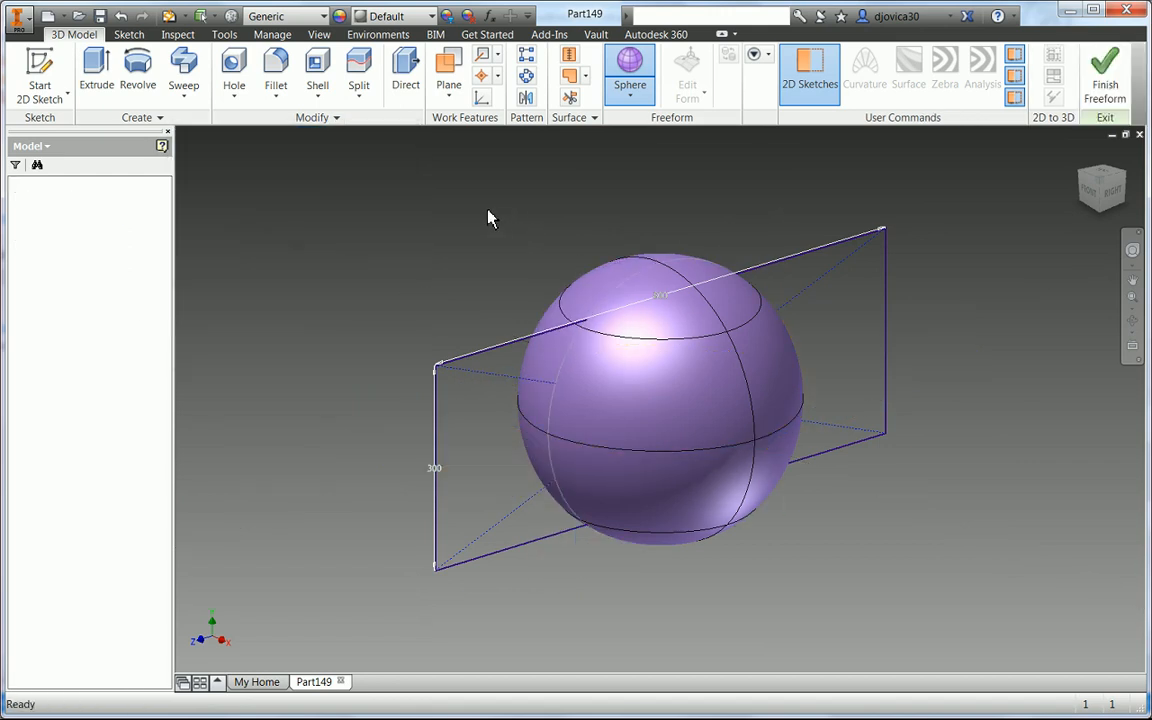
- Edit the sphere's form, scaling it with the manipulator, and accept the edit
right_click(853, 604)
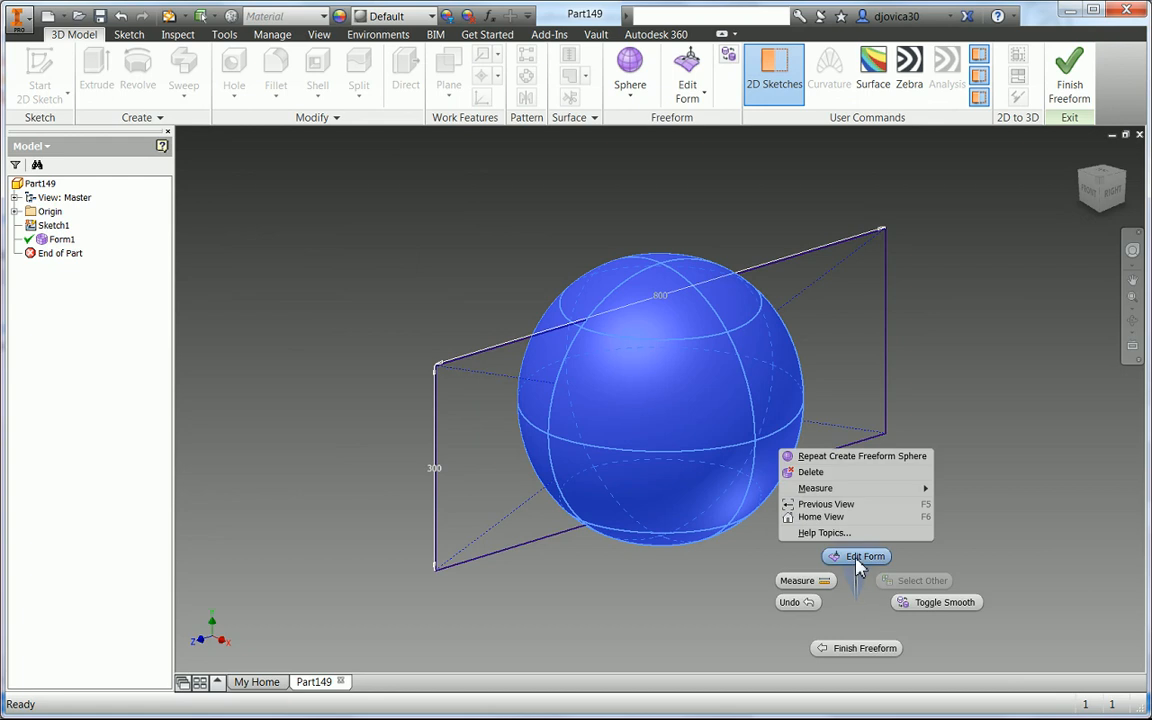
left_click(860, 556)
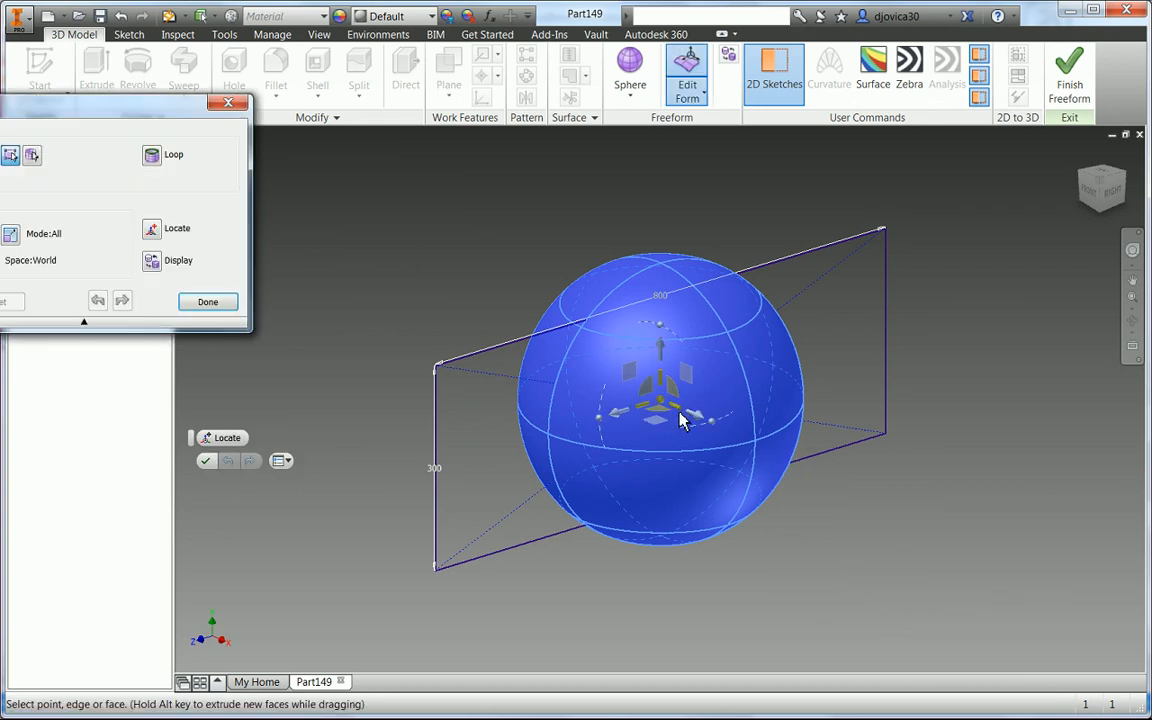
mouse_move(680, 415)
left_mouse_down()
mouse_move(689, 419)
mouse_move(668, 416)
mouse_move(672, 428)
left_mouse_up()
mouse_move(672, 428)
middle_mouse_down("shift")
mouse_move(665, 450)
mouse_move(684, 465)
mouse_move(690, 440)
middle_mouse_up("shift")
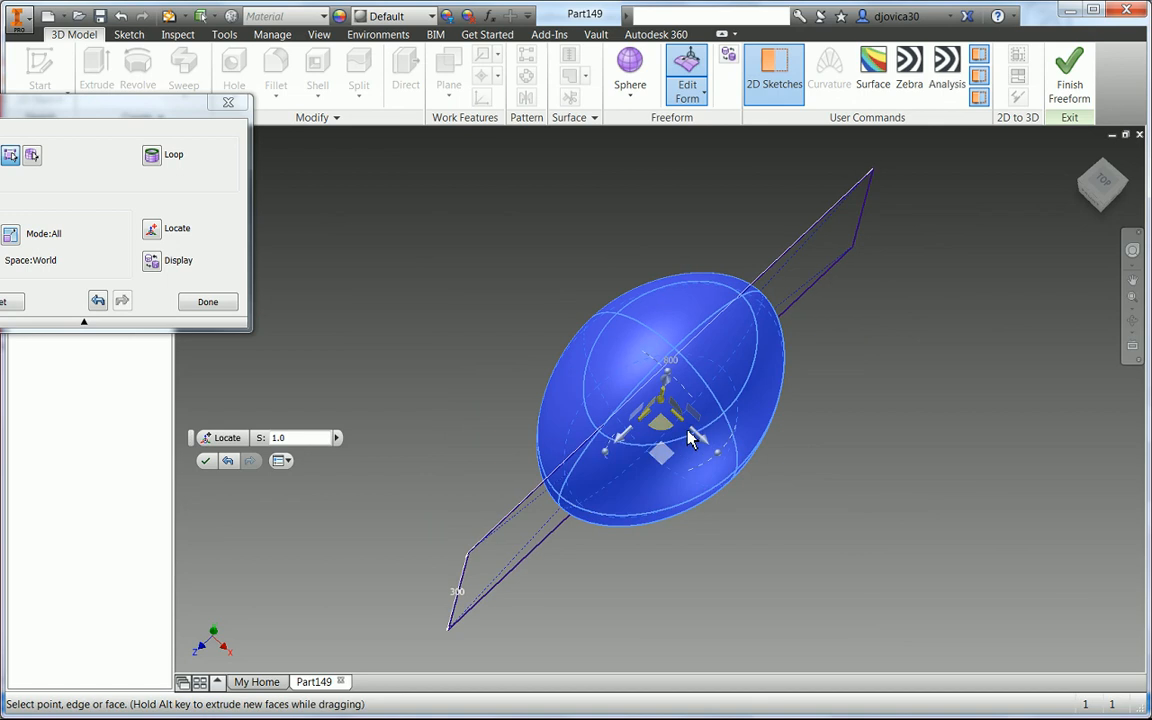
left_click_drag(680, 418, 676, 415)
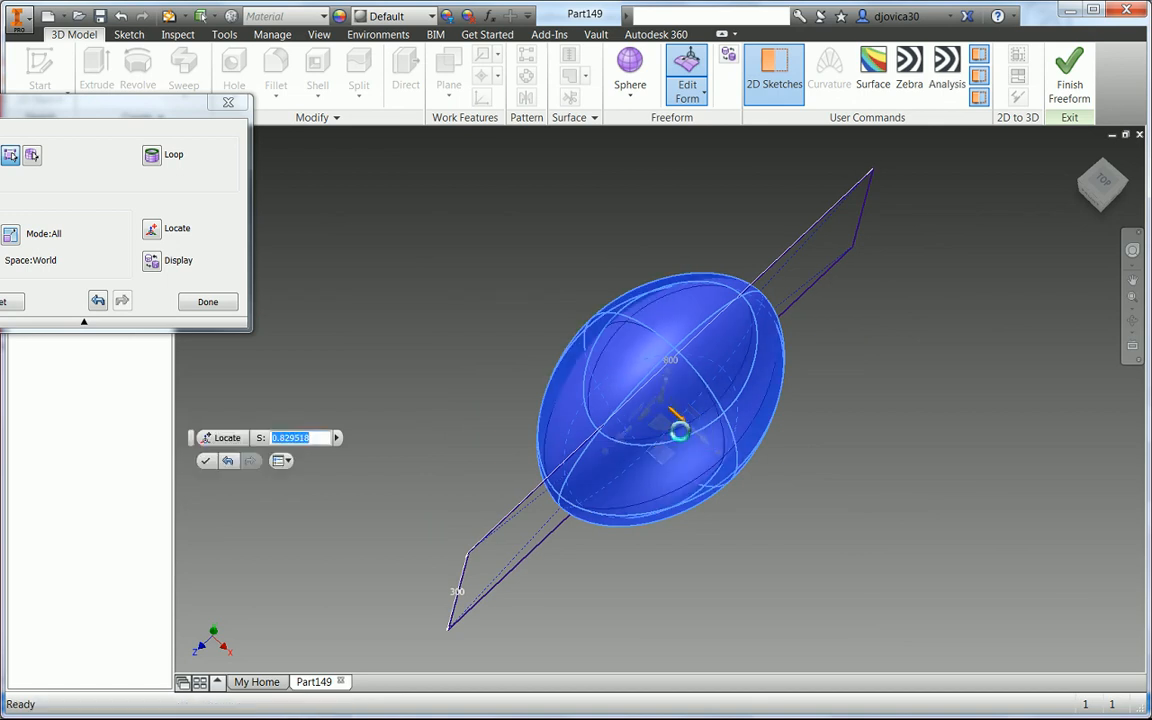
middle_click_drag(684, 554, 635, 465, "shift")
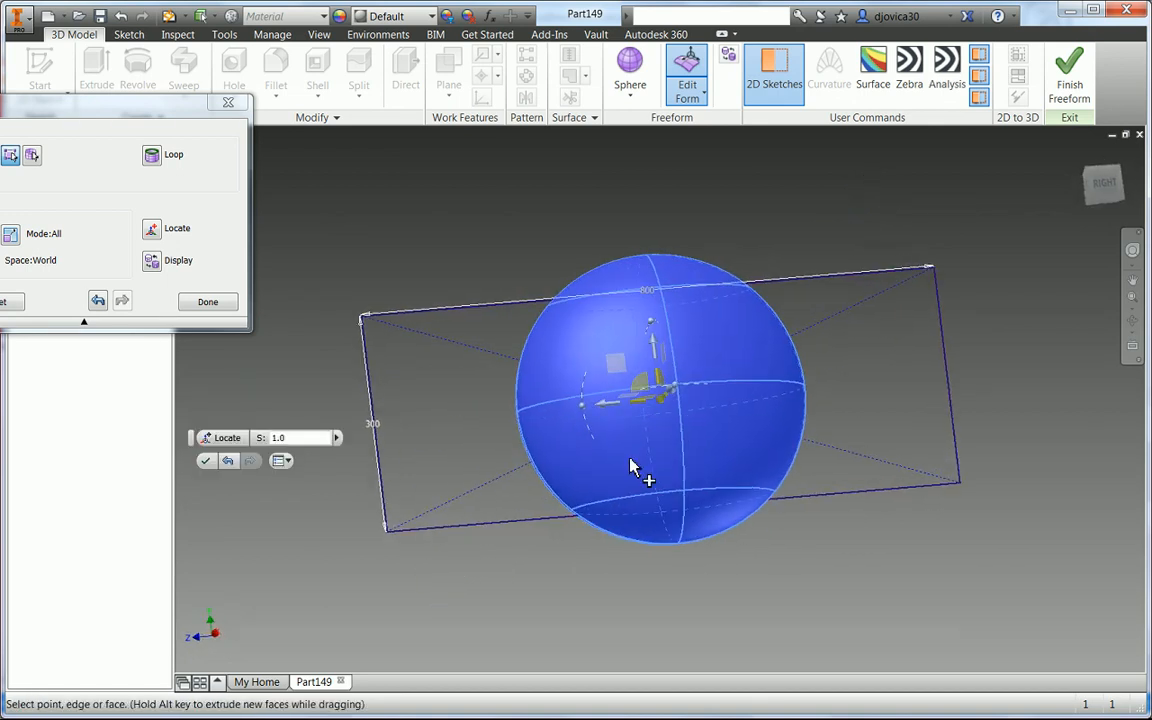
left_click_drag(656, 347, 676, 372)
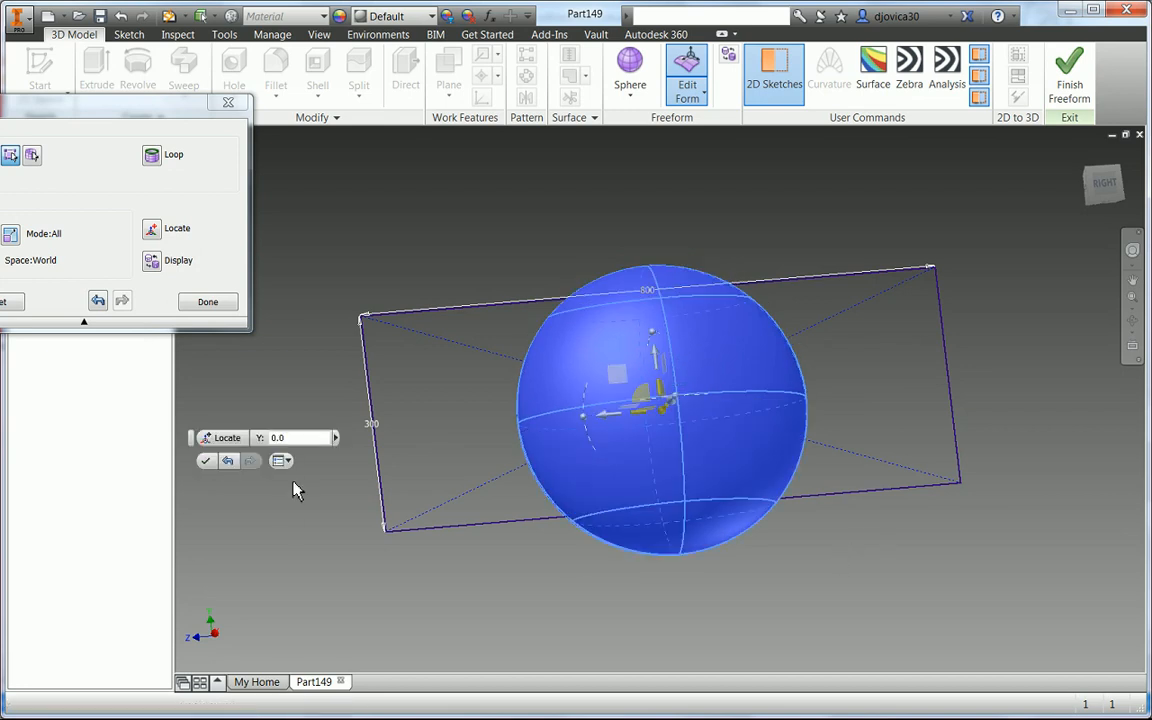
left_click(205, 464)
- Start a freeform torus on the vertical YZ plane, placed to the right of the sphere, with radius 250 mm
middle_click_drag(828, 566, 905, 572, "shift")
right_click(900, 573)
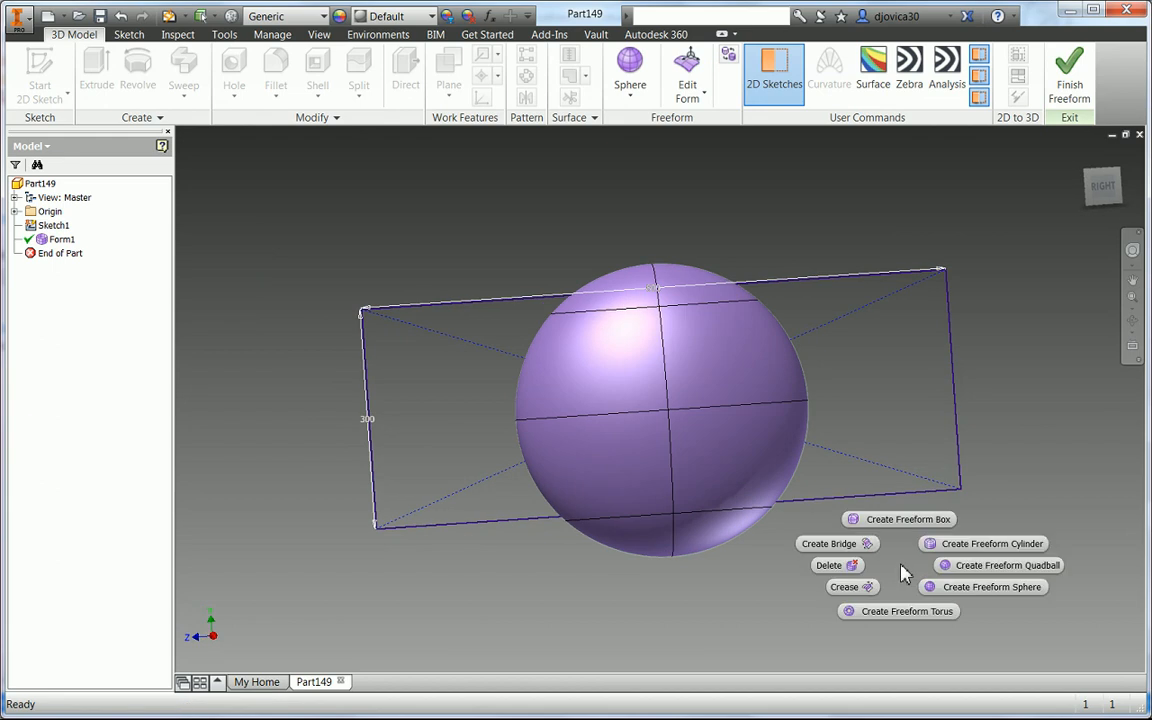
left_click(900, 612)
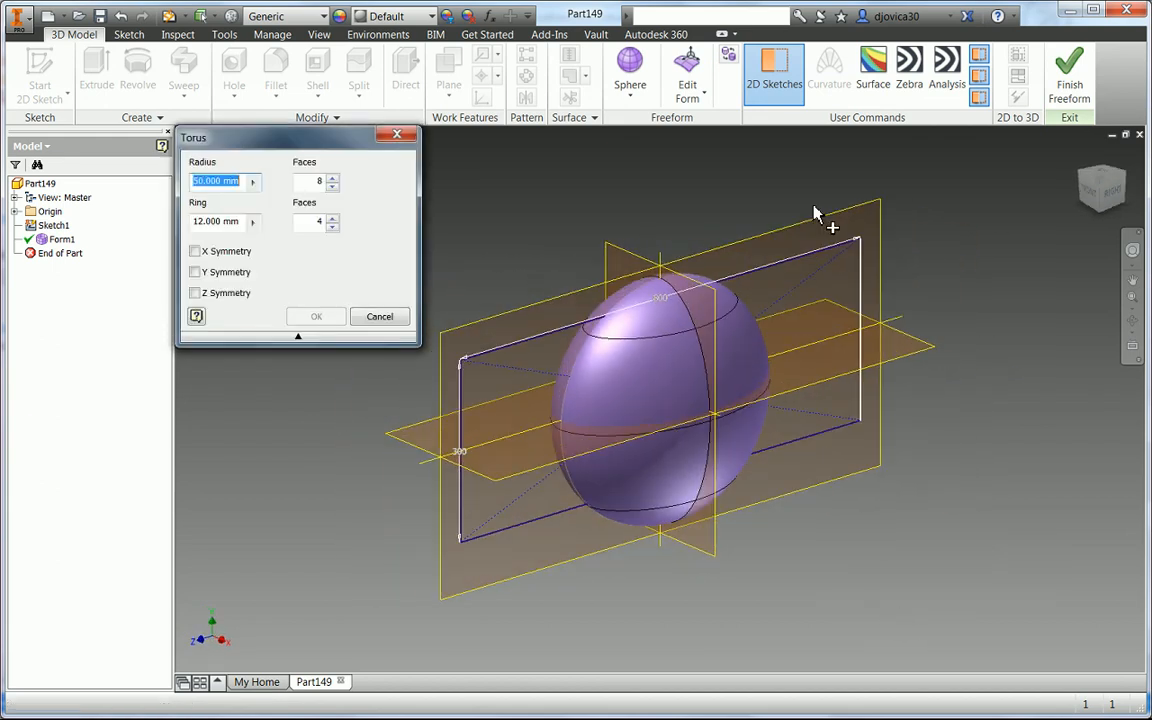
left_click(863, 228)
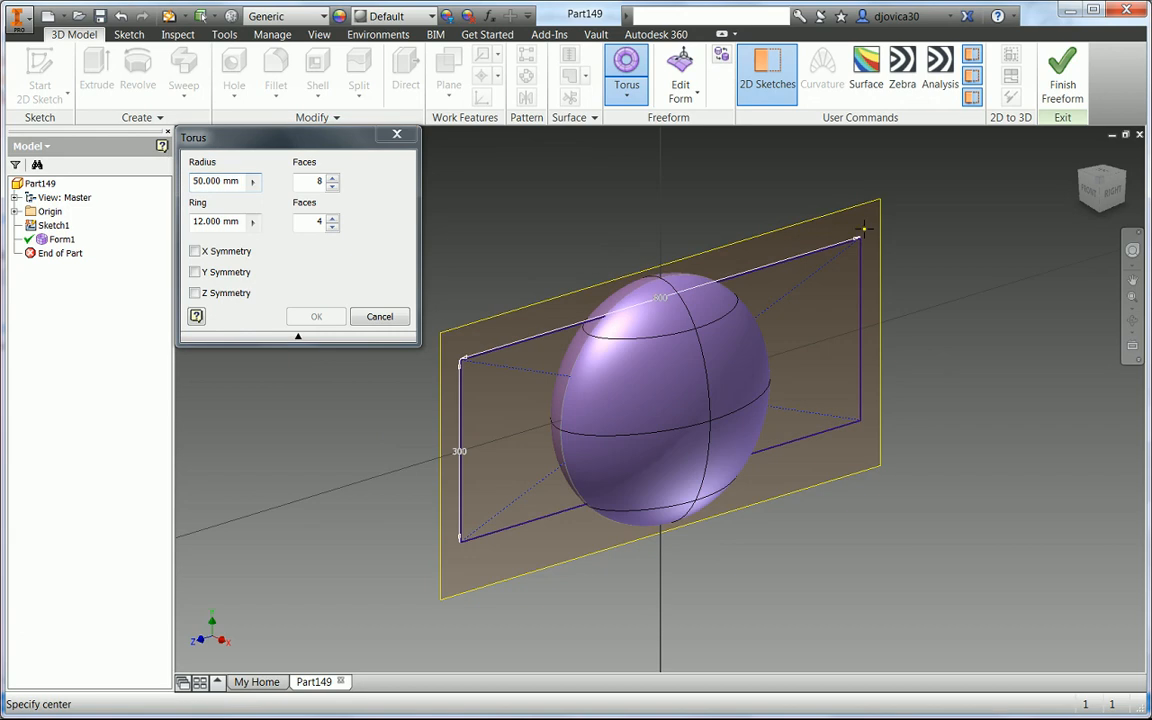
left_click(1038, 334)
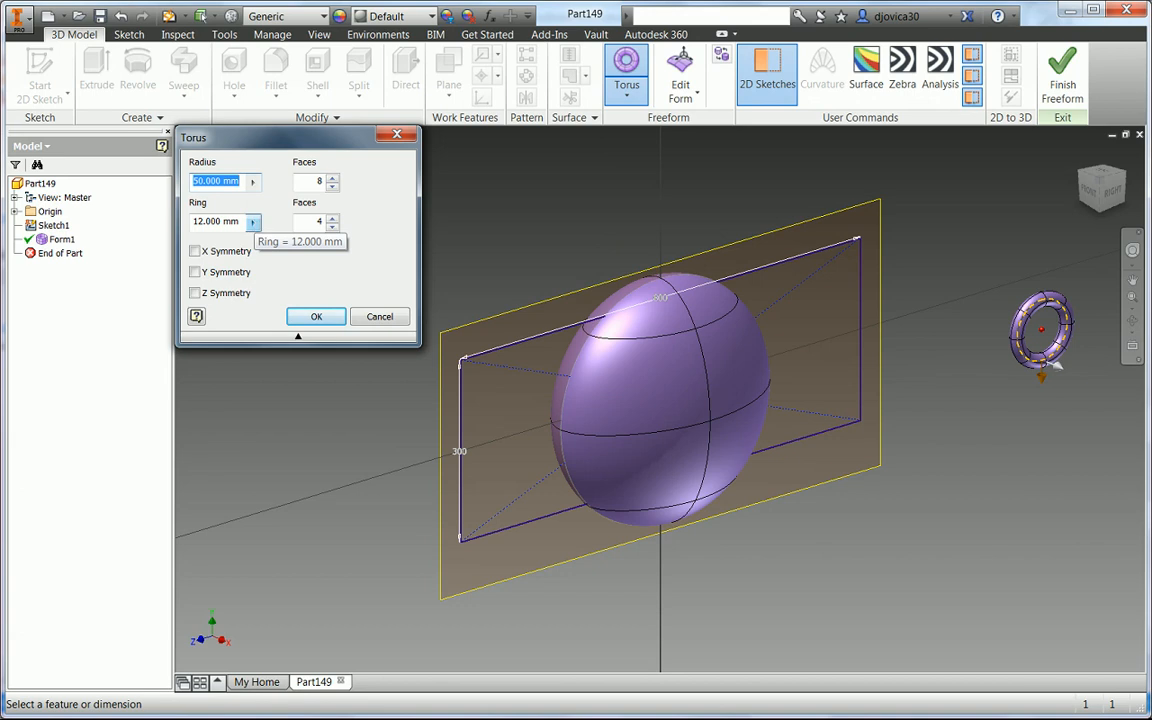
type("250")
key("Tab")
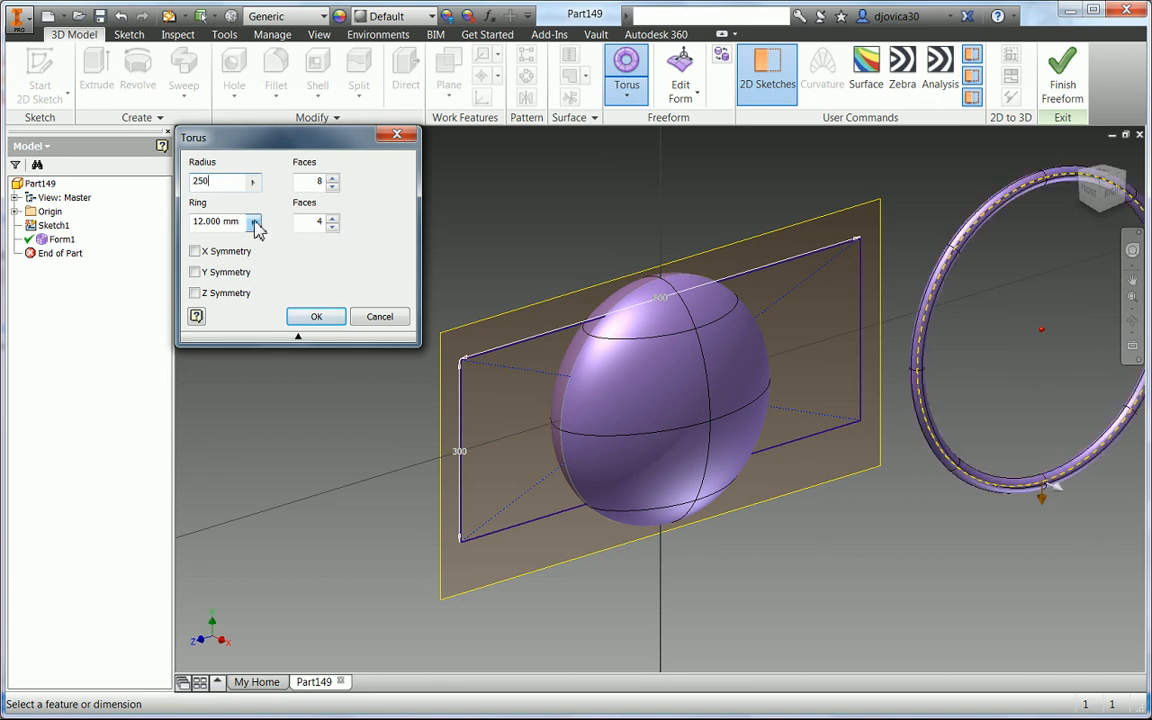
- Set the torus ring to 30 mm, enable Z symmetry, and confirm the torus
type("30")
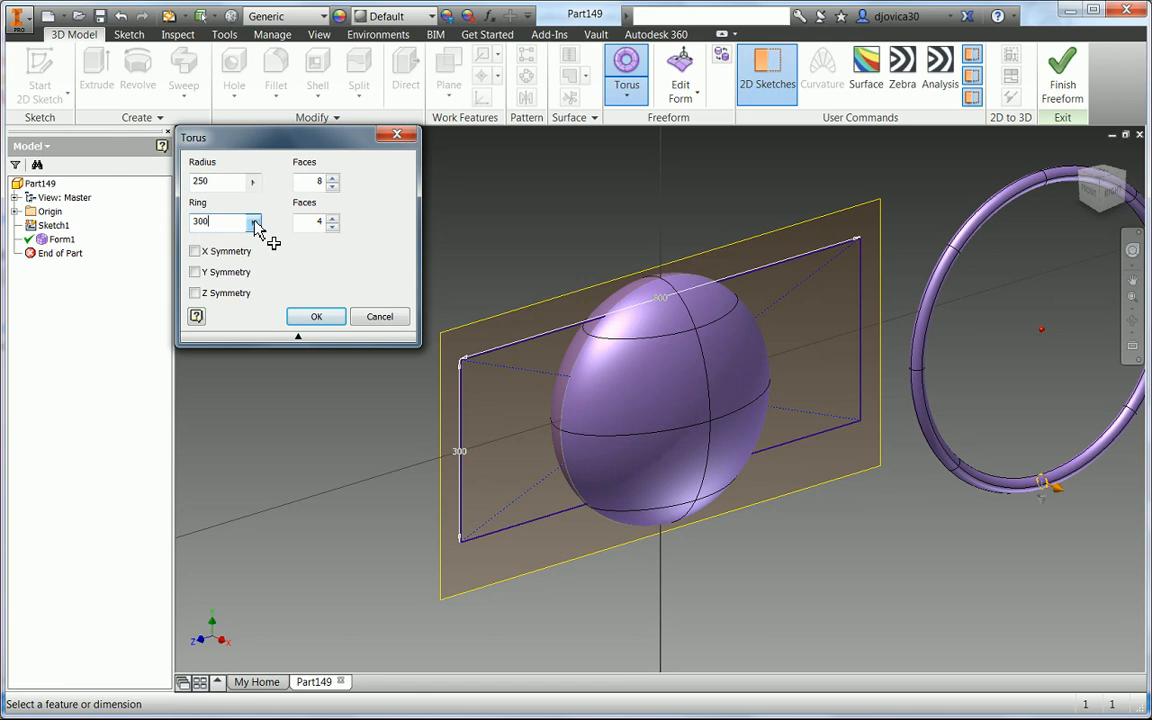
type("0")
key("Return")
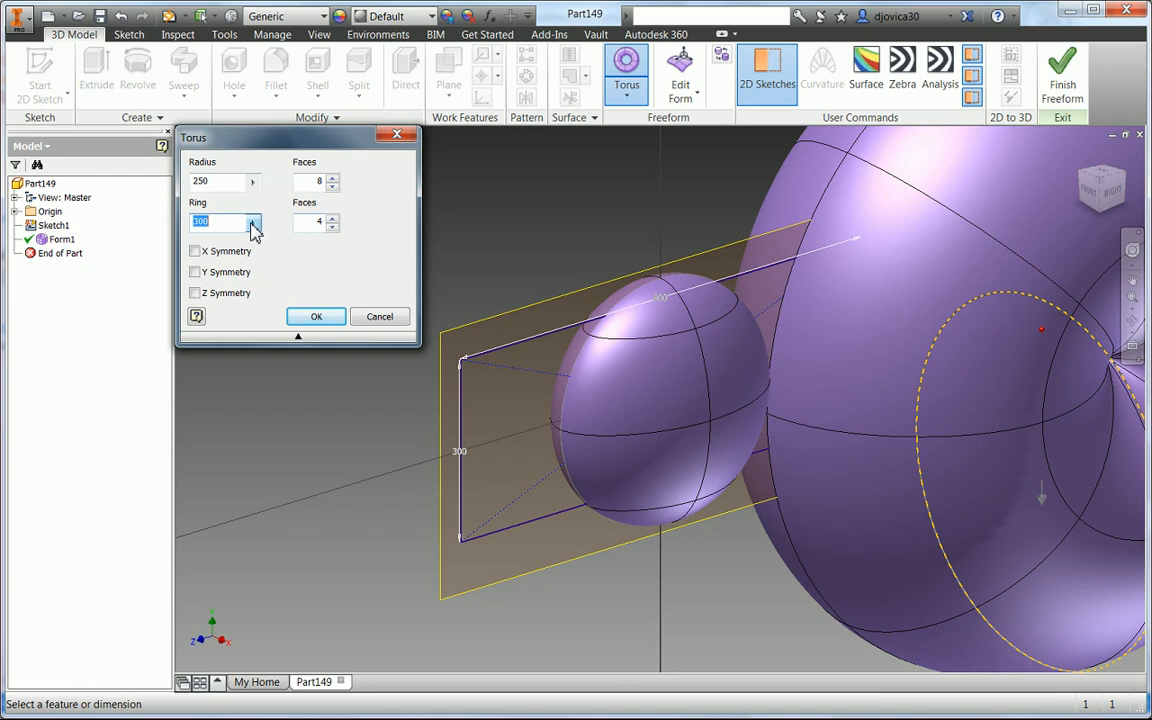
type("30")
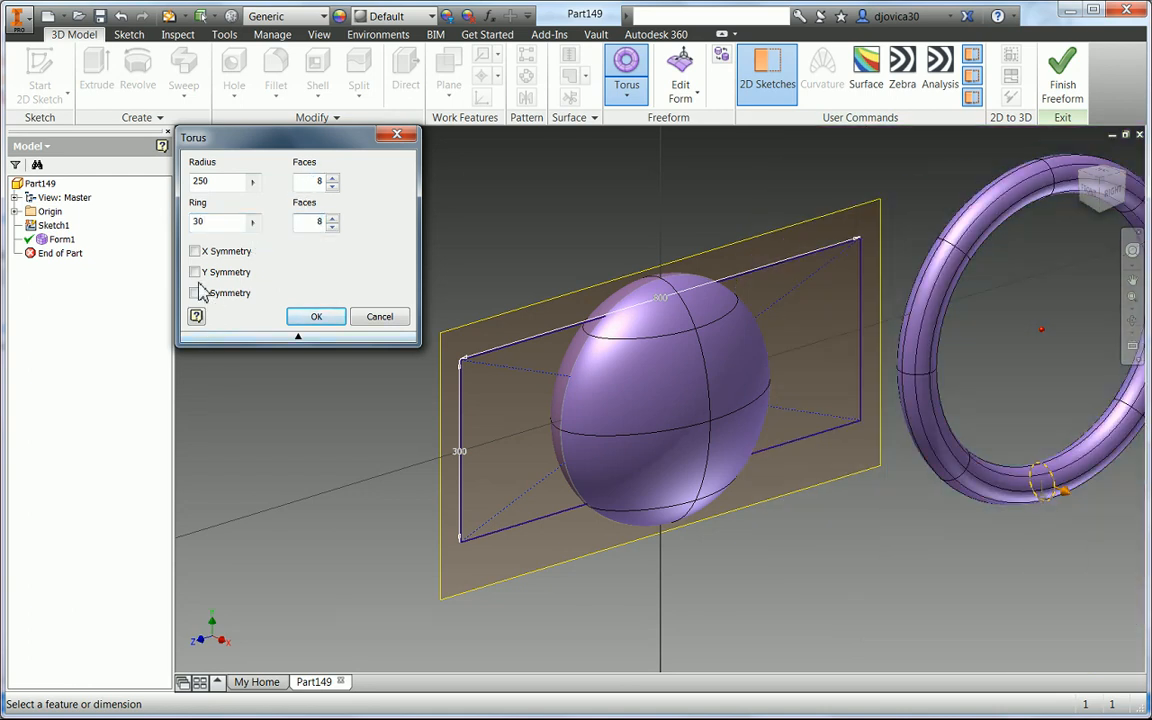
left_click(194, 273)
left_click(194, 274)
left_click(195, 293)
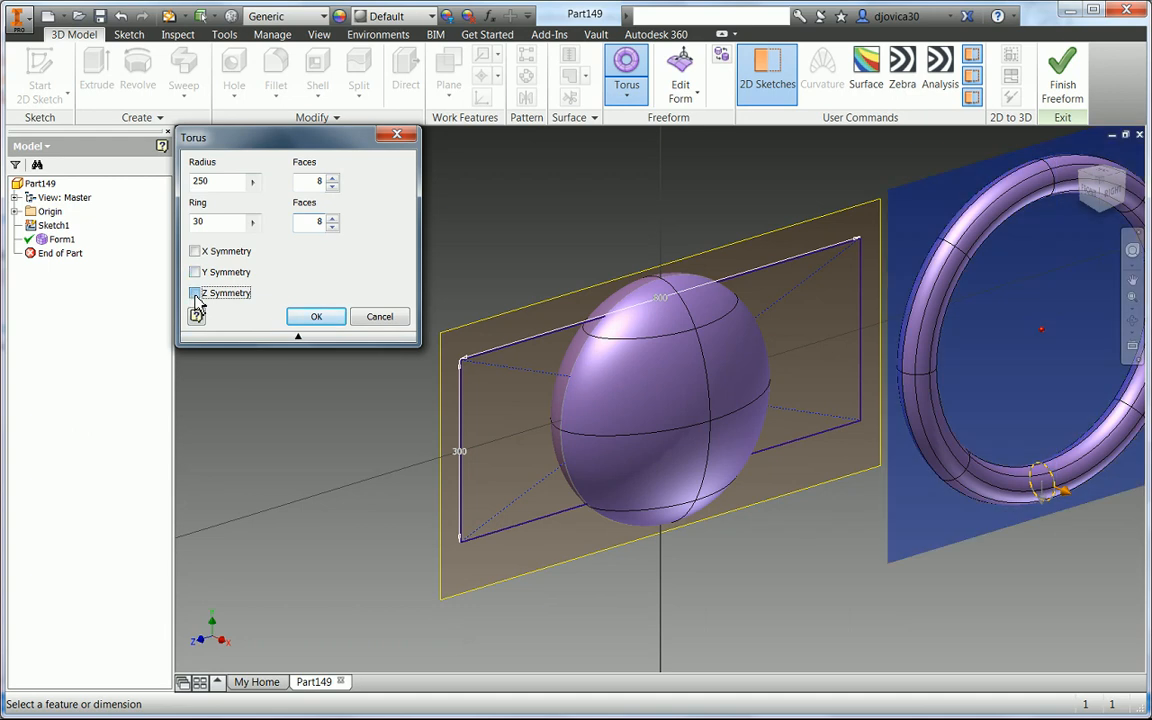
left_click(313, 318)
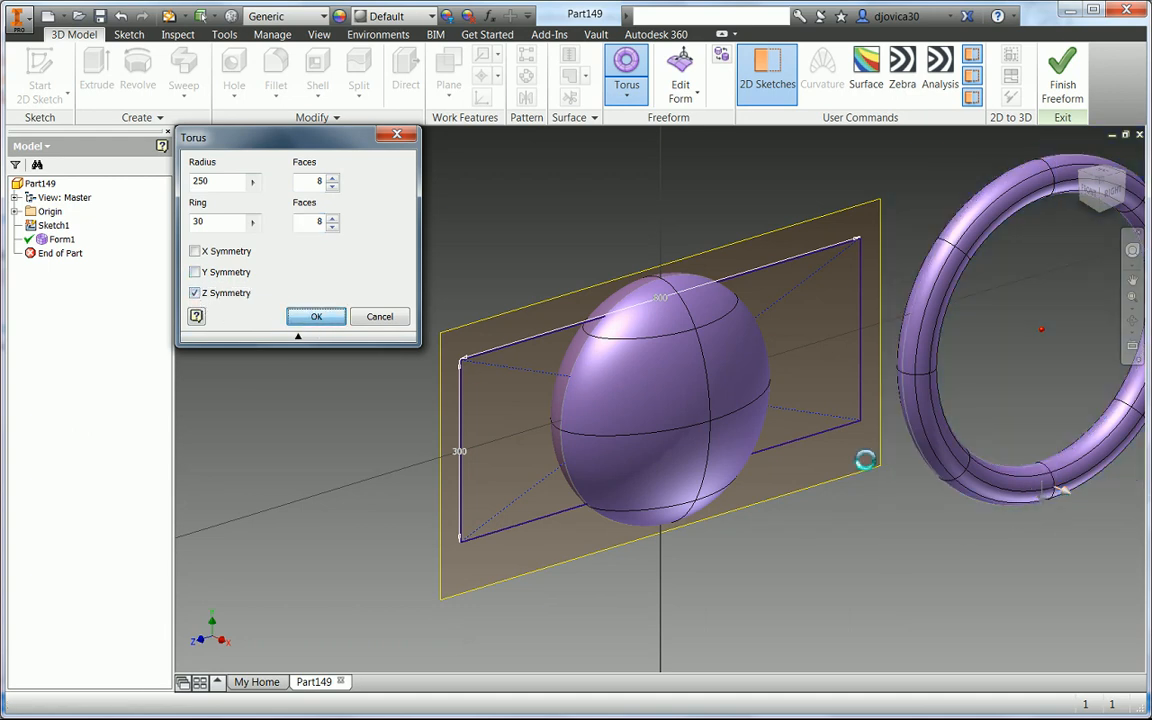
- Select the torus and open it in Edit Form
middle_click_drag(819, 252, 692, 258)
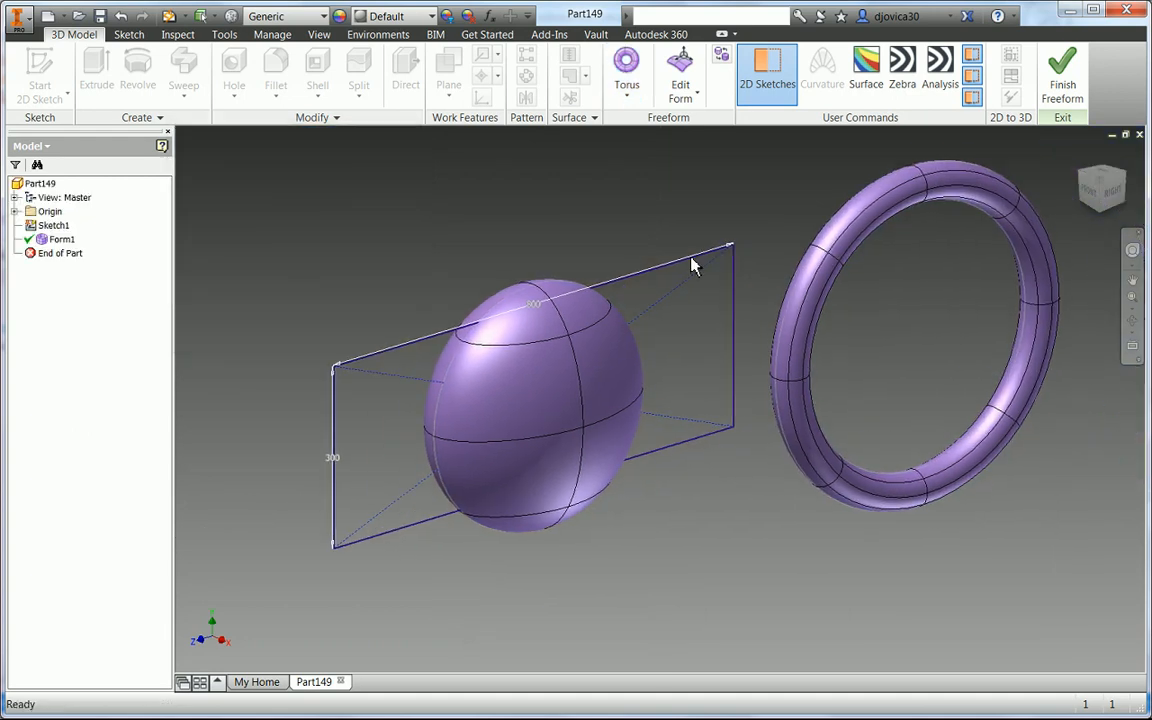
left_click_drag(713, 138, 1108, 590)
right_click(1042, 597)
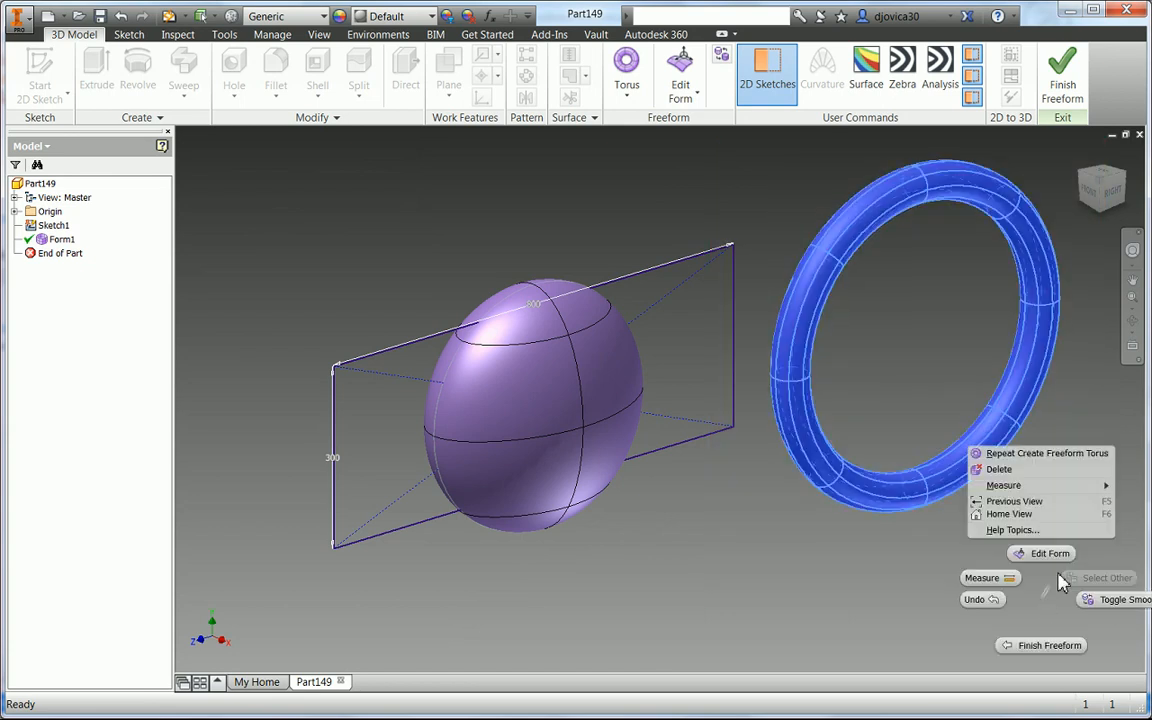
left_click(1035, 549)
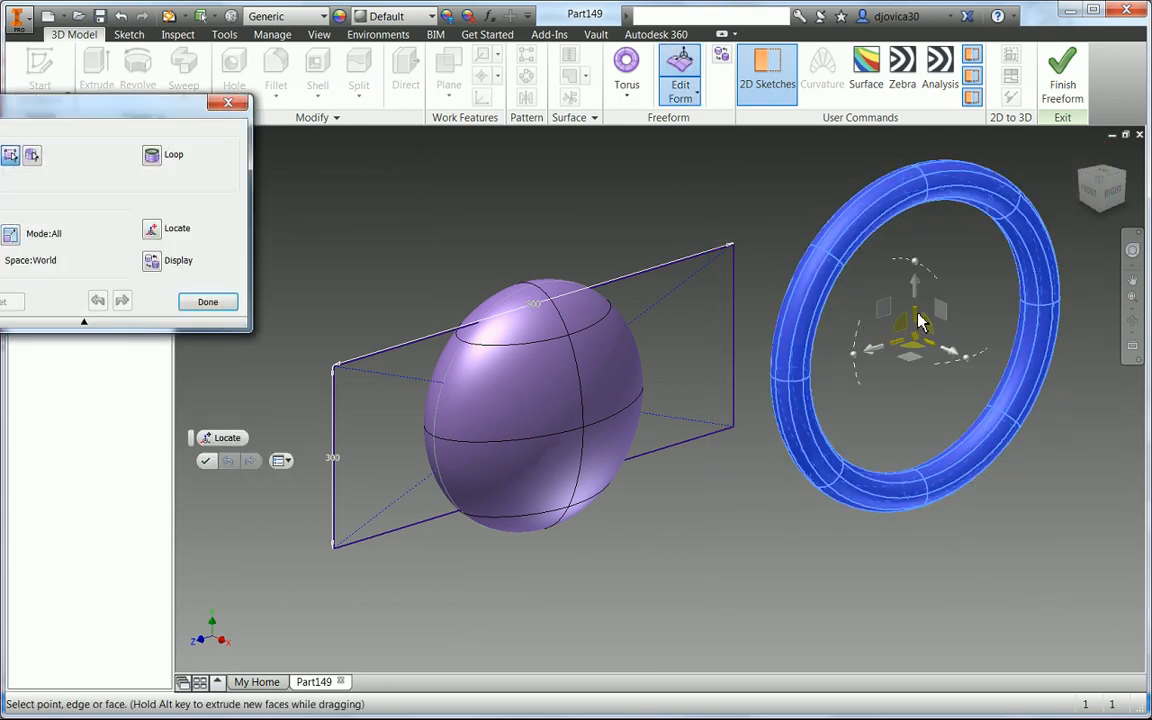
- Scale the torus slightly with the manipulator and move it left along Z so it overlaps the sphere
left_click_drag(920, 320, 919, 331)
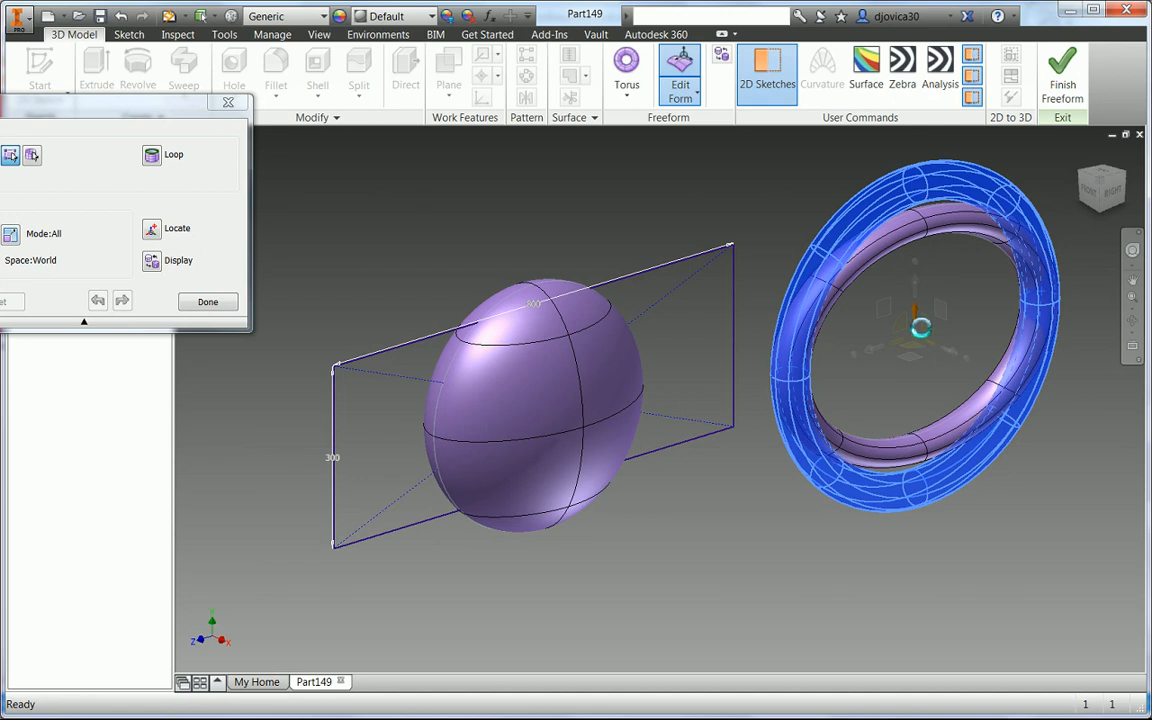
left_click(1113, 190)
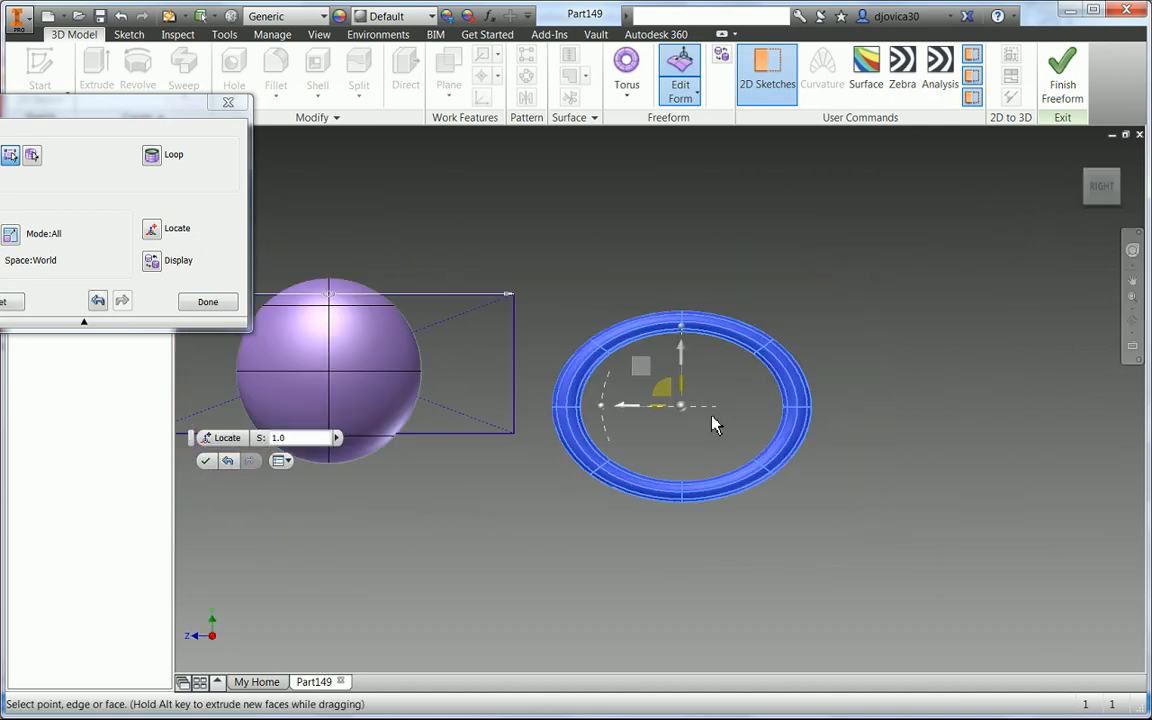
middle_click_drag(644, 407, 700, 415)
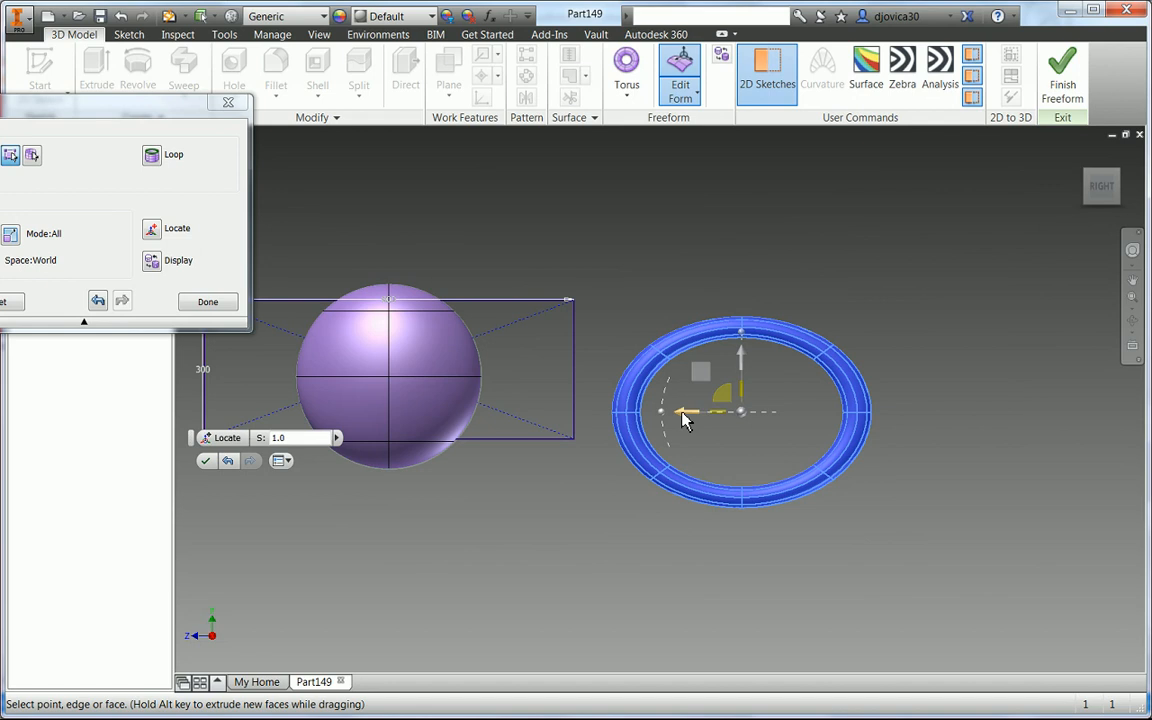
left_click_drag(685, 420, 535, 422)
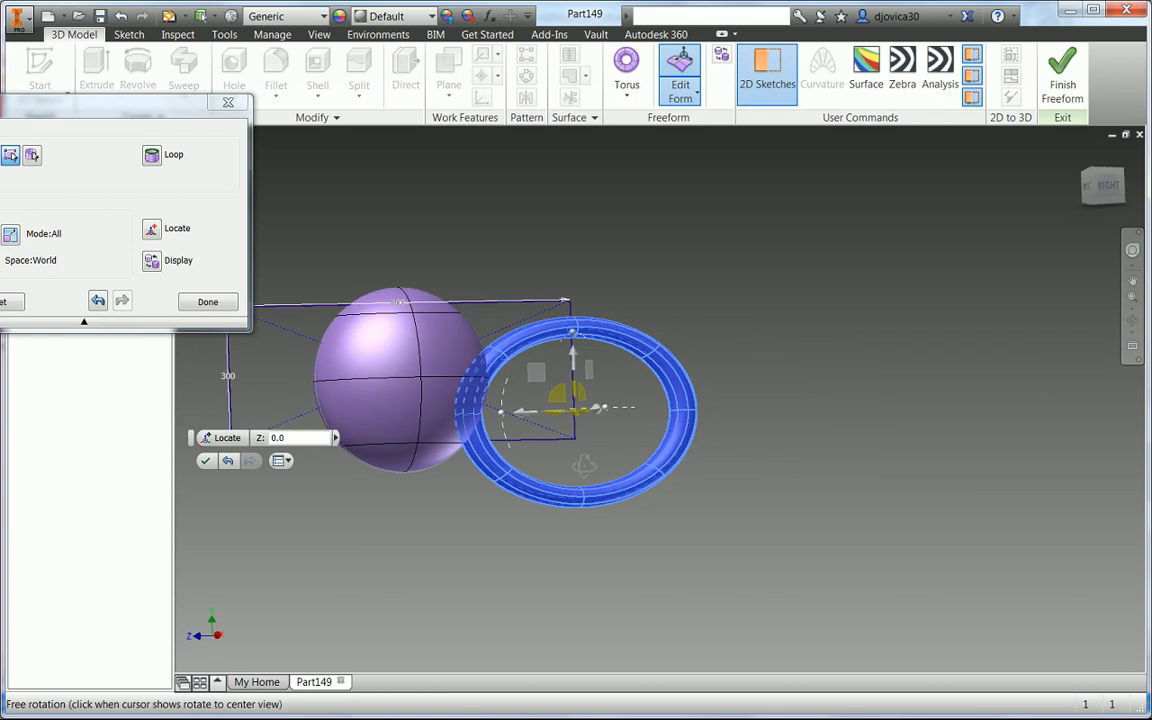
- Fine-tune the torus's scale and vertical position with the manipulator handles
middle_click_drag(584, 465, 582, 490, "shift")
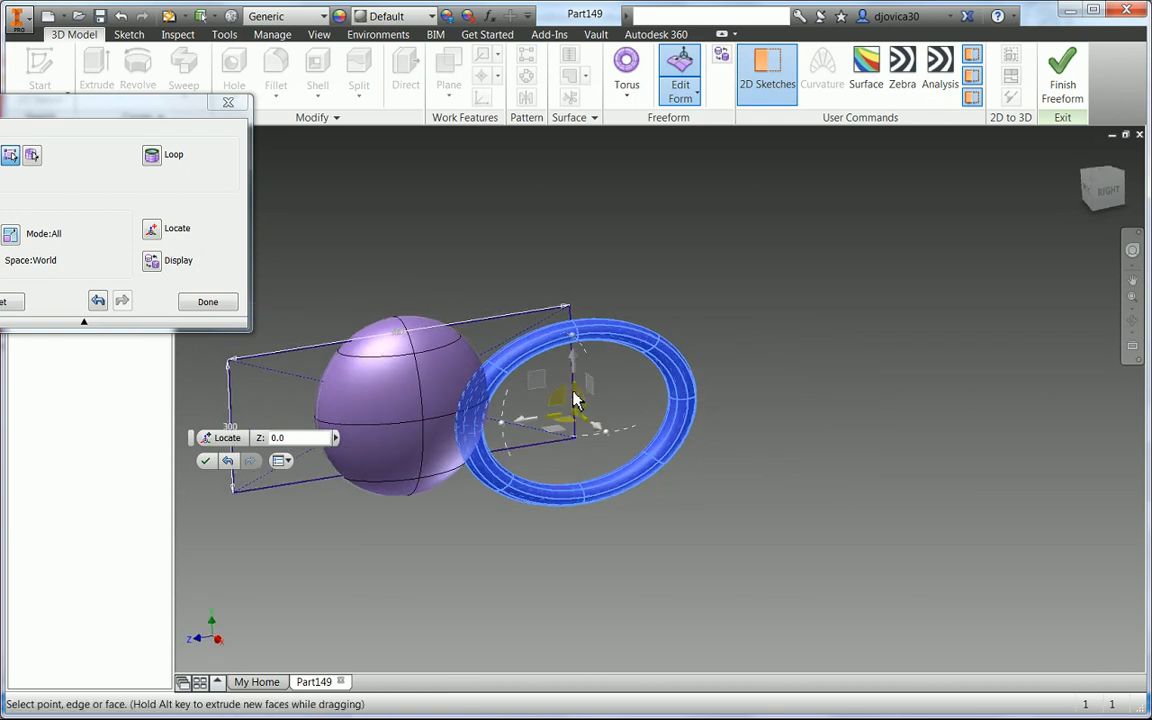
left_click_drag(575, 400, 575, 386)
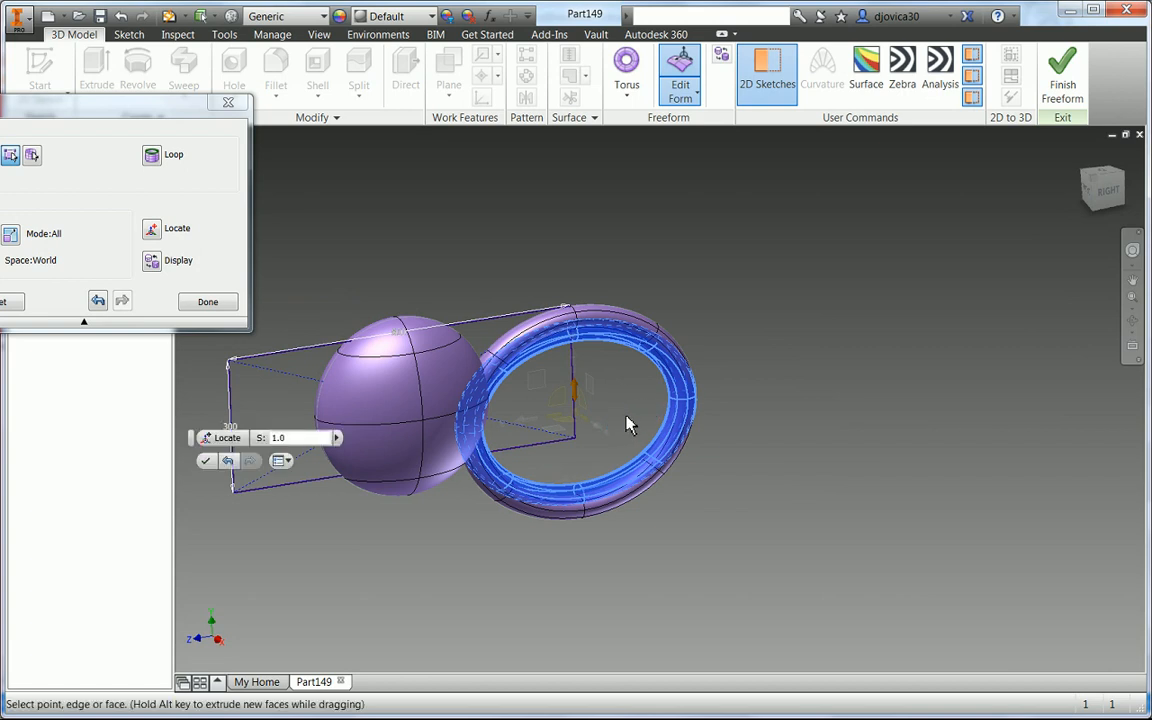
middle_click_drag(628, 425, 576, 371, "shift")
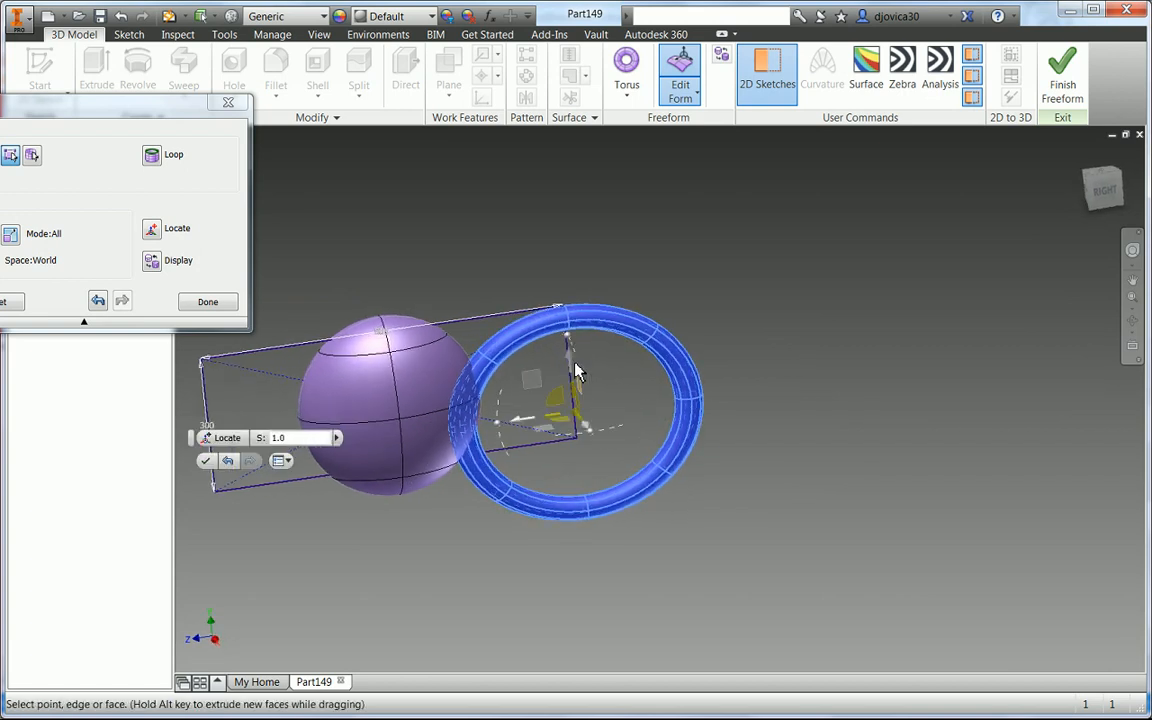
left_click_drag(571, 358, 572, 372)
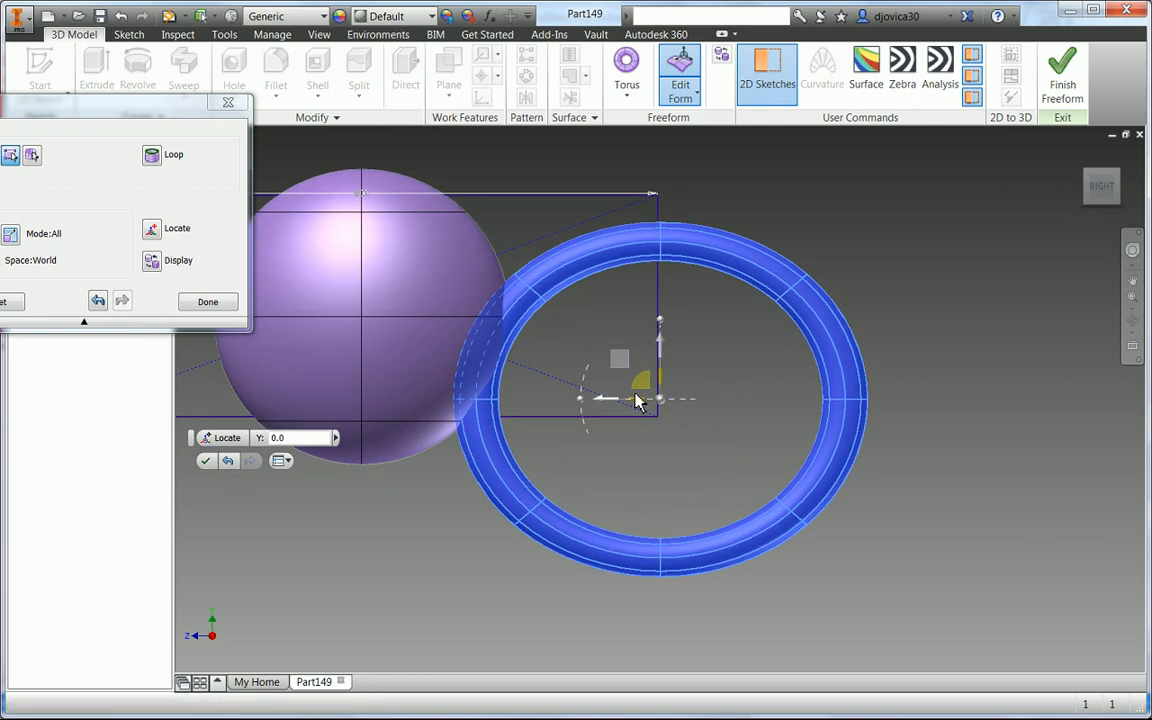
left_click_drag(658, 358, 658, 368)
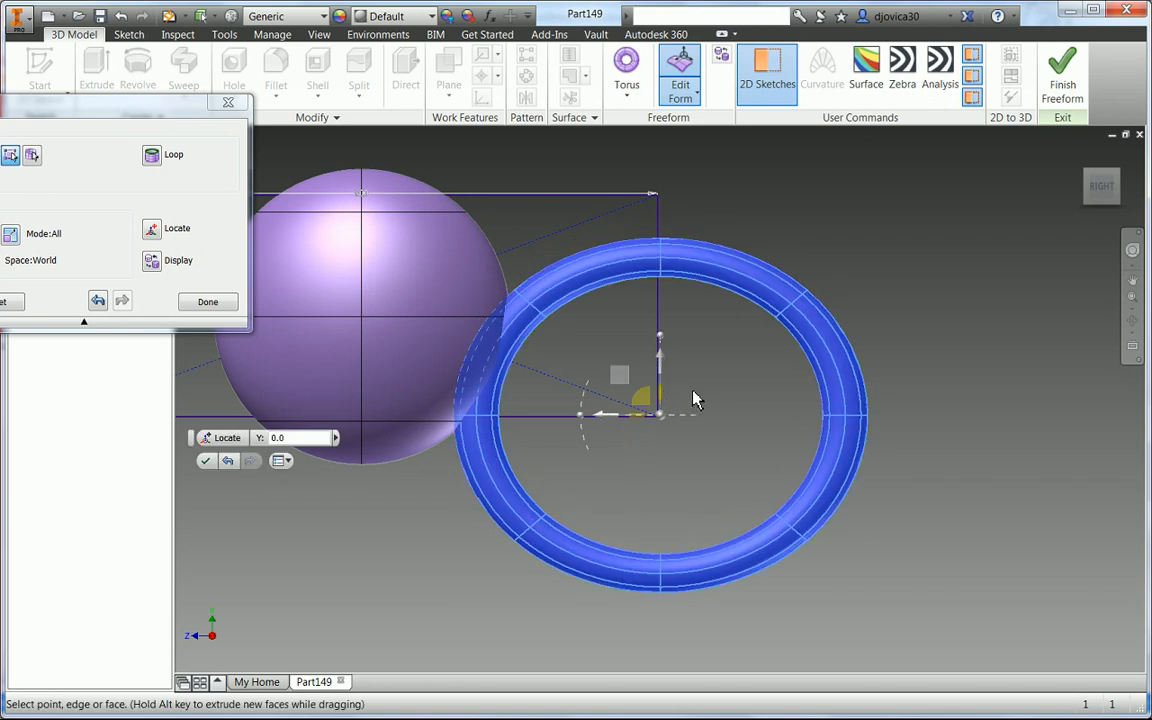
middle_click_drag(697, 400, 667, 398, "shift")
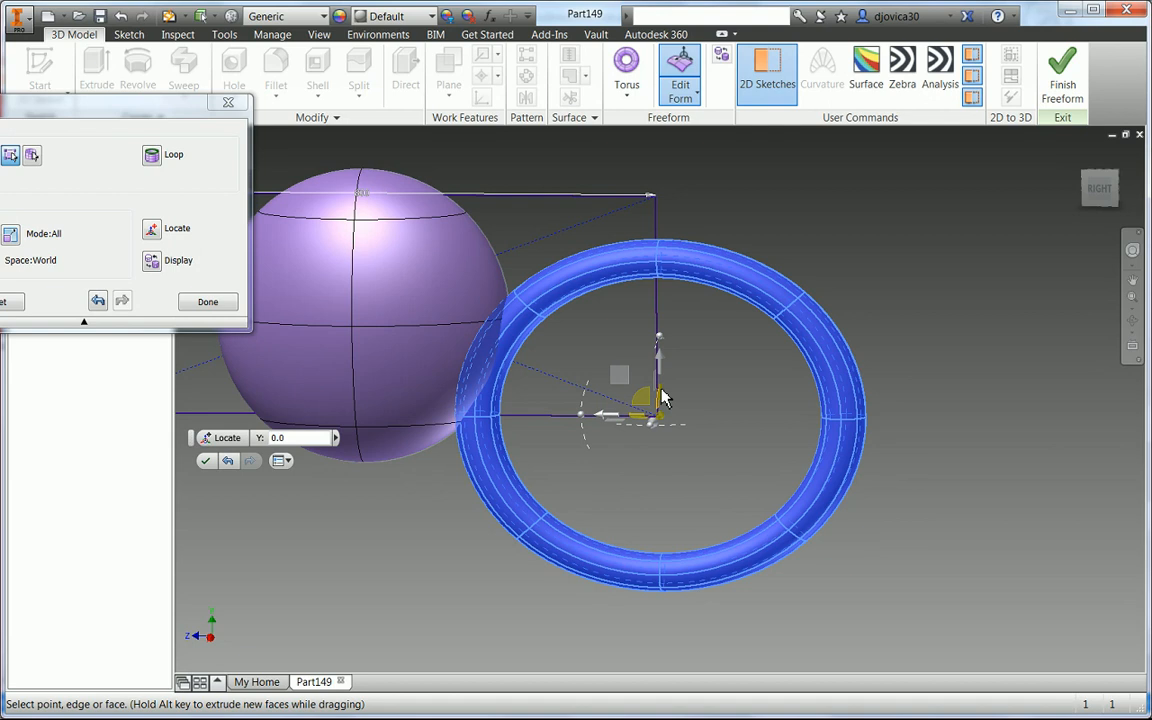
left_click(661, 389)
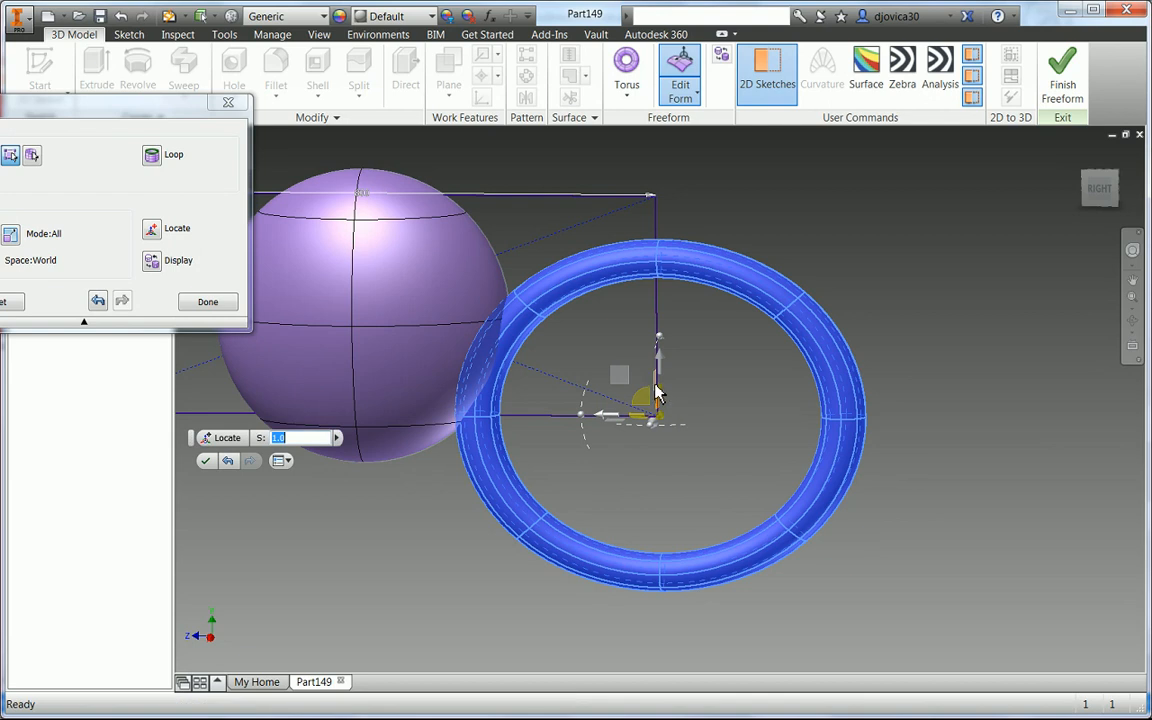
middle_click_drag(684, 404, 662, 396, "shift")
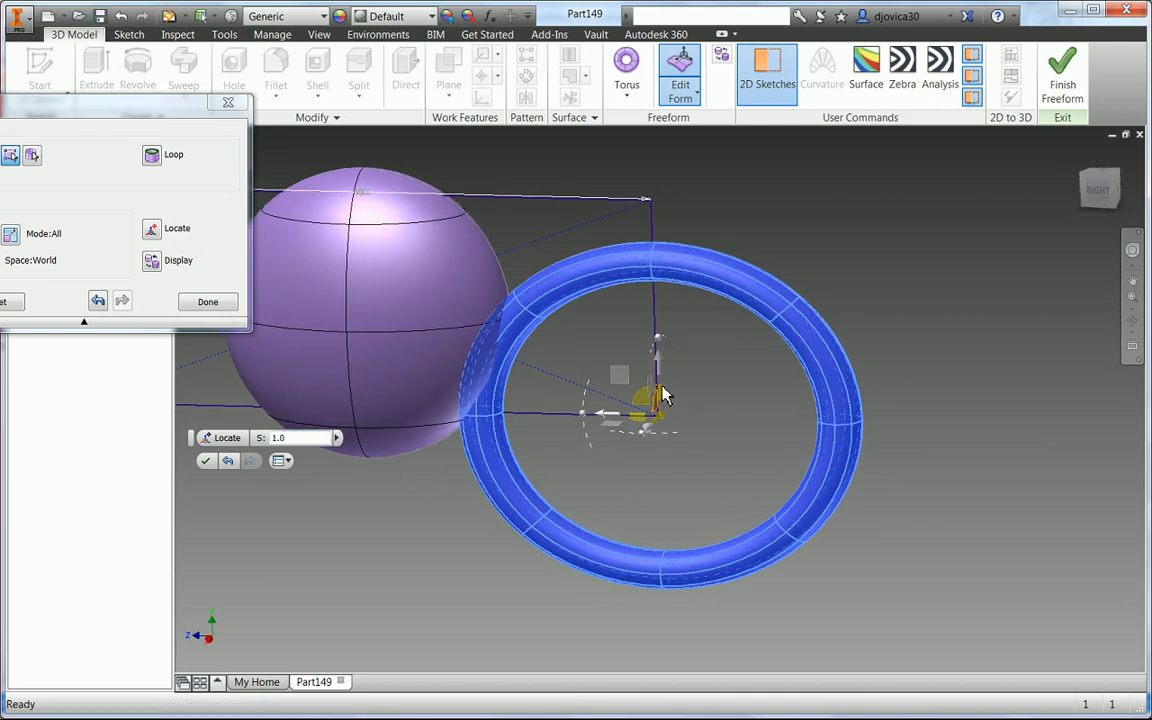
left_click_drag(661, 389, 664, 396)
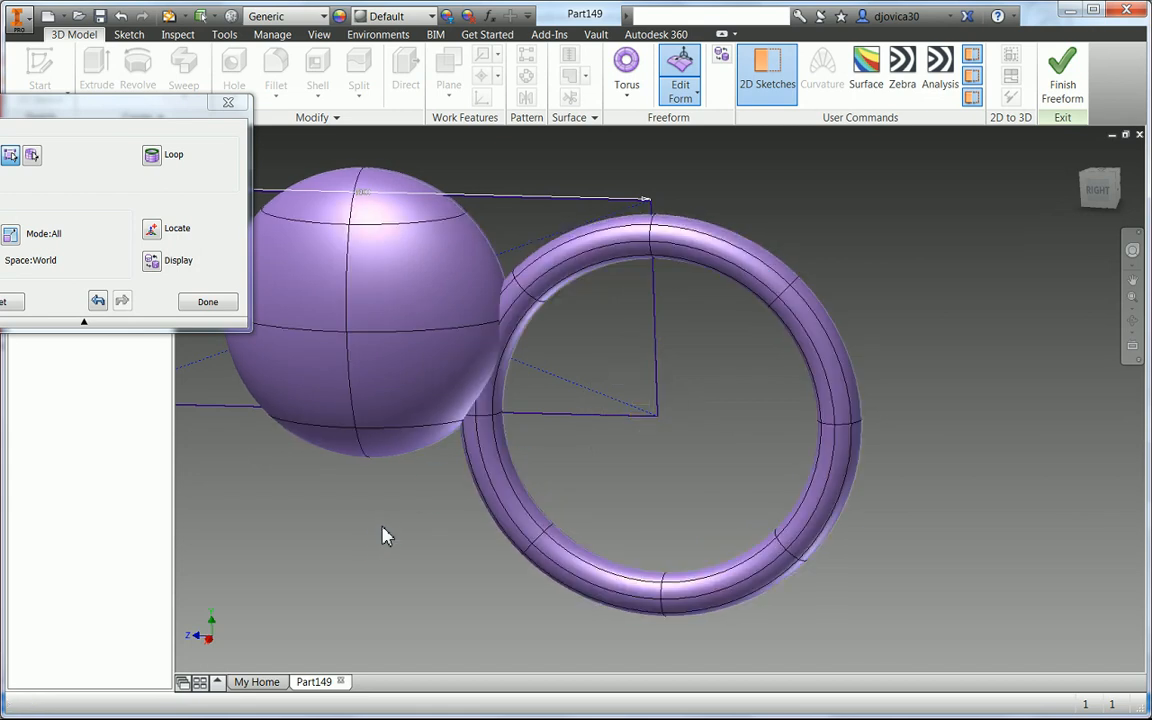
- Reselect the torus, nudge its position along Z, and accept the form edit
left_click(533, 540)
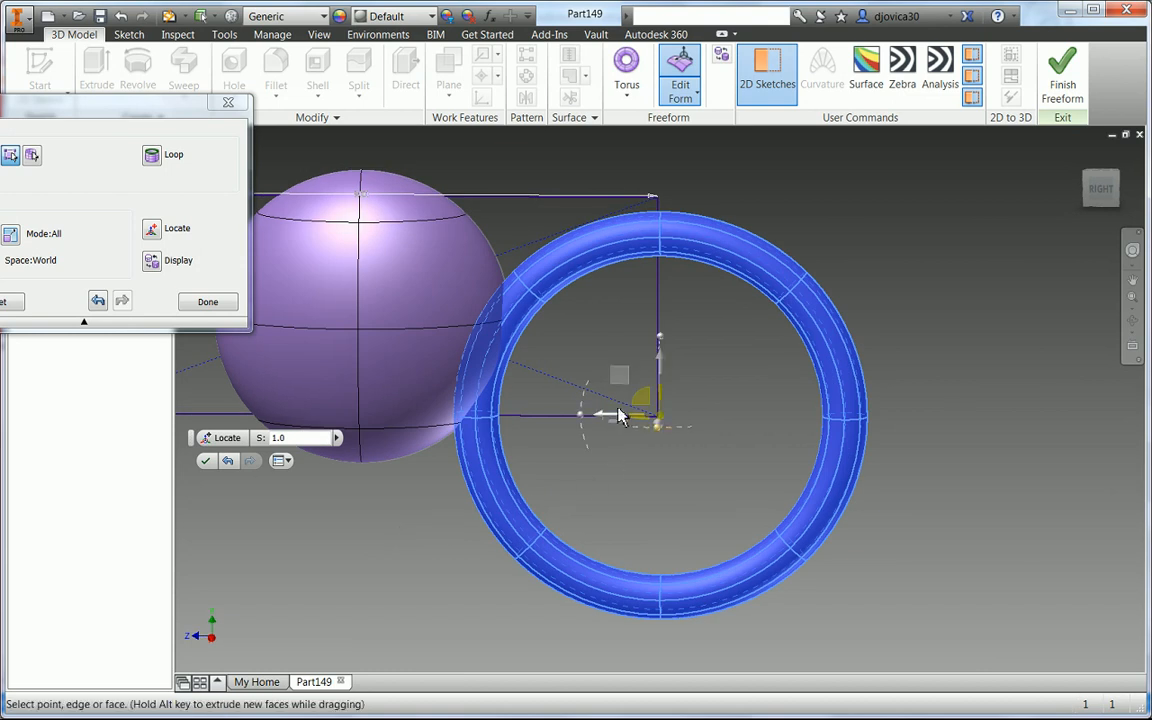
mouse_move(601, 419)
left_mouse_down()
mouse_move(625, 429)
mouse_move(606, 420)
left_mouse_up()
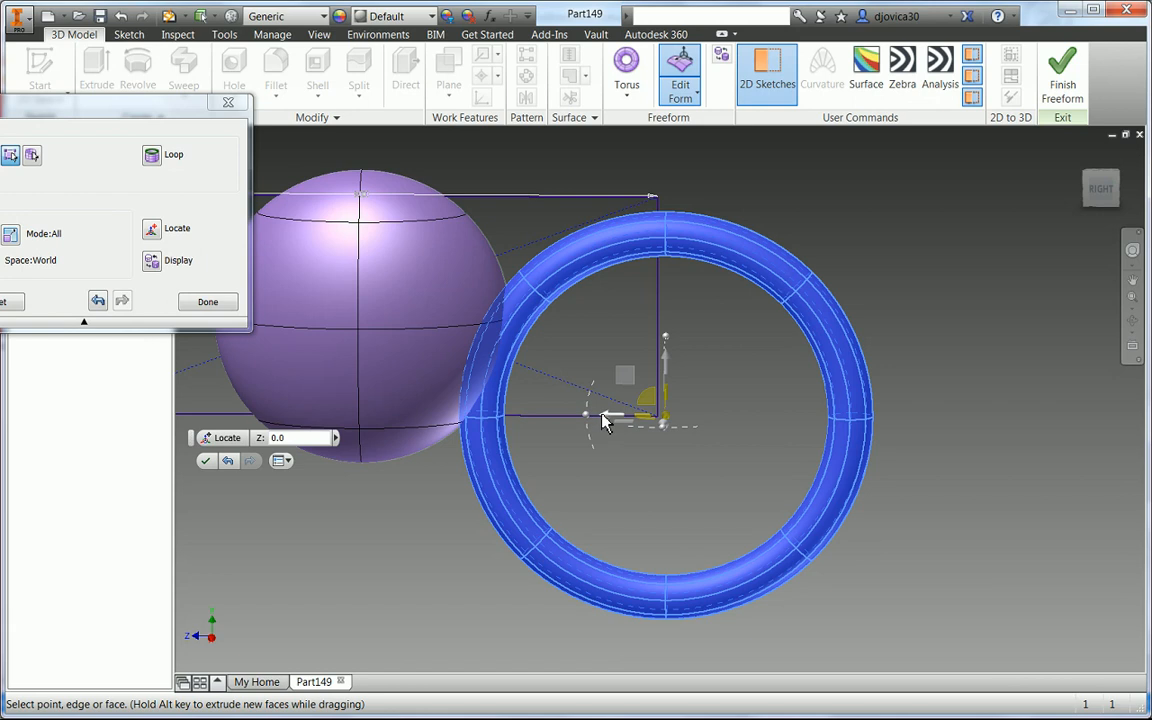
left_click(609, 421)
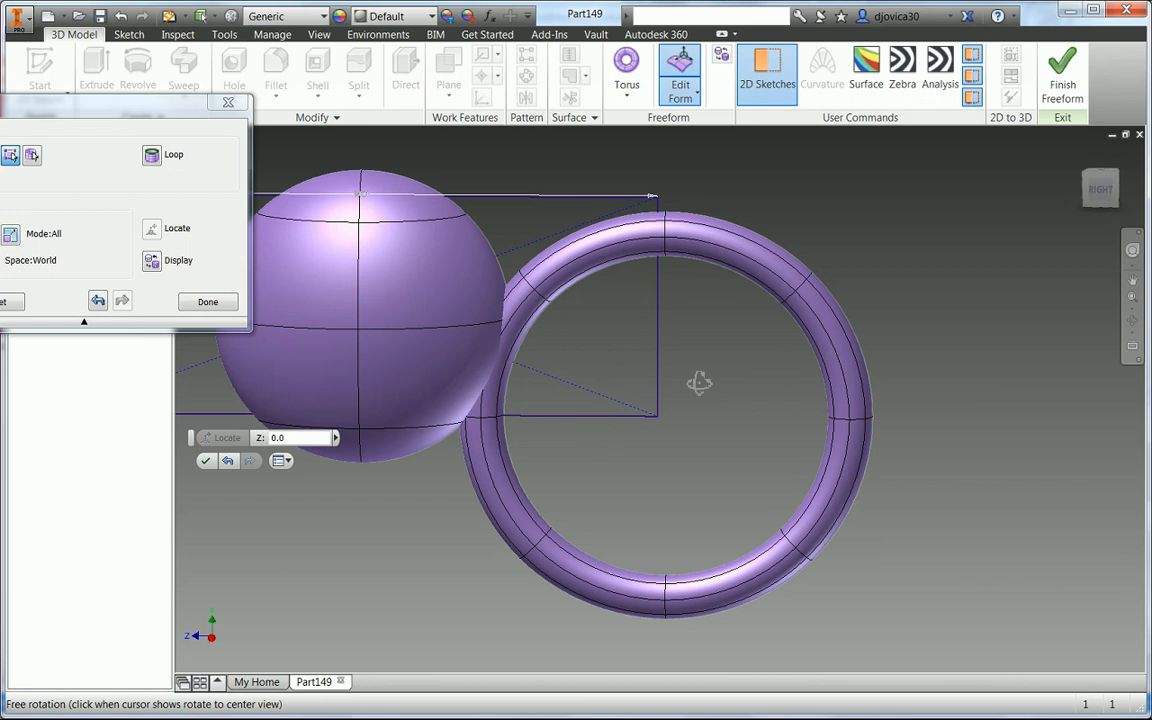
middle_click_drag(694, 381, 633, 293, "shift")
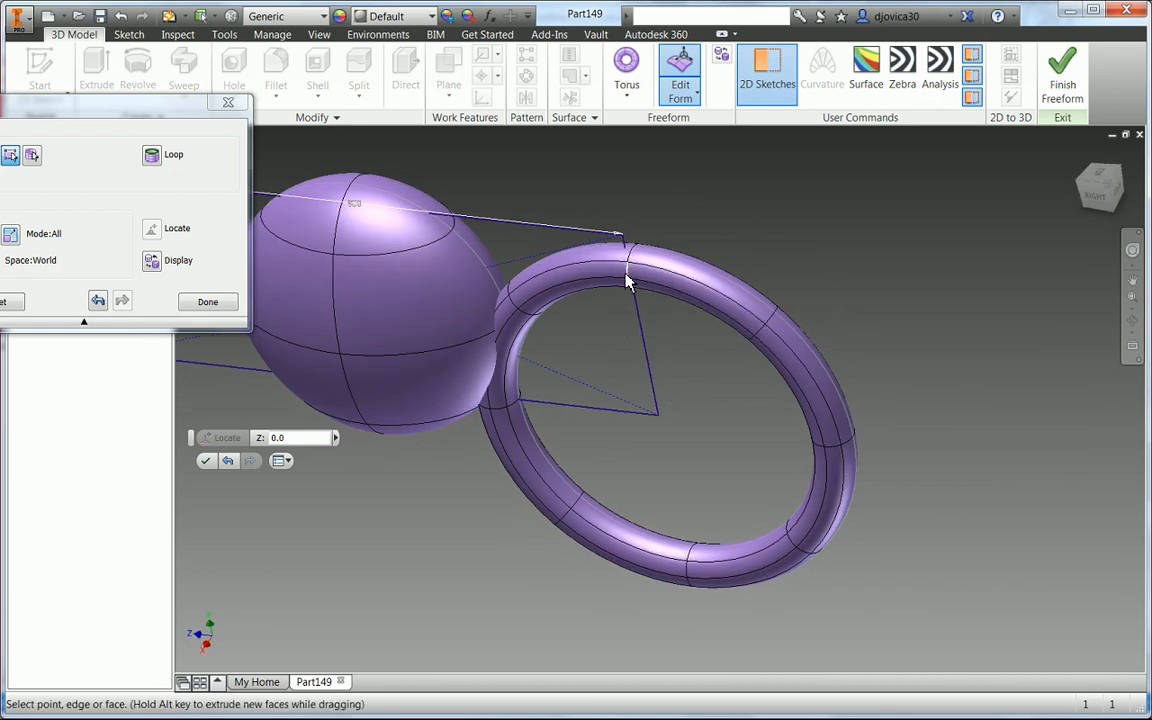
left_click(626, 275)
right_click(626, 274)
left_click(657, 254)
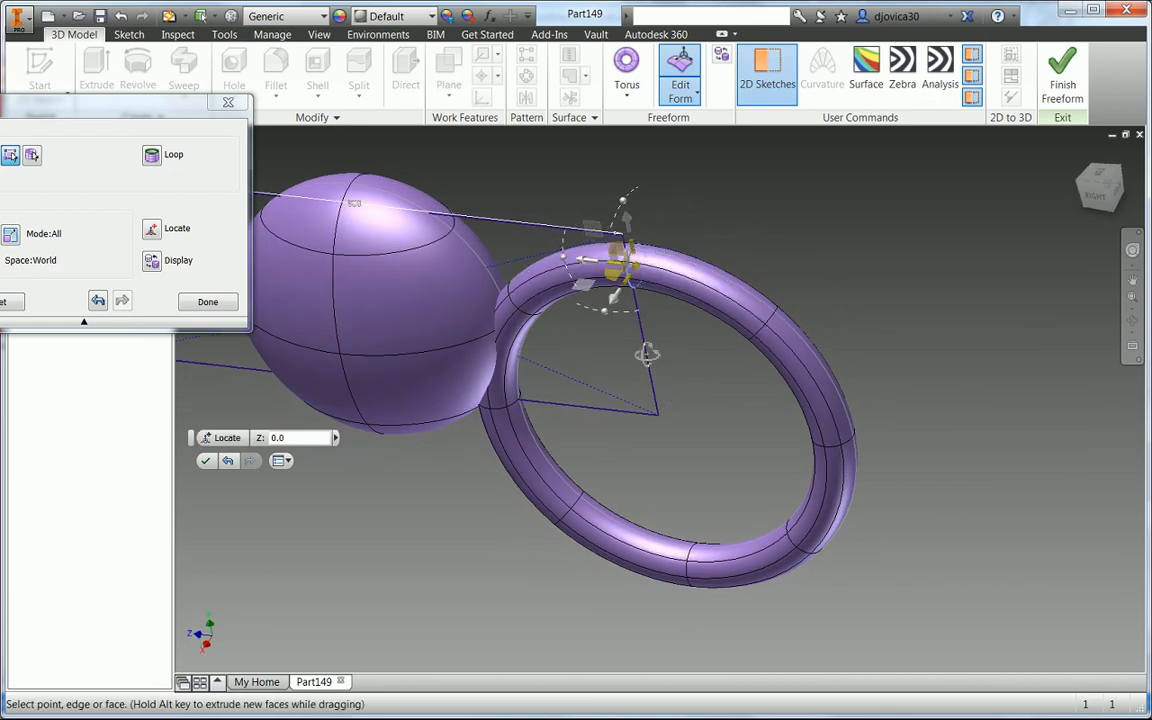
middle_click_drag(647, 353, 604, 350, "shift")
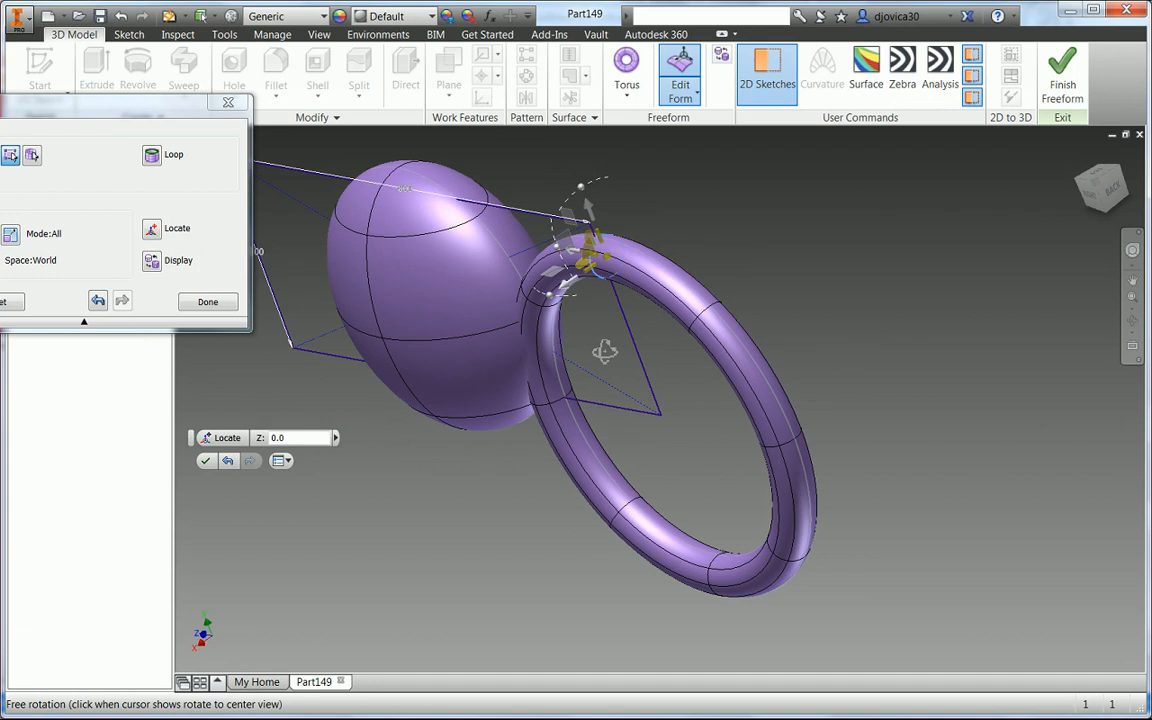
left_click(535, 312)
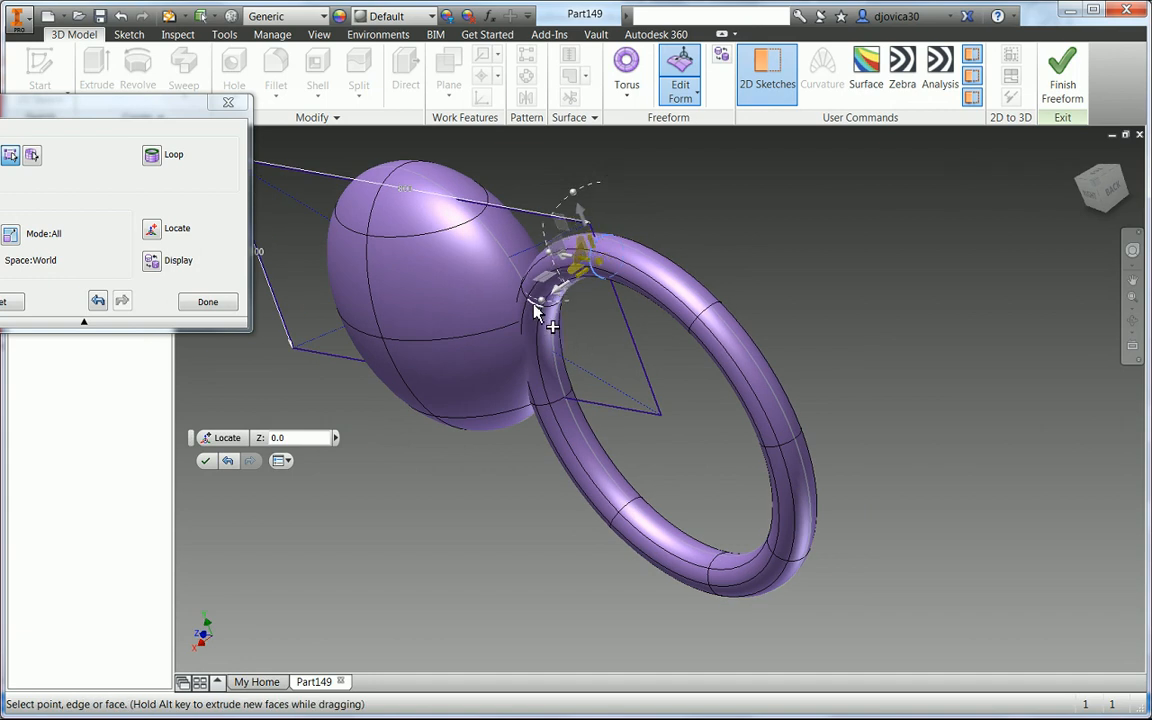
right_click(532, 305)
left_click(580, 282)
middle_click_drag(580, 336, 658, 391, "shift")
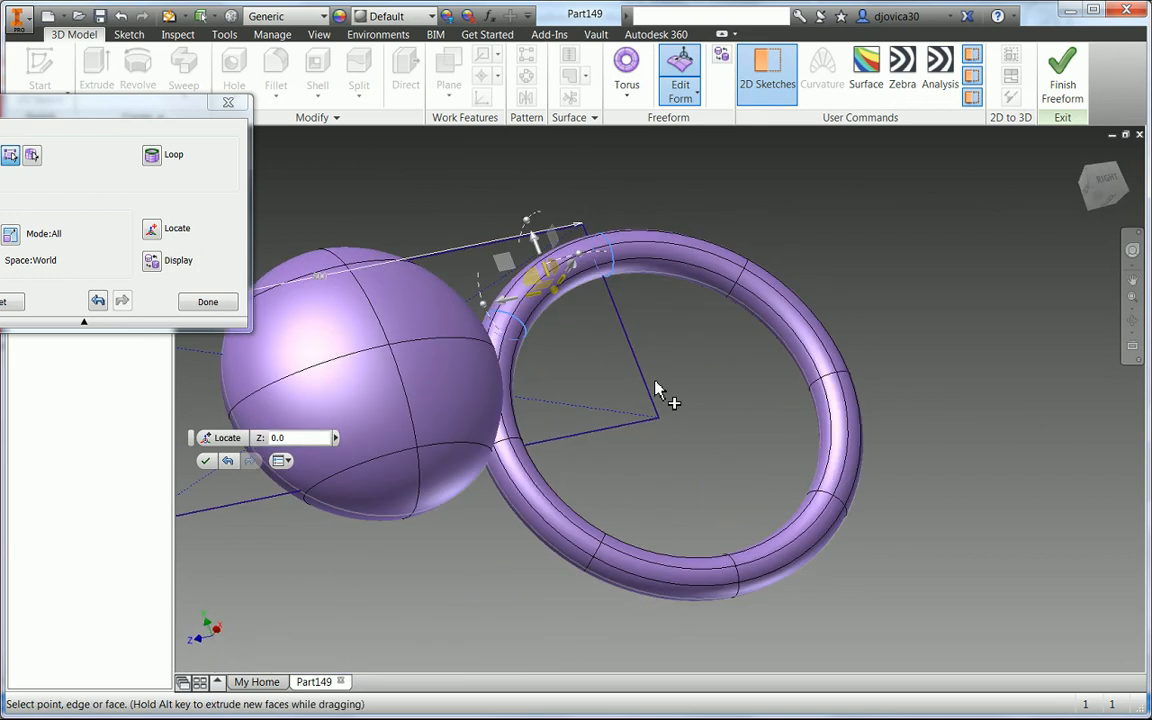
left_click(205, 460)
- Start another freeform torus on the vertical plane, centered at the midpoint of the rectangle's left edge
right_click(321, 585)
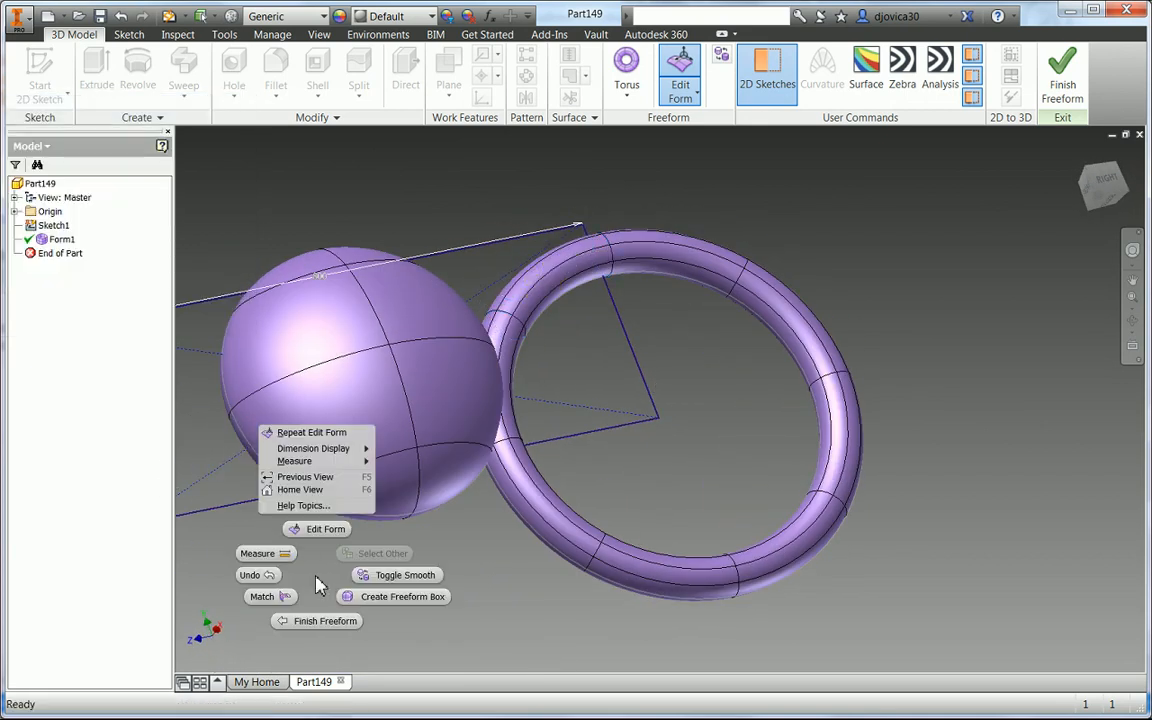
left_click(372, 594)
left_click(322, 620)
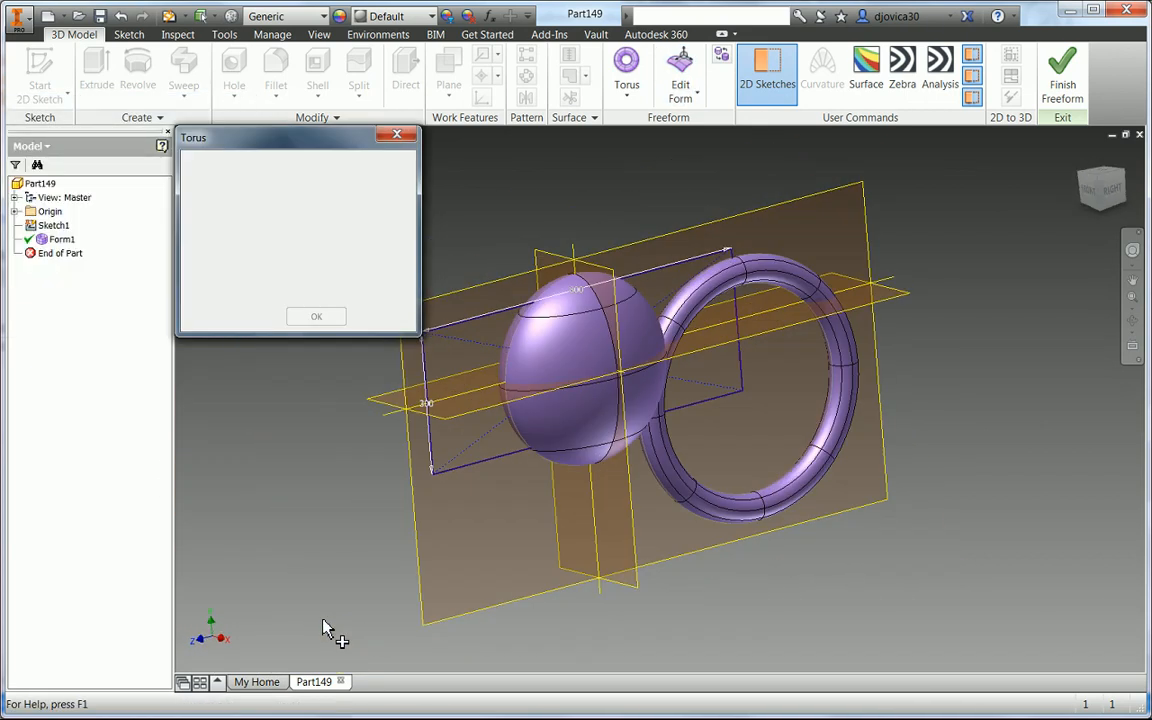
left_click(497, 542)
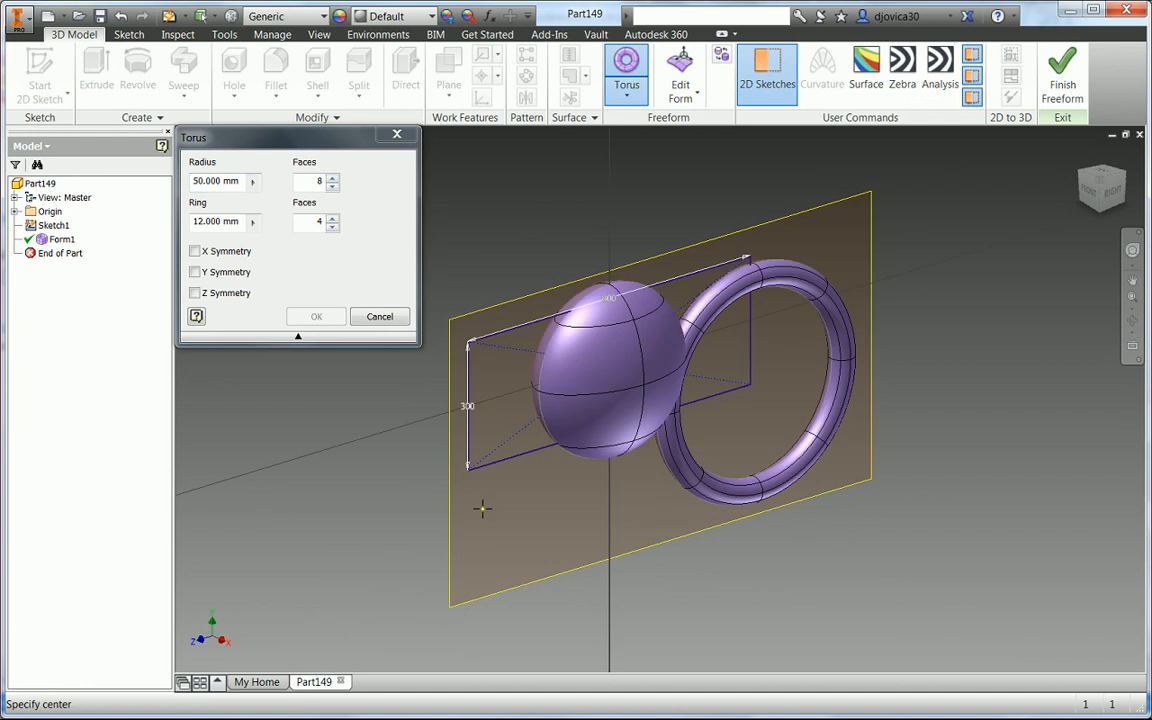
left_click(469, 407)
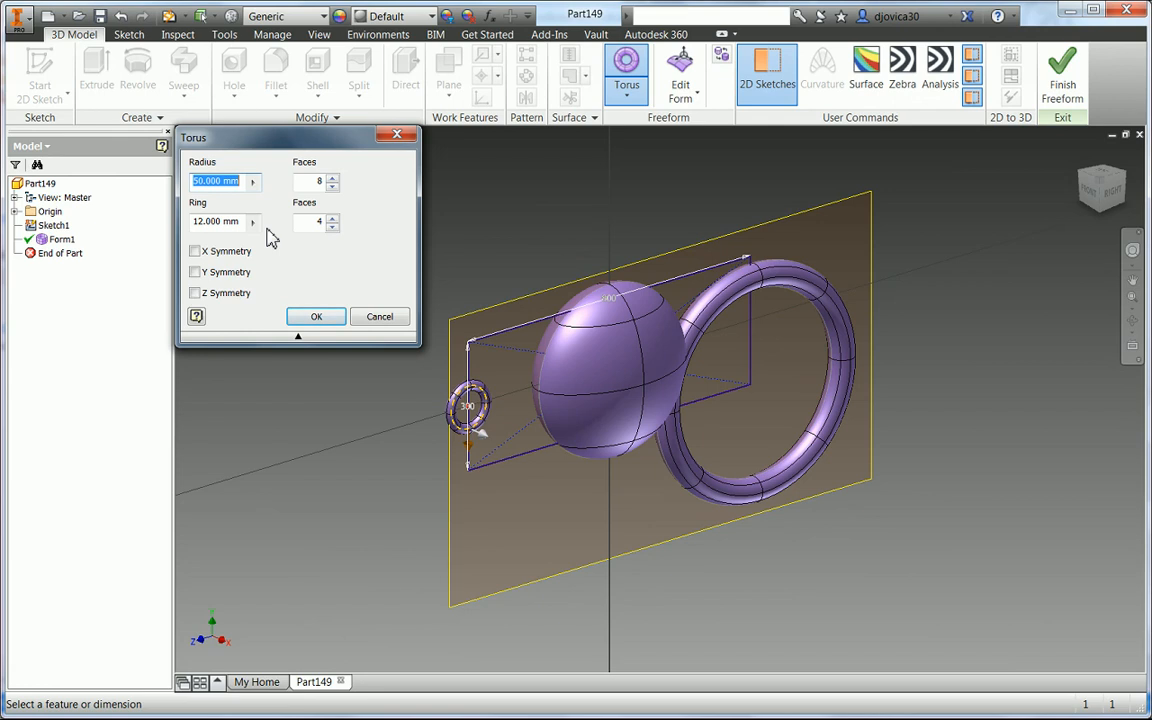
- Set the torus radius to 130 mm and ring to 15 mm, enable Z symmetry, and confirm
type("130")
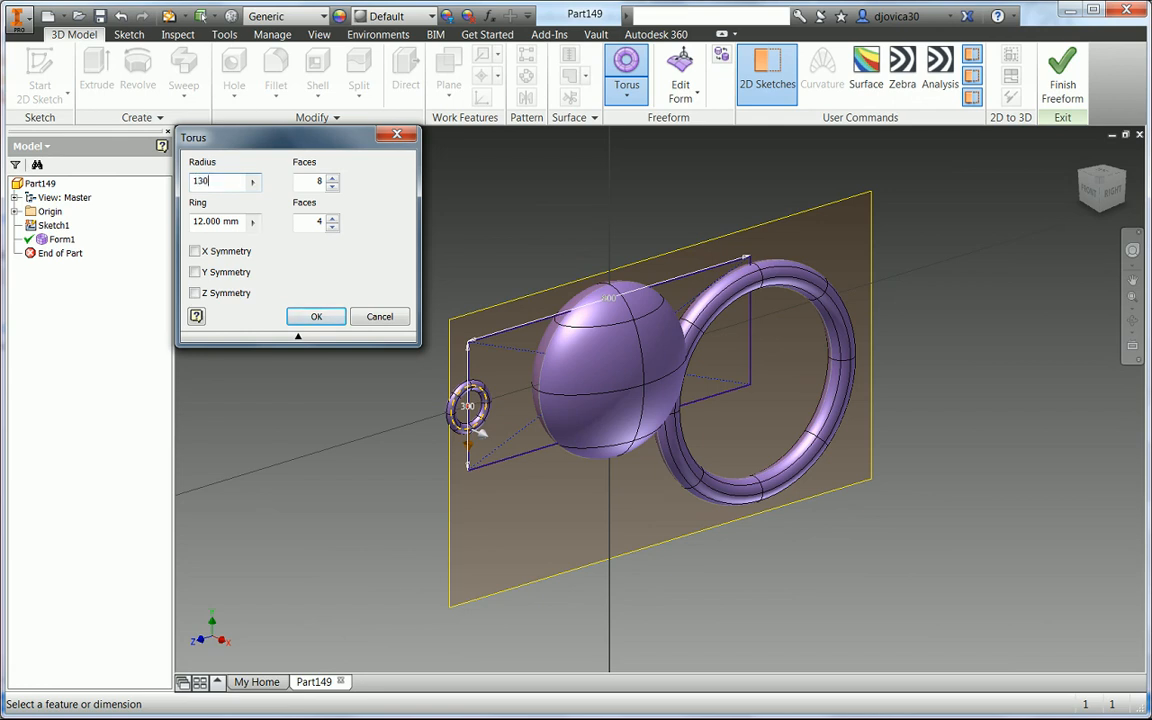
key("Tab")
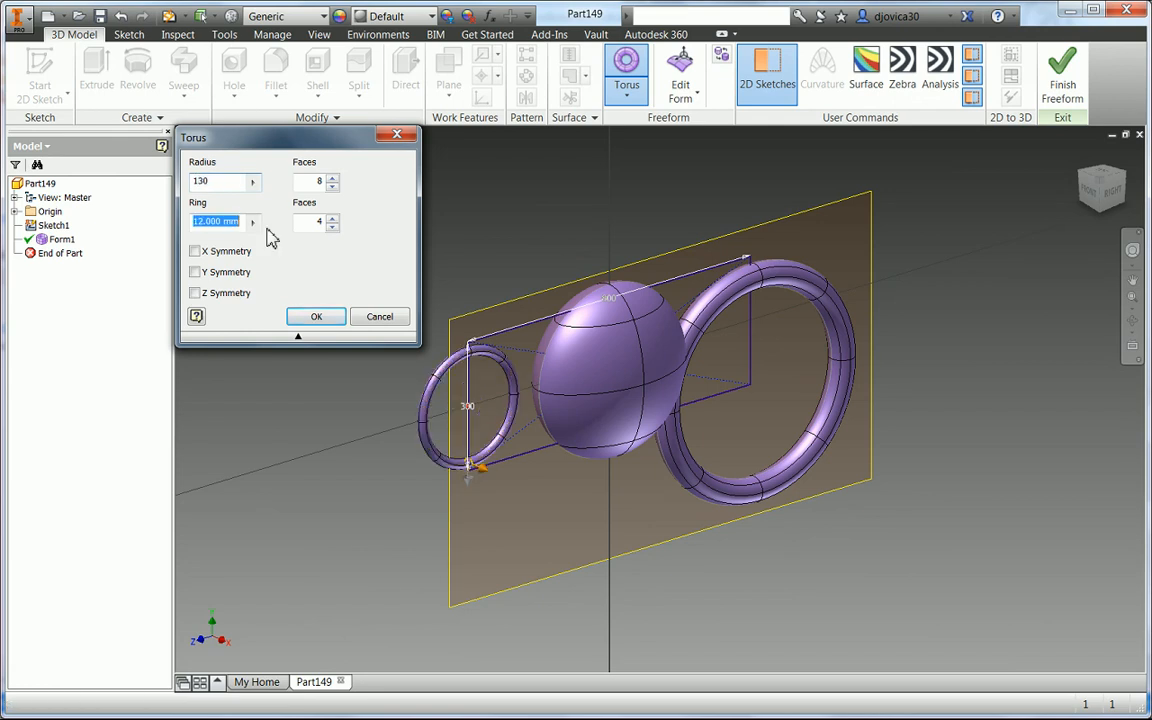
type("15")
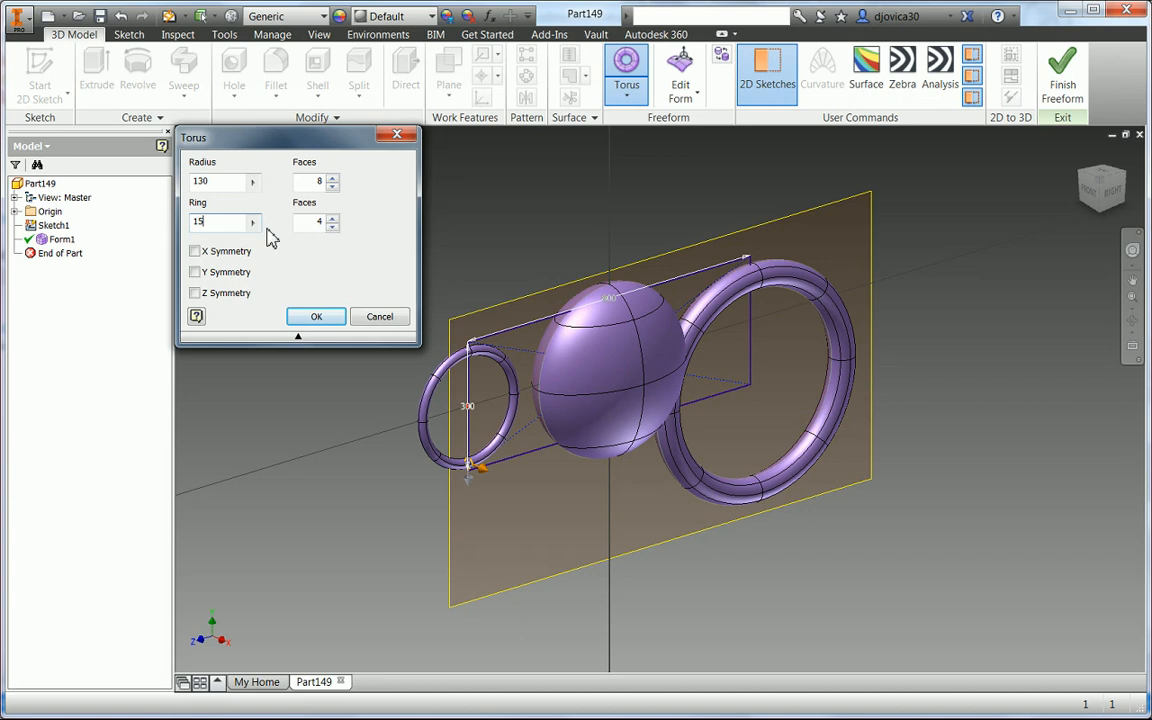
left_click(195, 293)
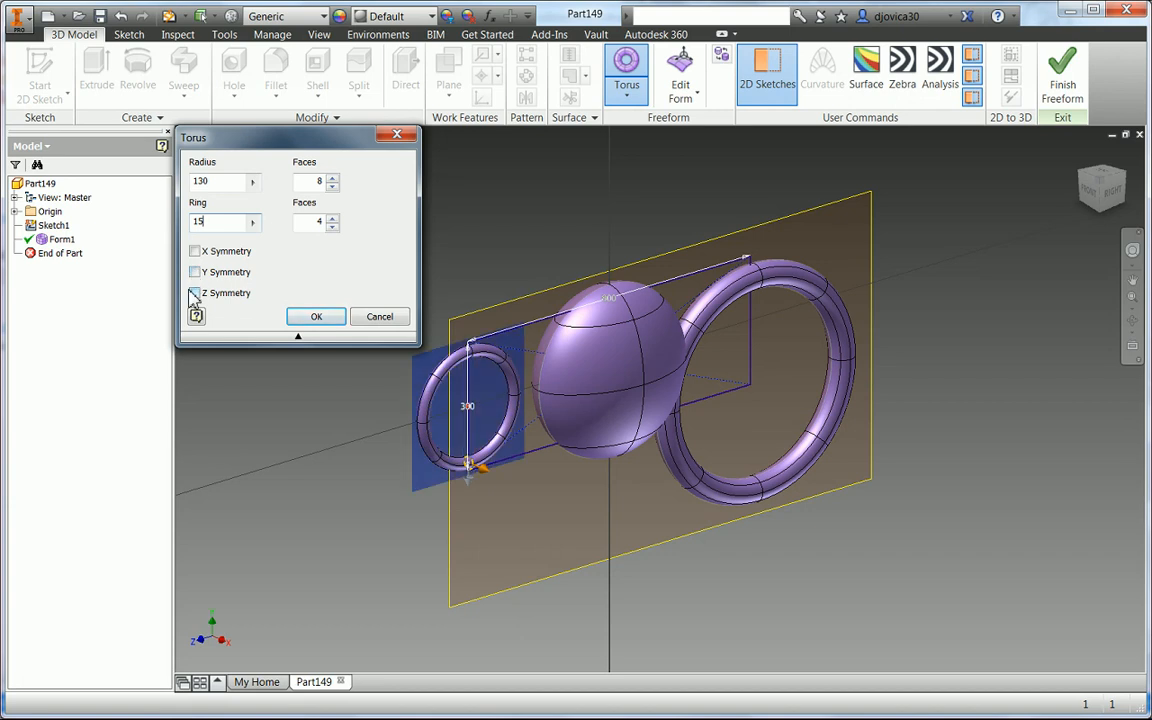
left_click(310, 317)
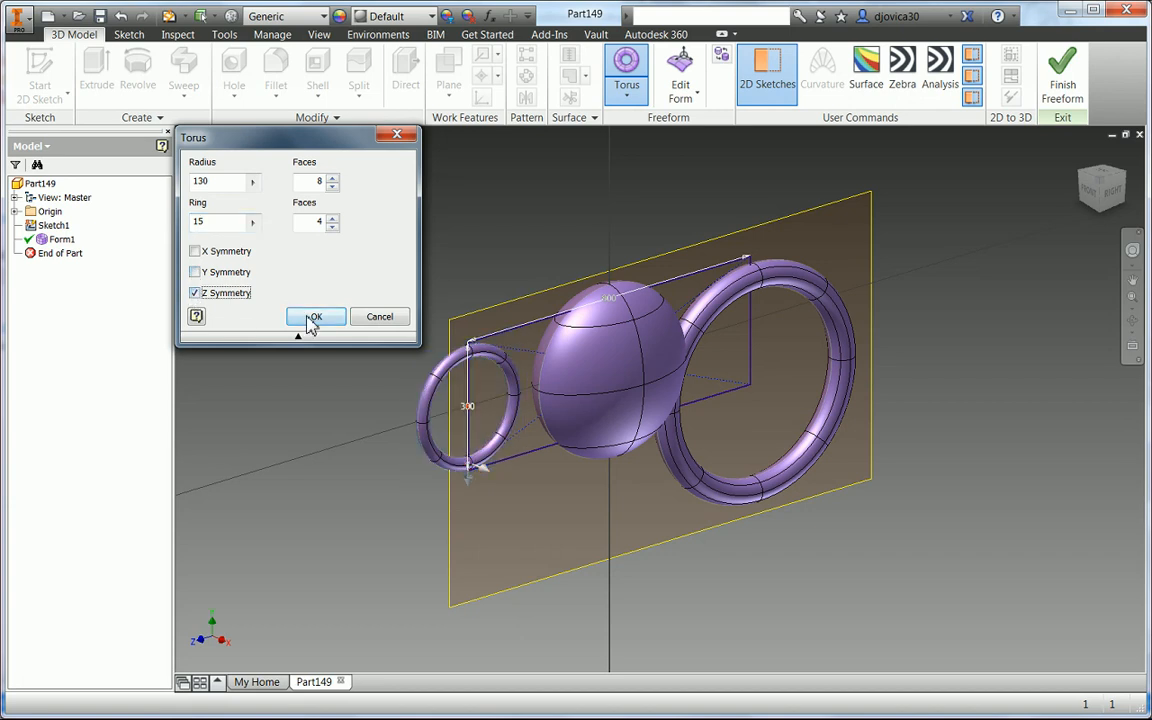
- Select the new small torus and open it in Edit Form, viewing it from the right
left_click(1116, 198)
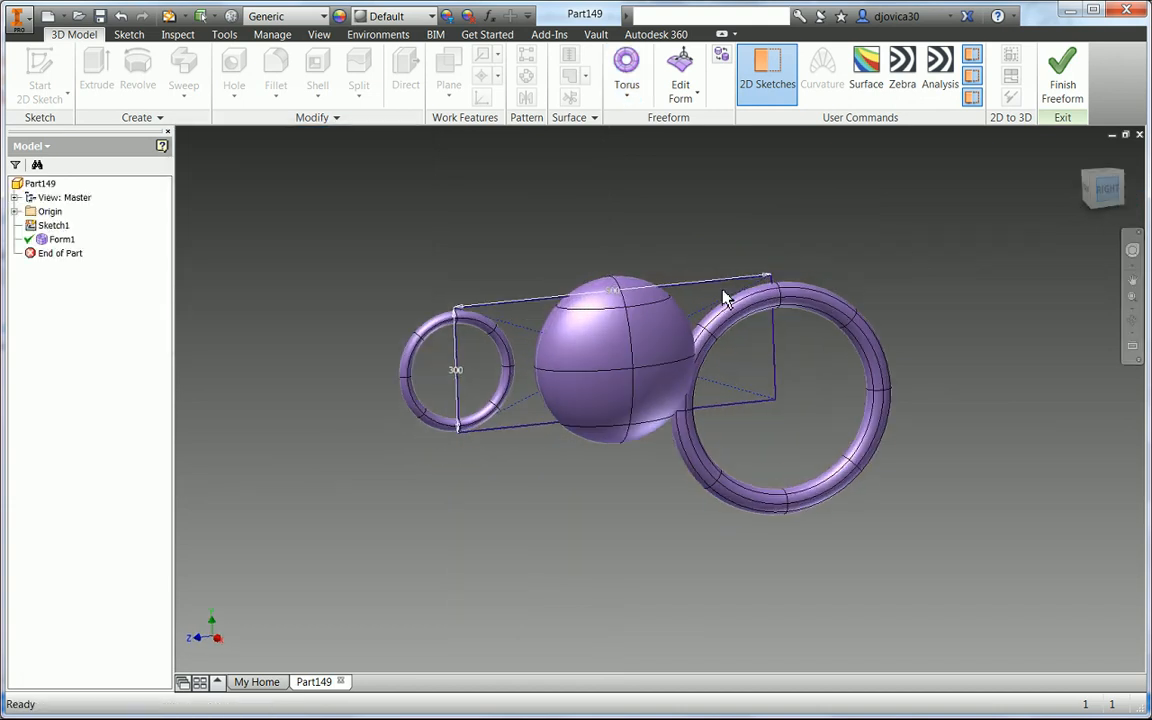
left_click_drag(545, 433, 522, 432)
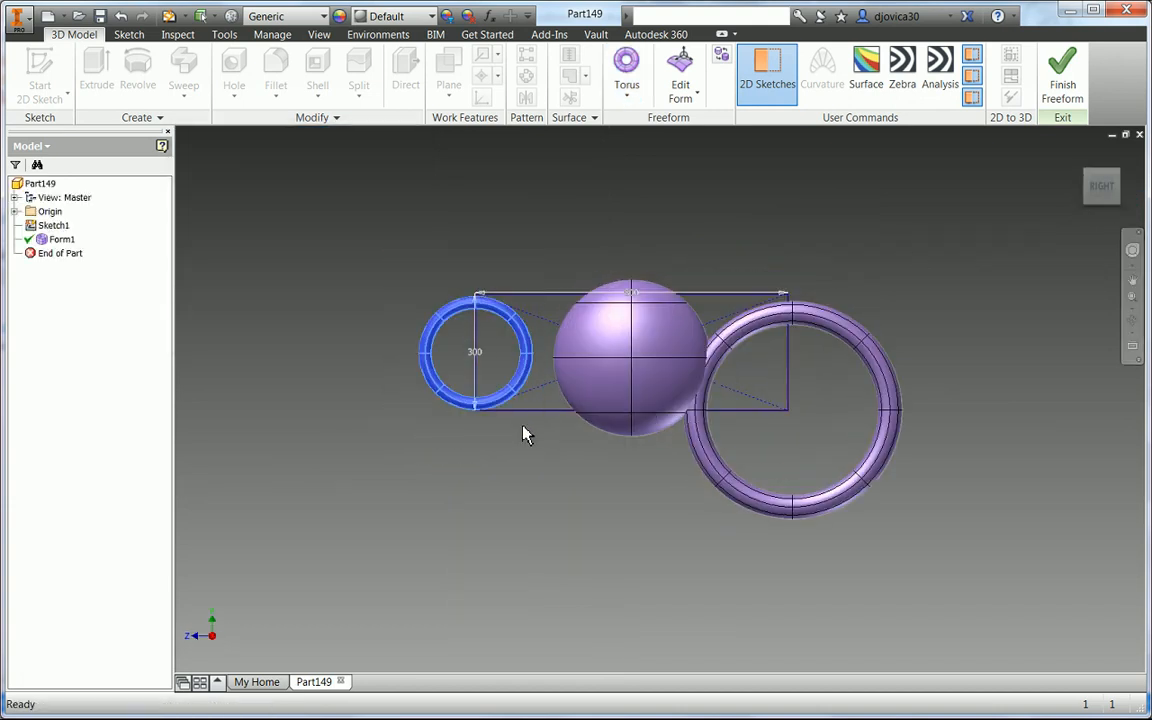
scroll(520, 428, "up", 3)
right_click(472, 458)
left_click(476, 415)
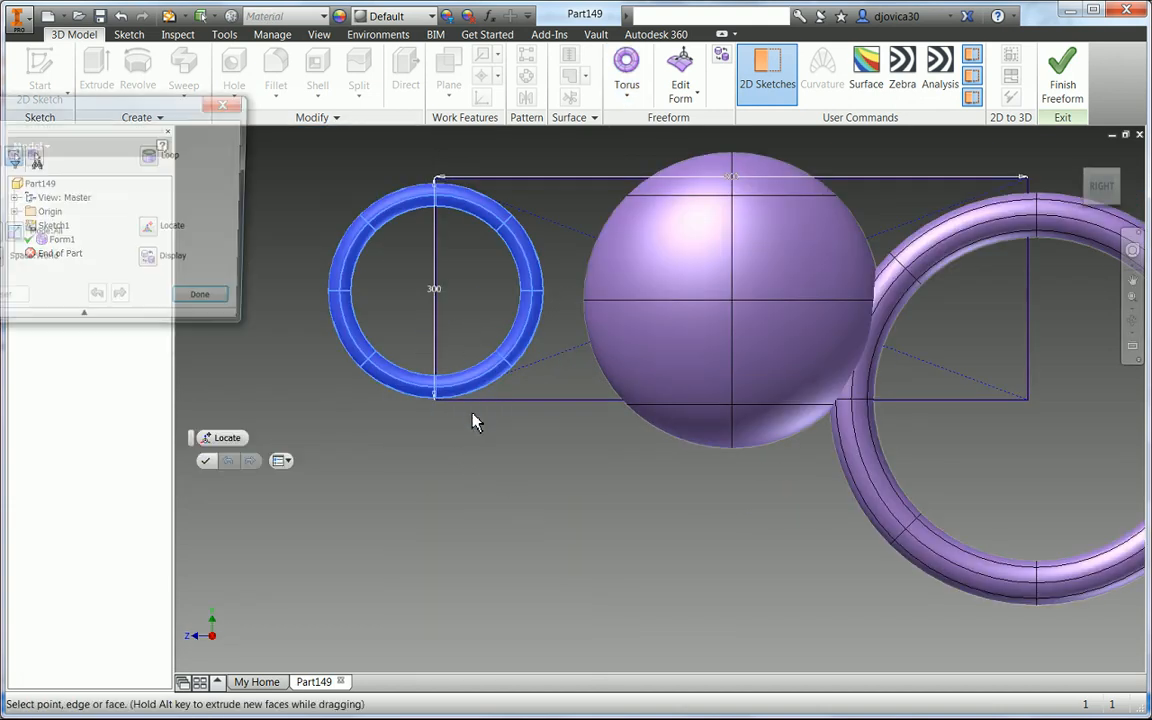
middle_click_drag(419, 319, 420, 301, "shift")
left_click_drag(415, 300, 419, 290)
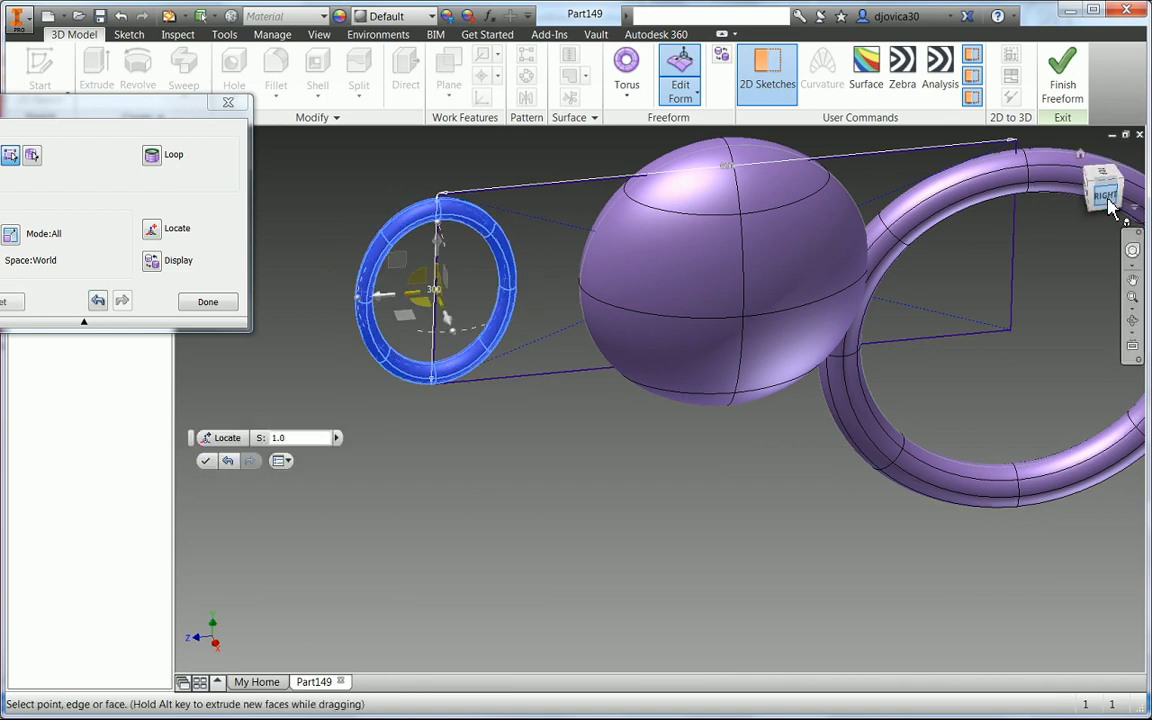
left_click(1112, 193)
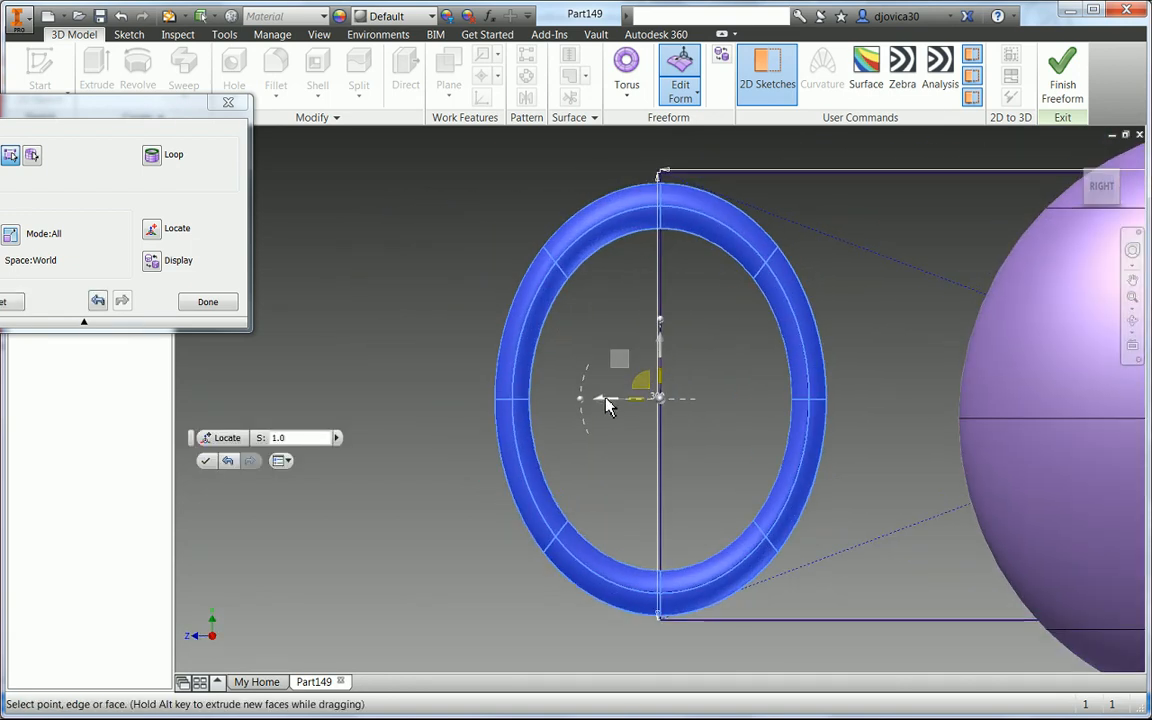
- Move the small torus in Edit Form so it overlaps the side of the sphere
left_click_drag(604, 403, 847, 407)
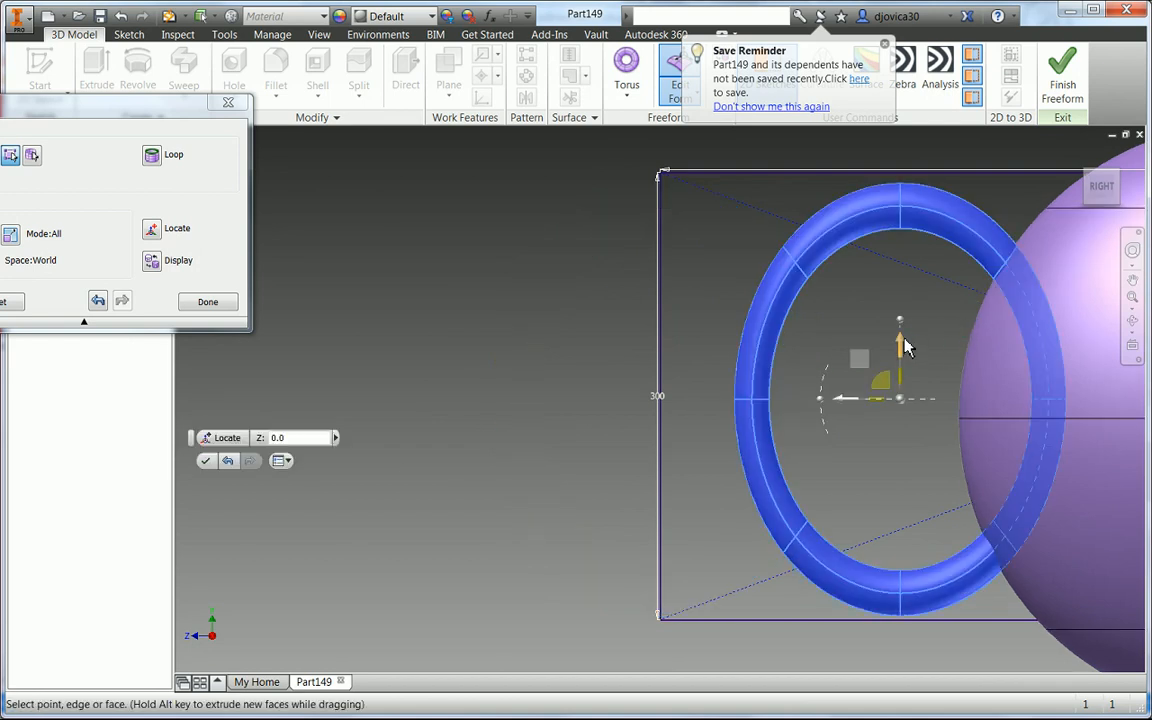
left_click_drag(904, 346, 920, 296)
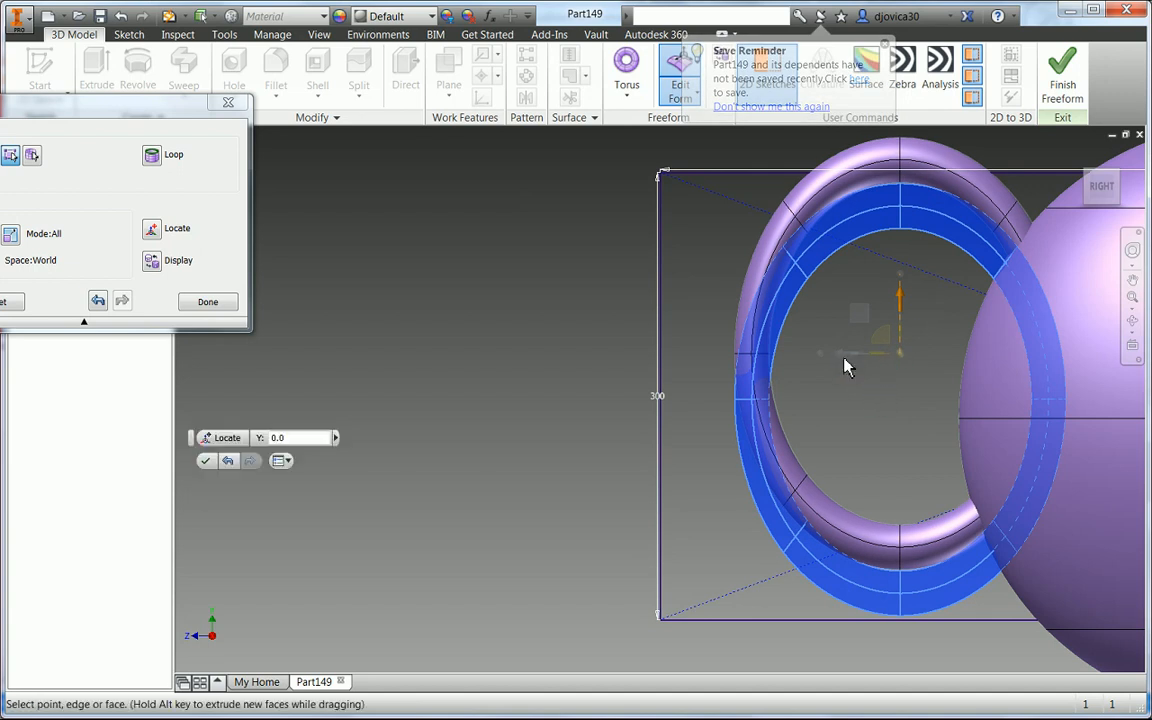
left_click_drag(852, 355, 868, 356)
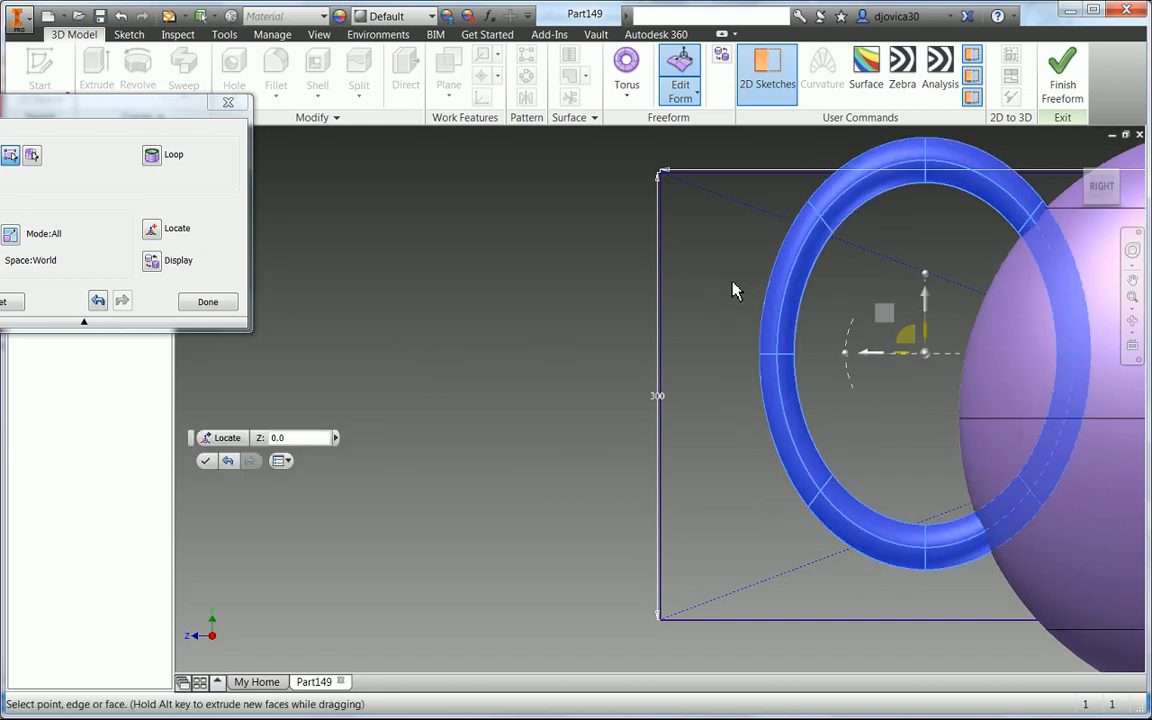
middle_click_drag(732, 292, 647, 336, "shift")
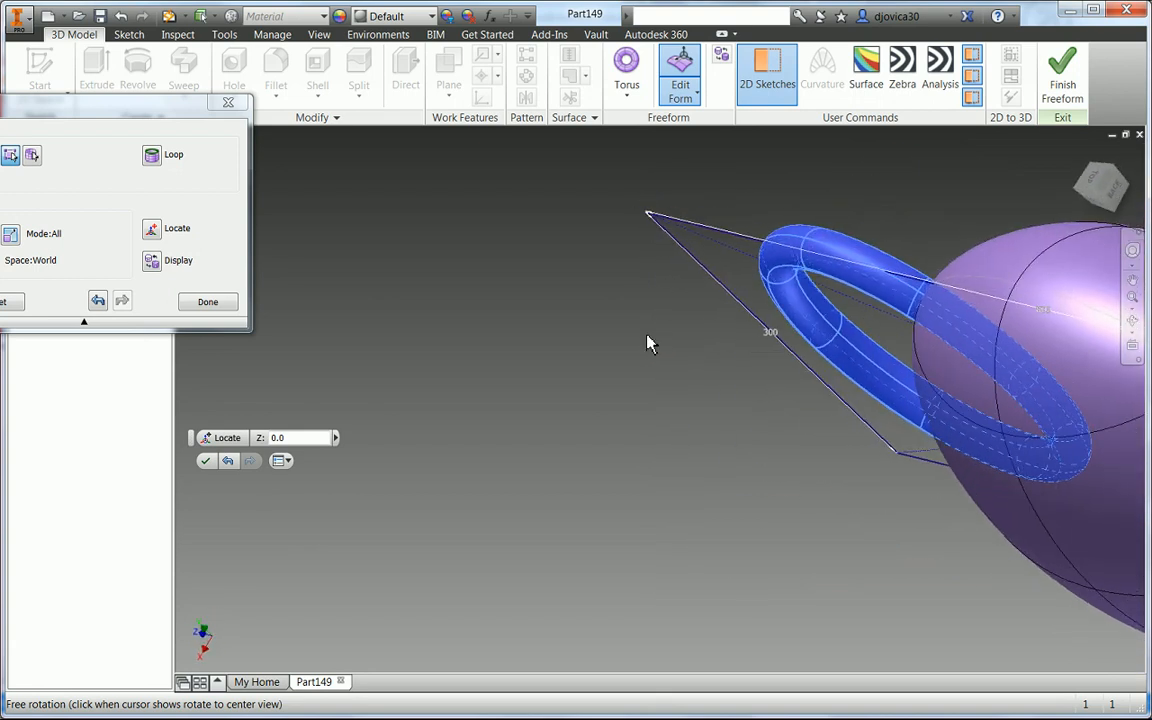
- Select edge loops on the torus section next to the sphere and shift them to start shaping a handle
left_click(668, 329)
right_click(803, 257)
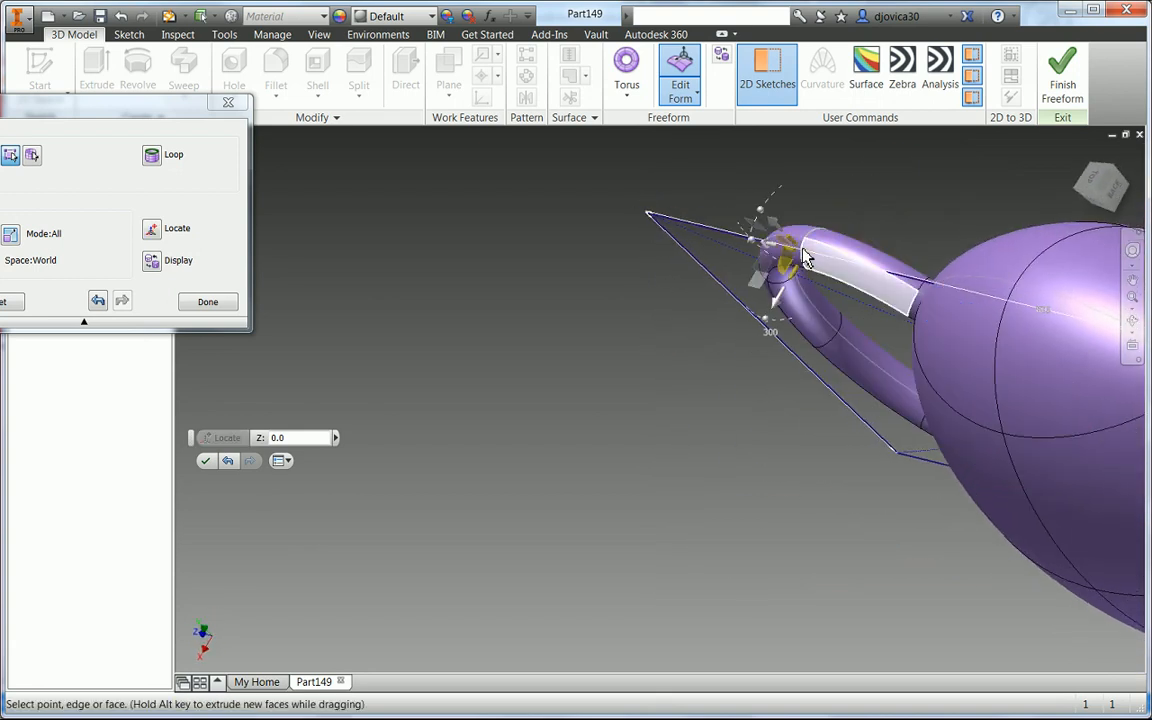
left_click(840, 236)
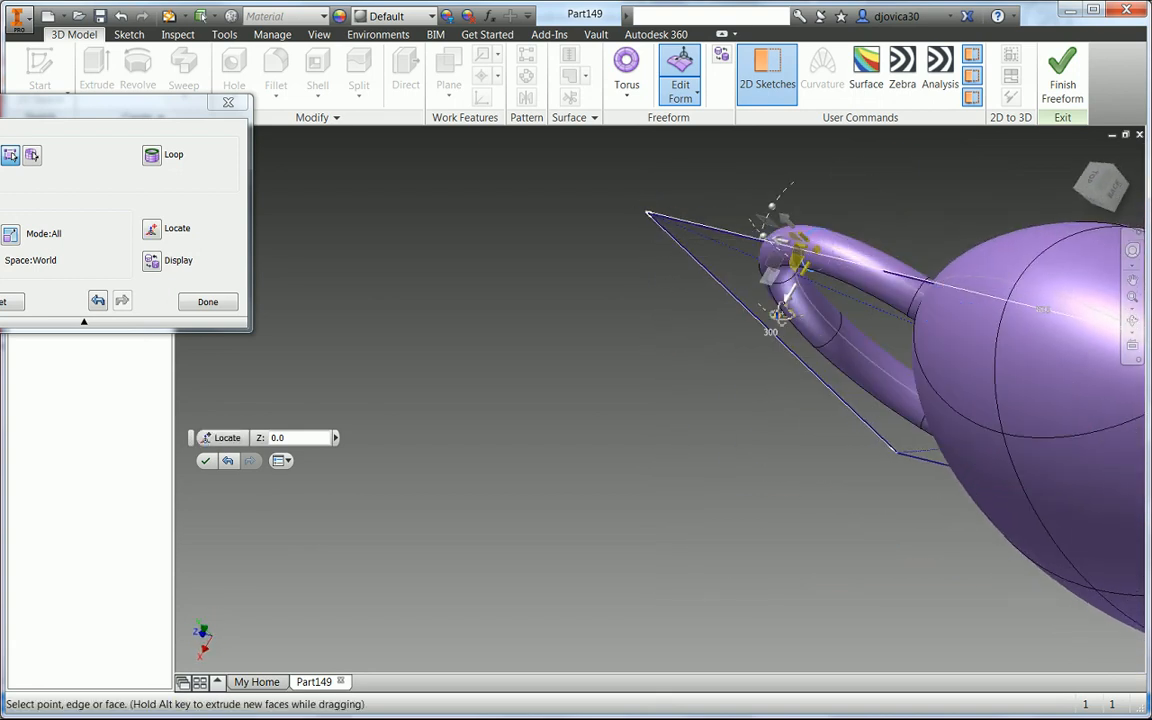
middle_click_drag(780, 311, 810, 306, "shift")
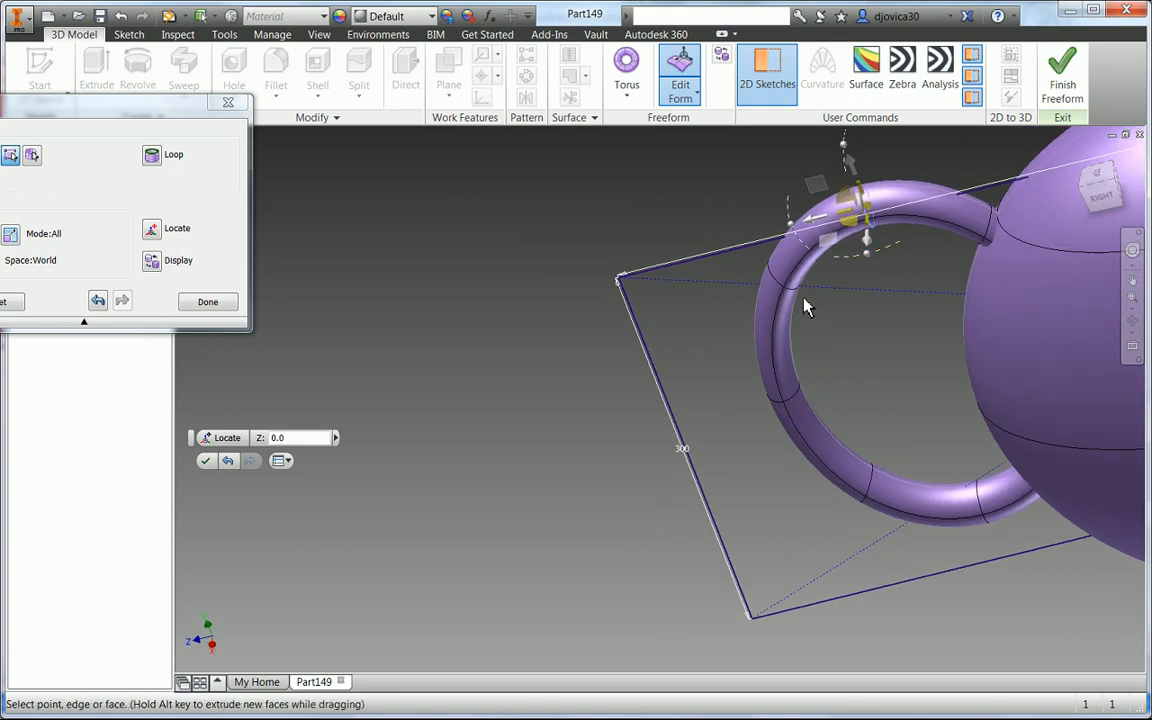
right_click(773, 286)
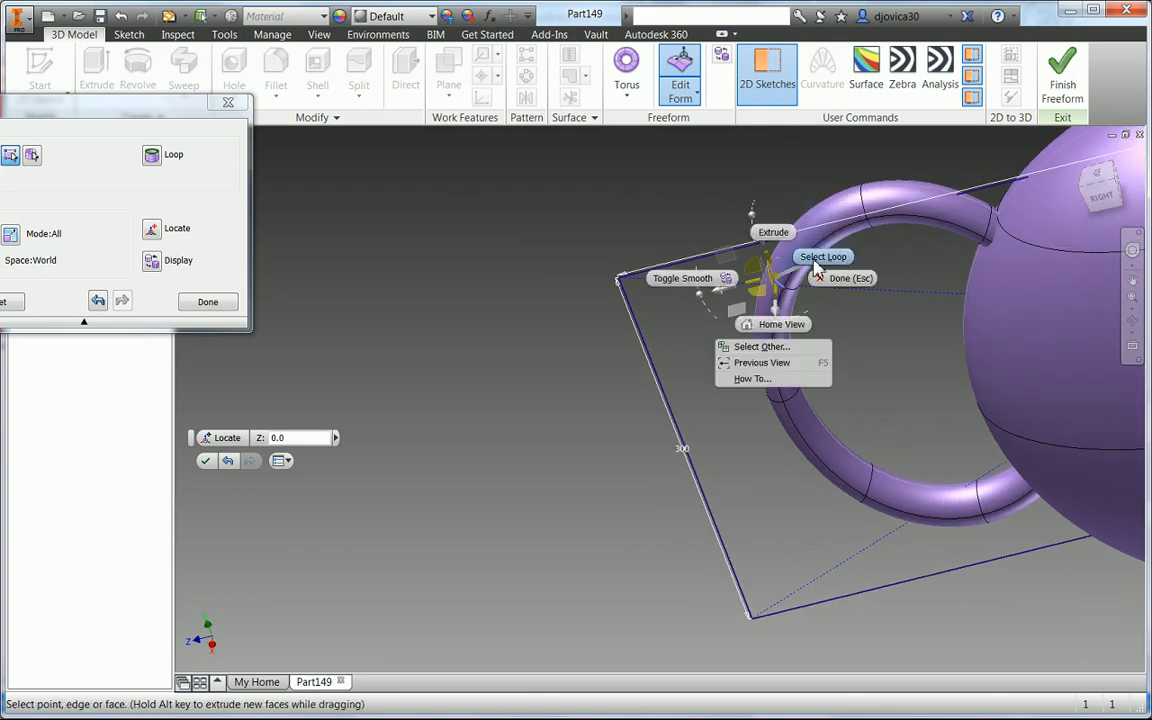
key("Escape")
middle_click_drag(830, 321, 841, 399, "shift")
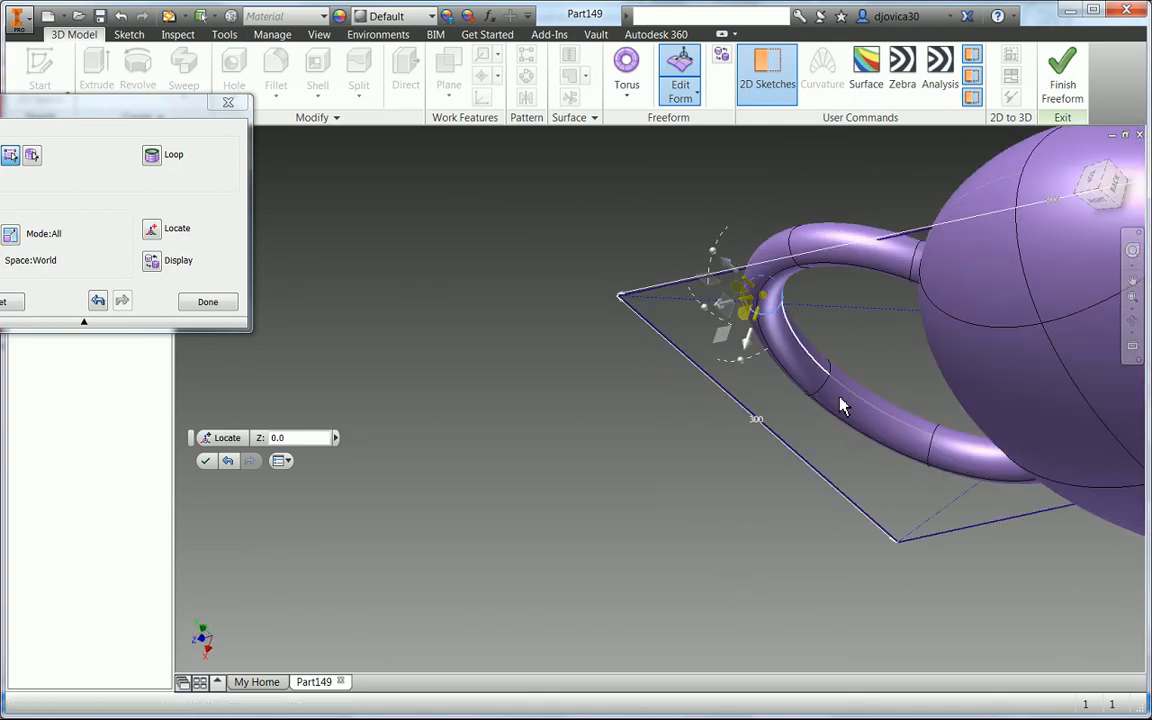
left_click(930, 450, "ctrl")
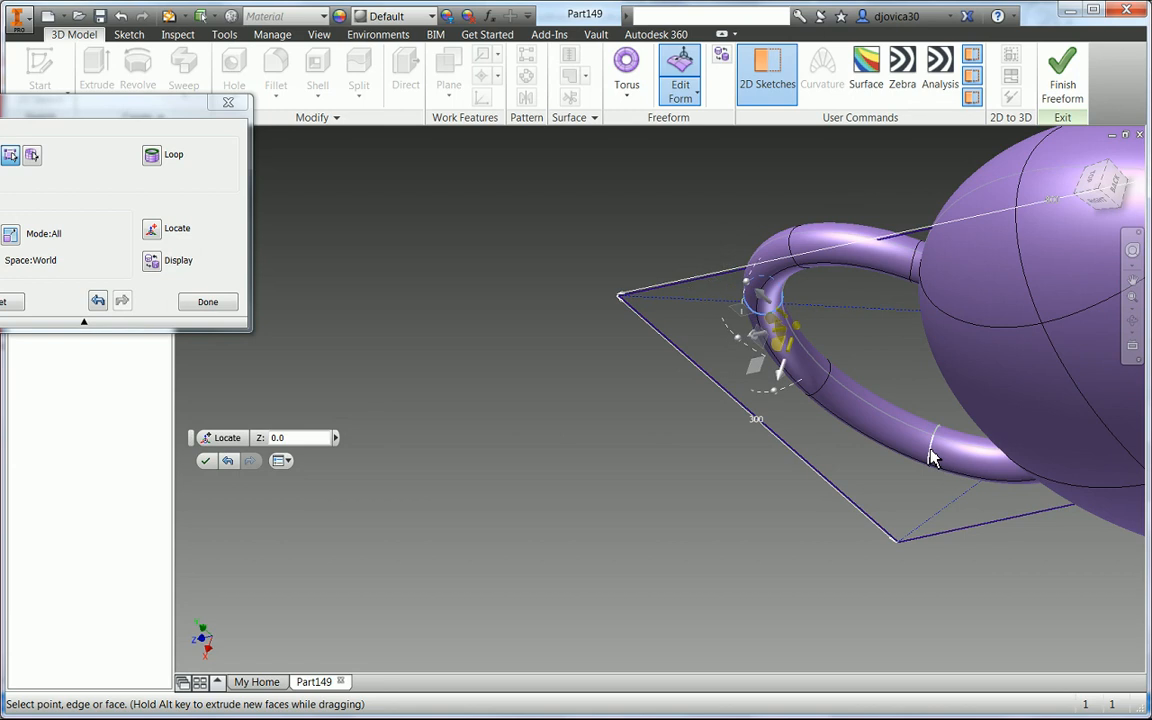
right_click(929, 448)
left_click(966, 427)
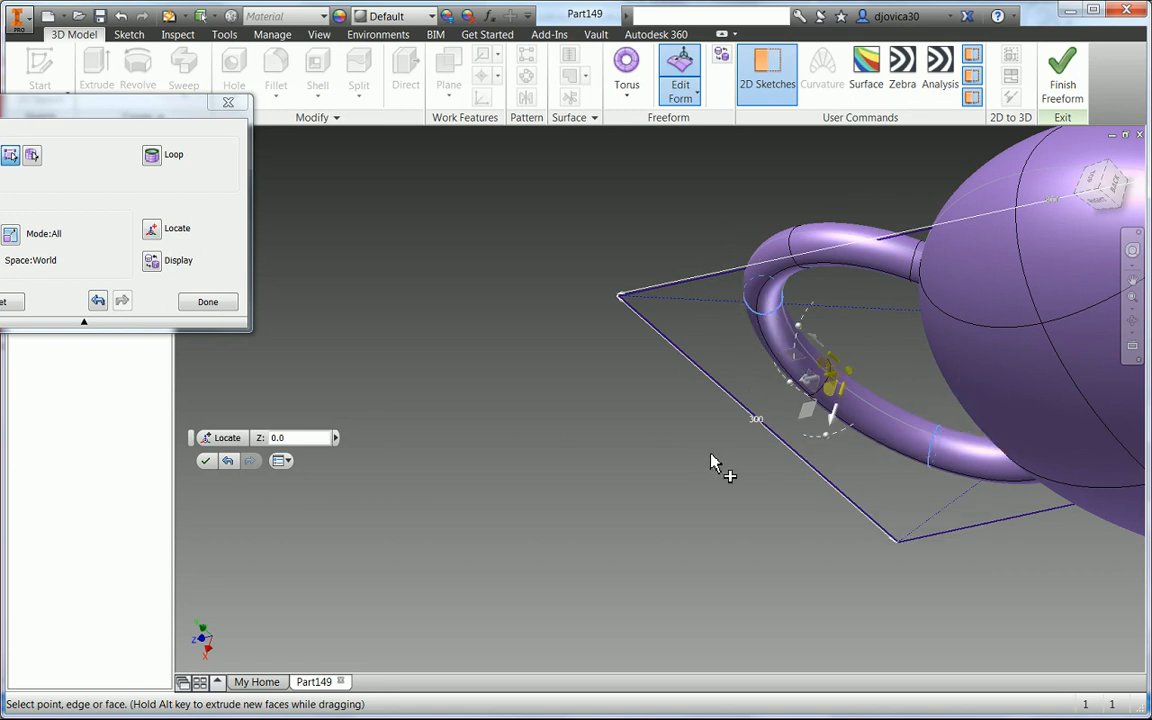
middle_click_drag(720, 465, 921, 420, "shift")
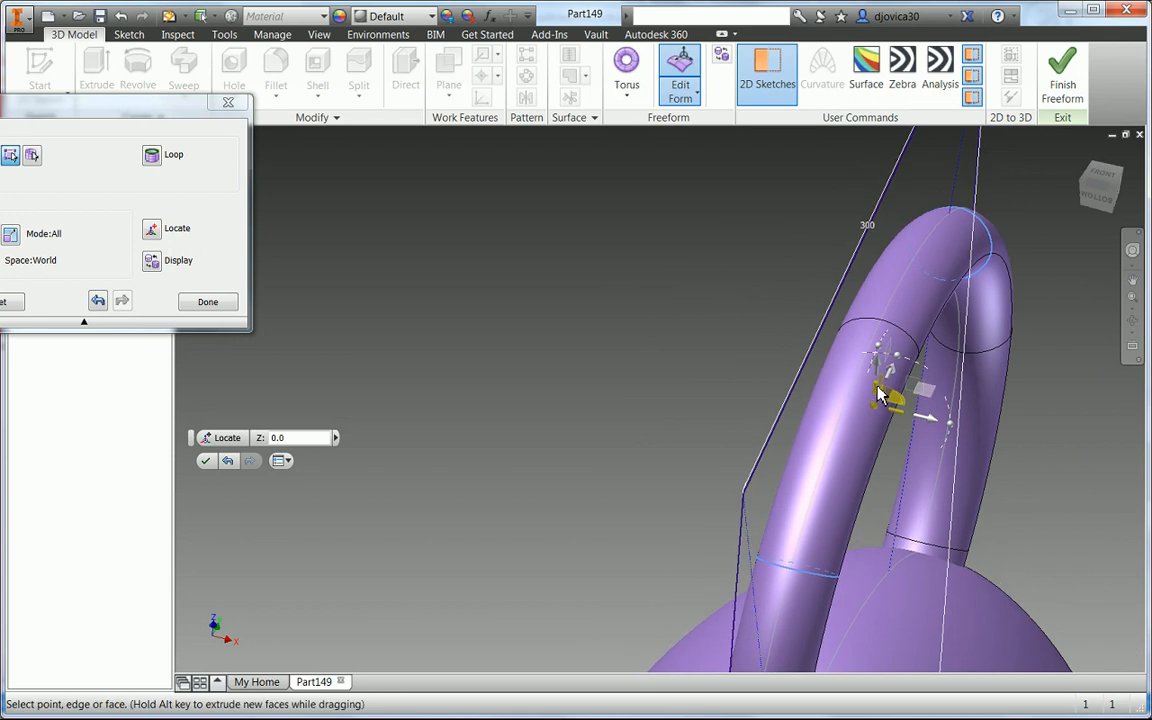
left_click_drag(880, 393, 877, 379)
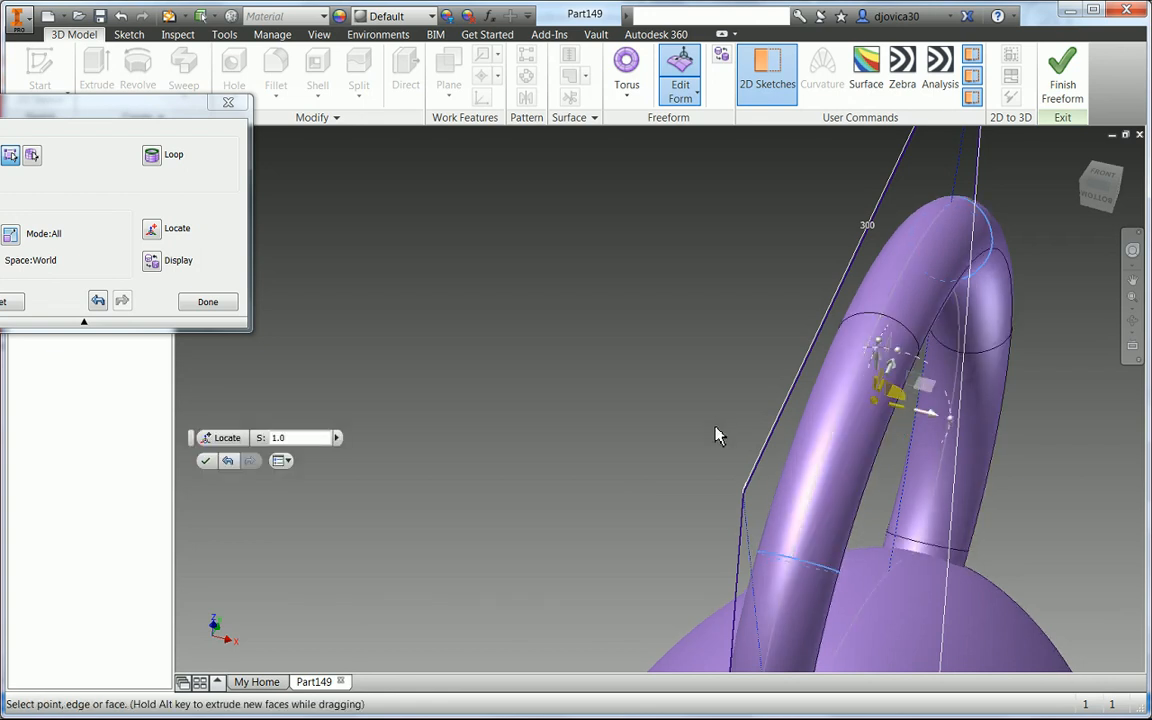
- Select another loop on the torus, adjust its position into the sphere, and accept the form edit
middle_click_drag(677, 430, 527, 455, "shift")
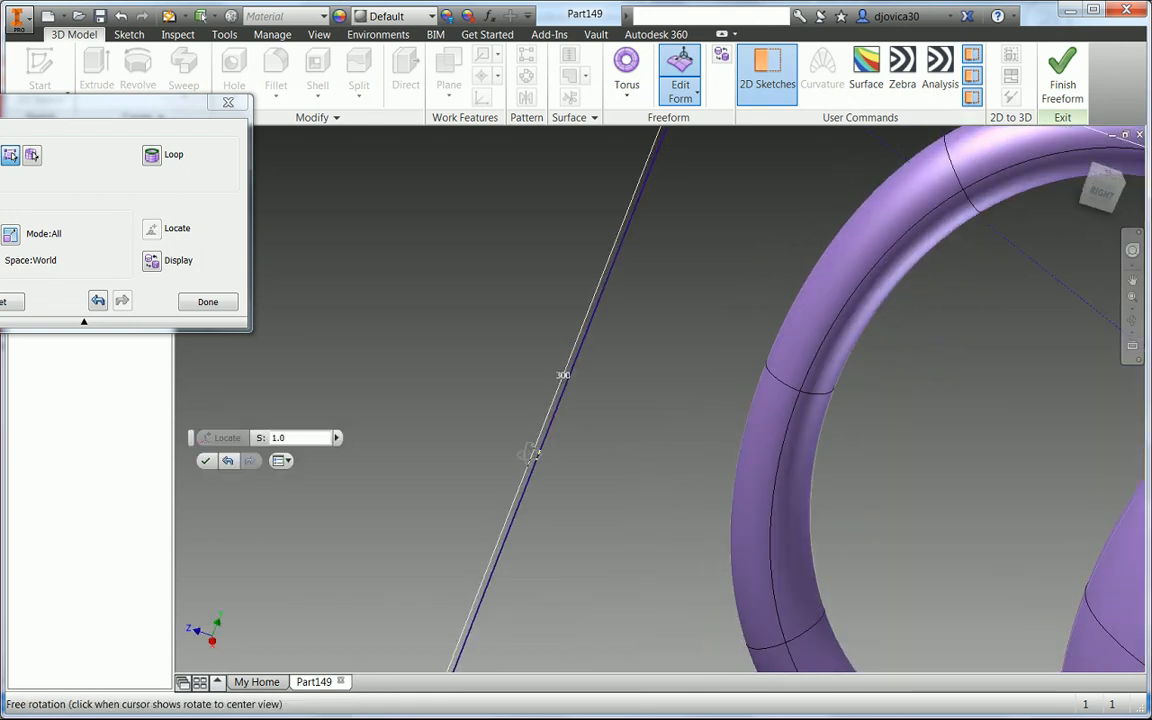
left_click(783, 390)
right_click(783, 388)
left_click(828, 361)
mouse_move(740, 406)
middle_mouse_down("shift")
mouse_move(686, 448)
mouse_move(725, 408)
middle_mouse_up("shift")
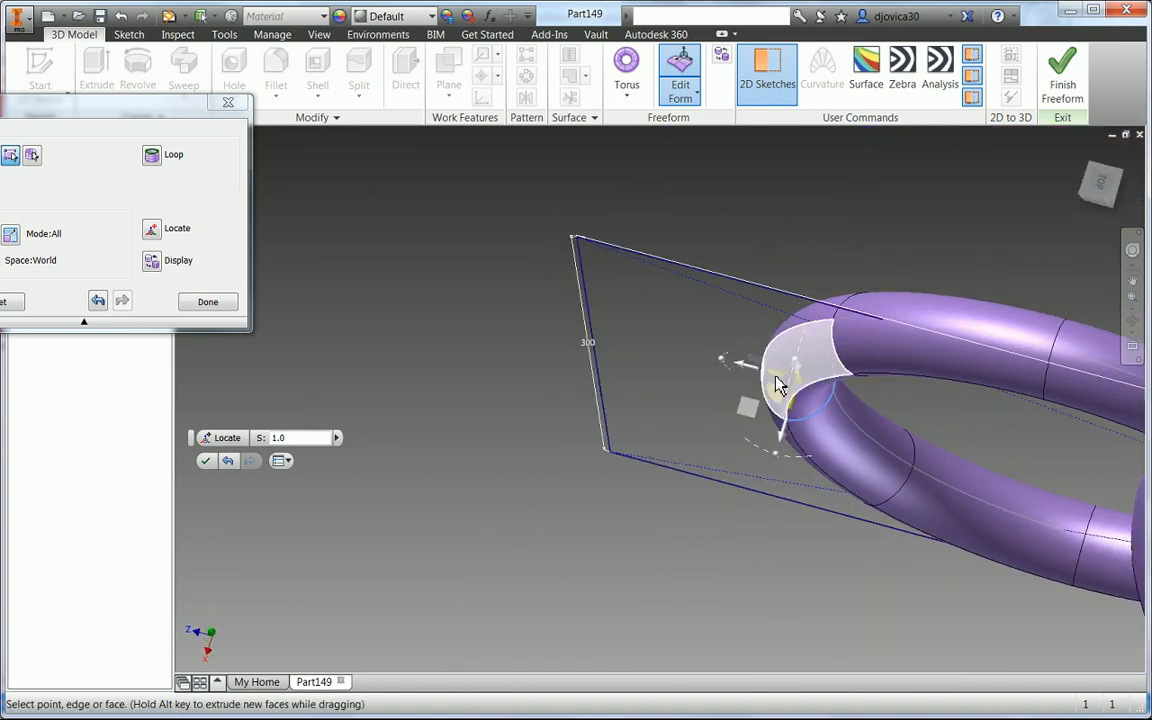
scroll(780, 386, "down", 3)
left_click_drag(799, 388, 791, 383)
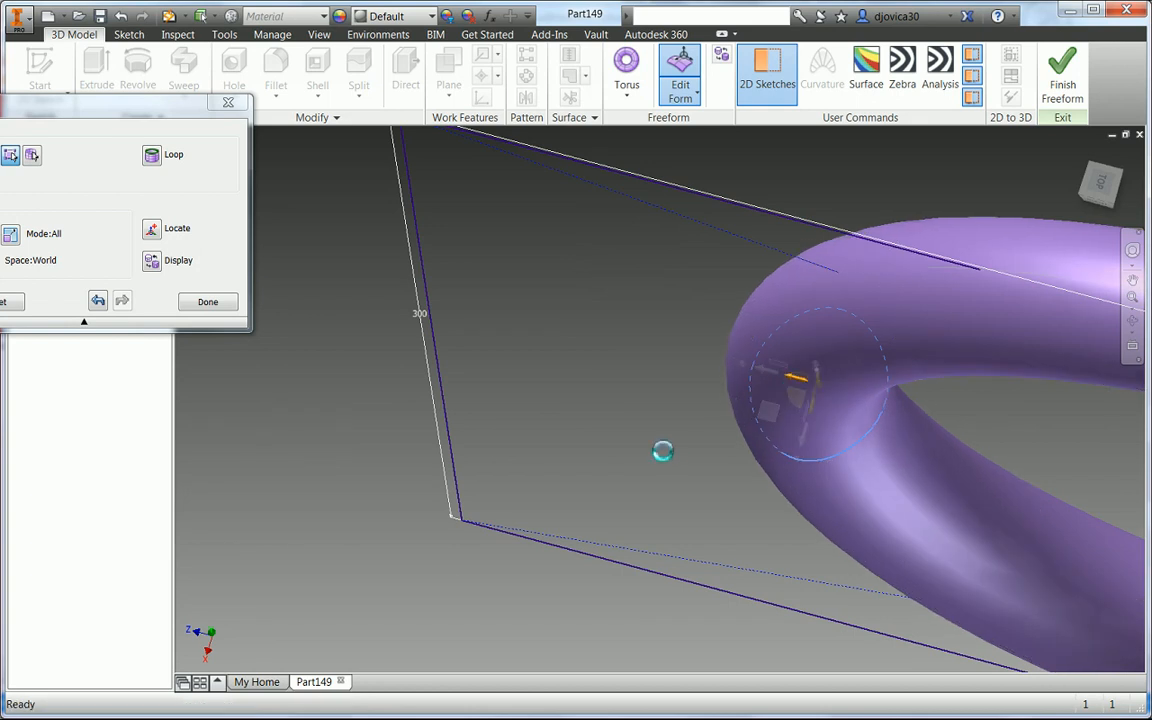
scroll(661, 452, "up", 3)
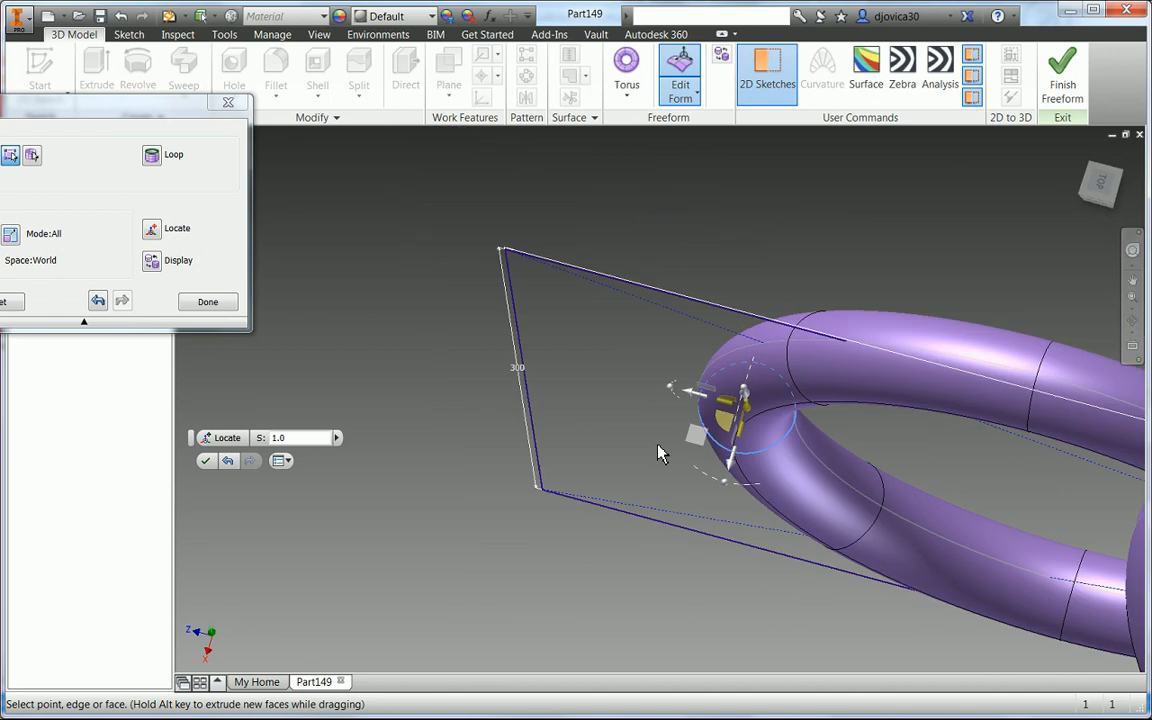
middle_click_drag(688, 432, 752, 360, "shift")
scroll(730, 472, "up", 3)
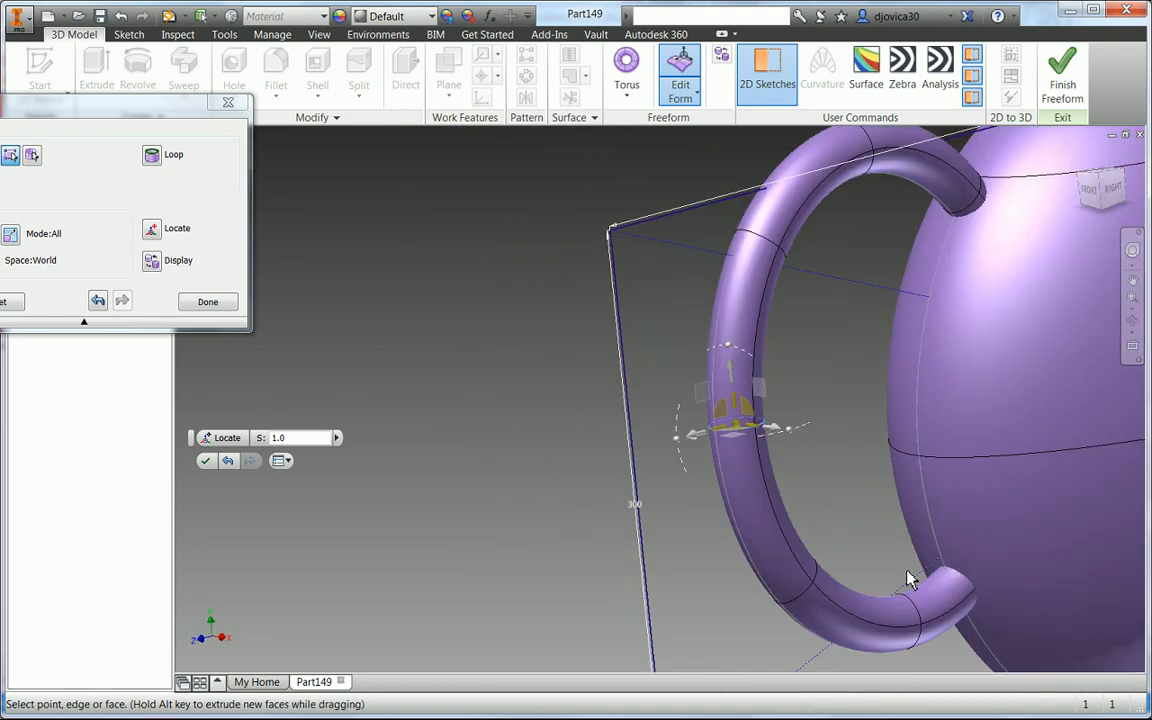
left_click(205, 462)
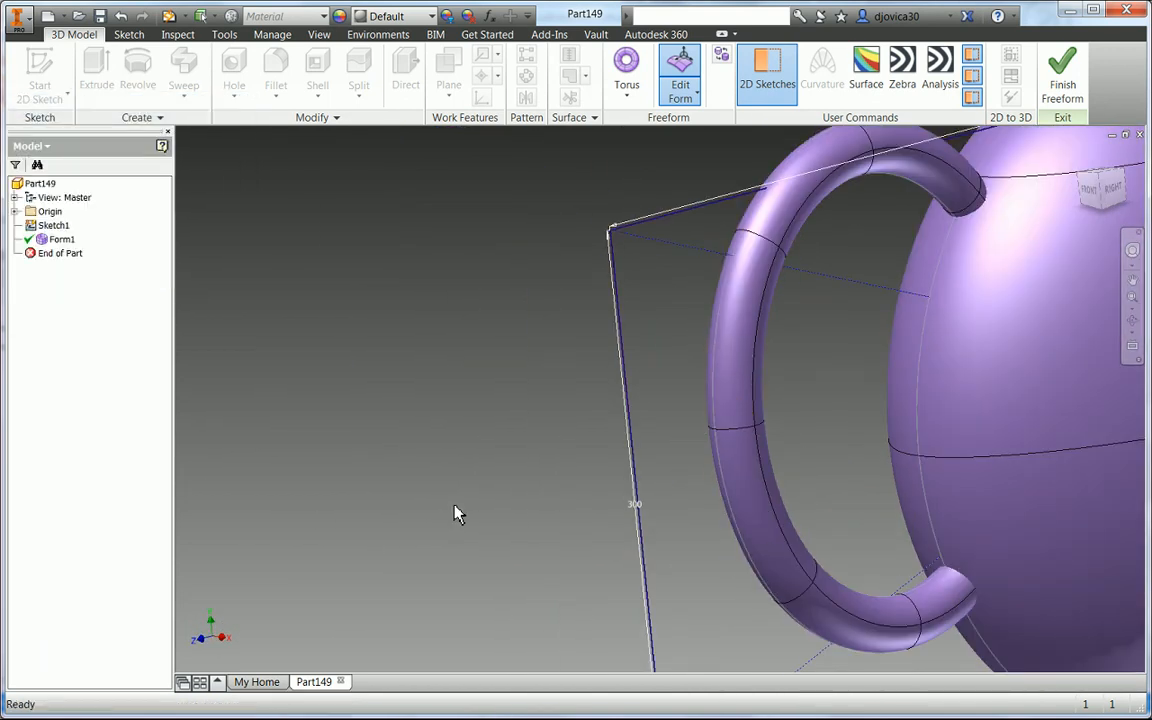
- Finish the freeform environment and switch to the Right view
right_click(255, 369)
left_click(262, 410)
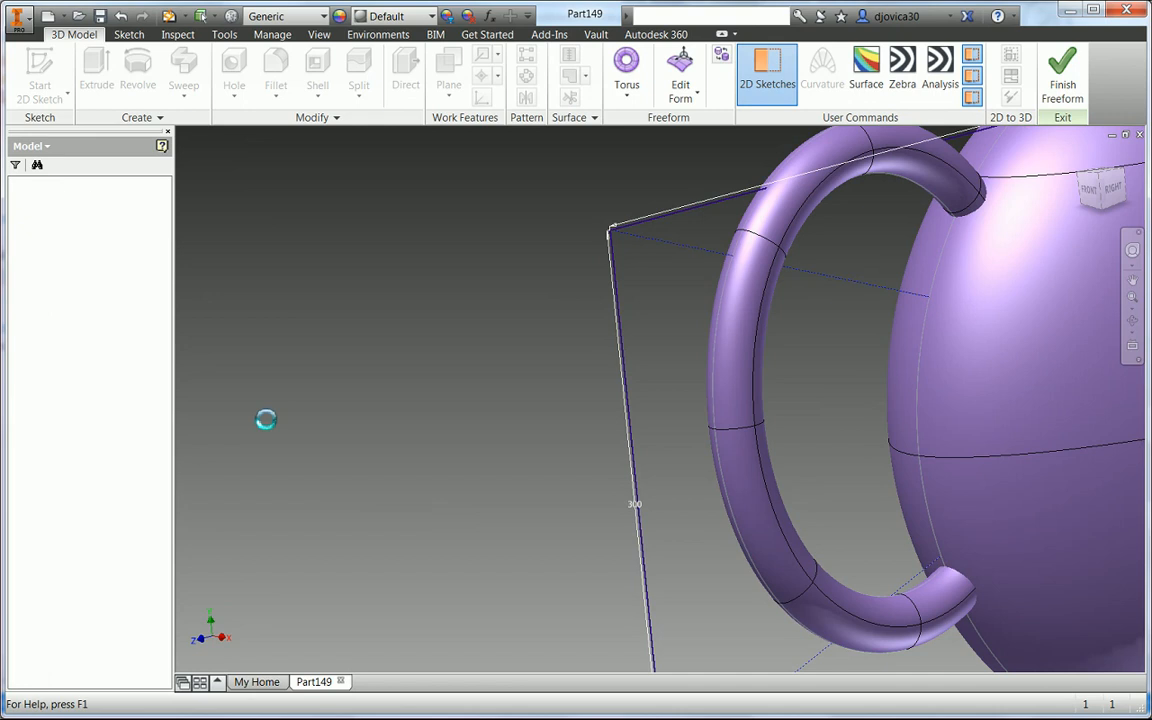
left_click(1118, 196)
- Start a new 2D sketch on the YZ origin plane
left_click(17, 226)
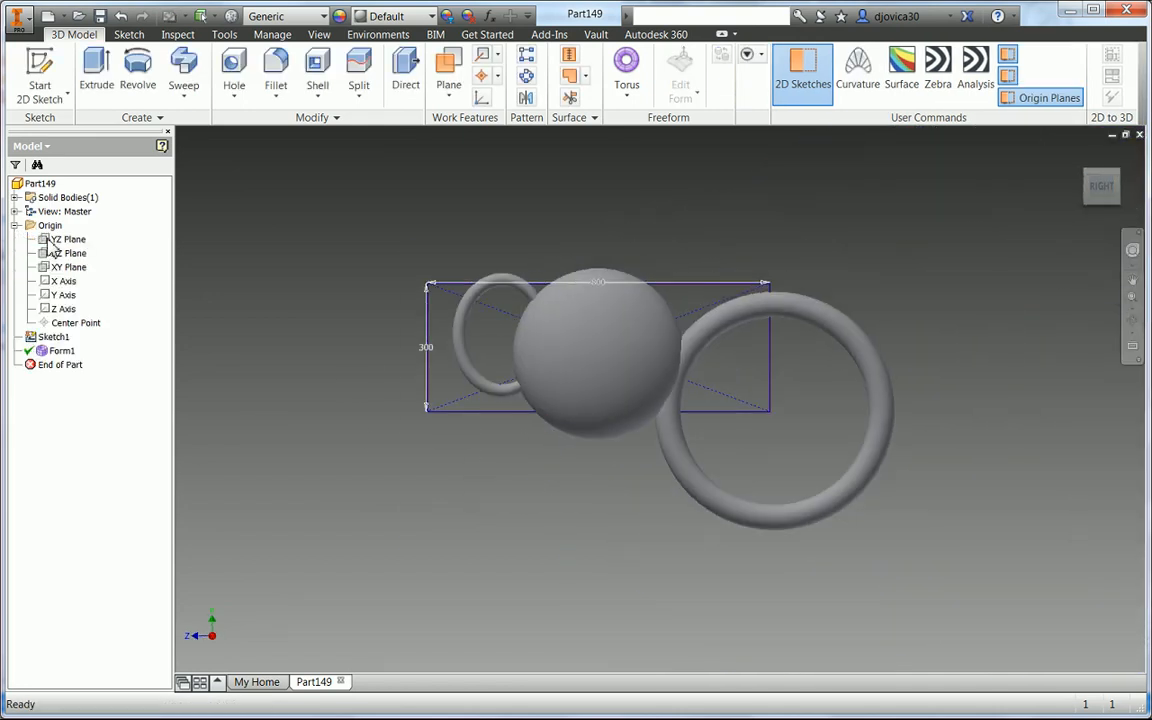
left_click(62, 240)
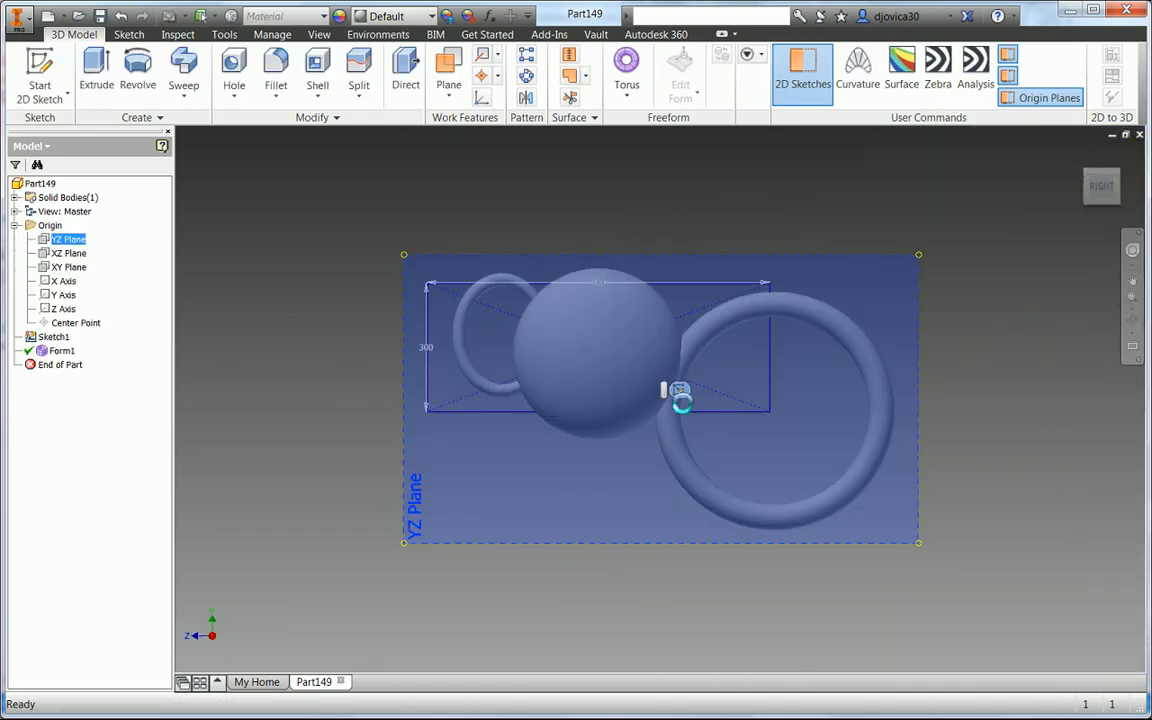
right_click(550, 528)
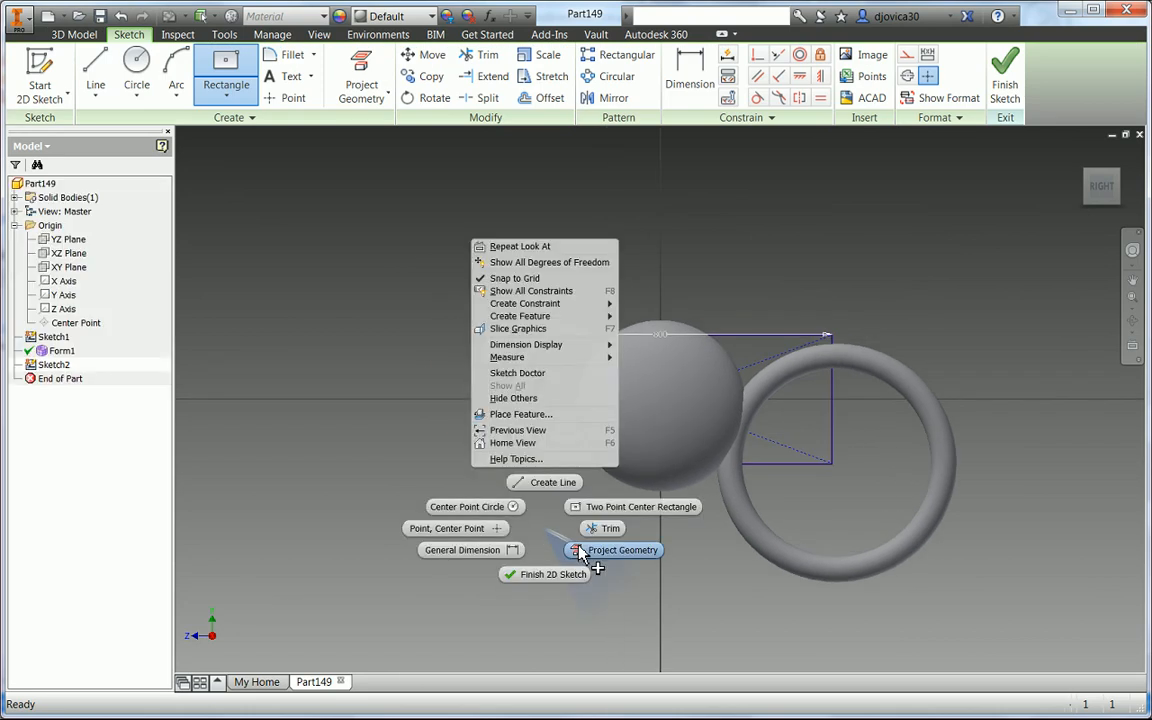
left_click(582, 552)
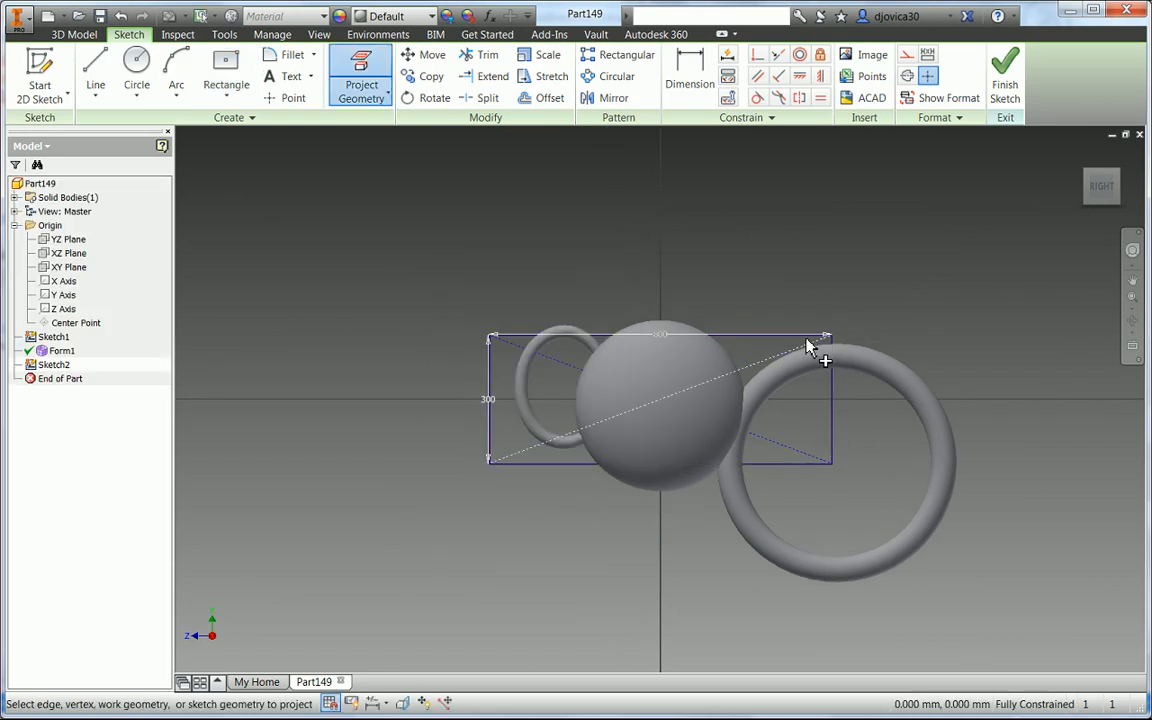
- Draw a closed line outline from the rectangle's top edge around the large torus to its bottom edge, and finish the sketch
right_click(782, 270)
left_click(783, 228)
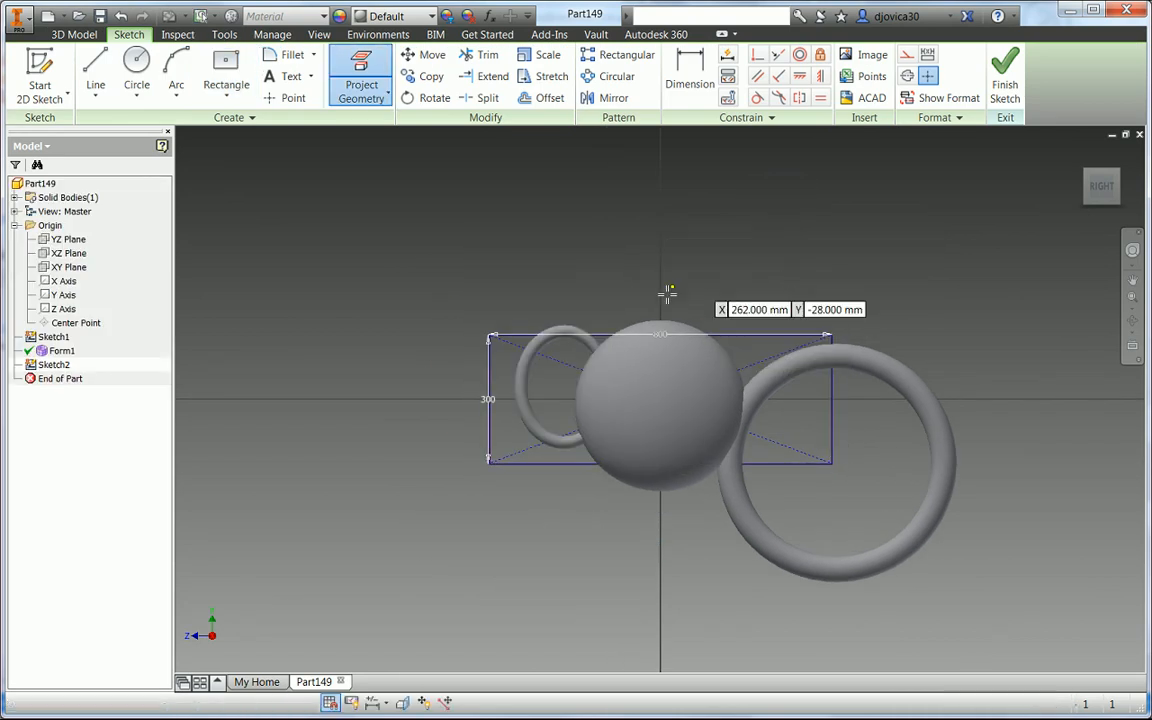
left_click(603, 337)
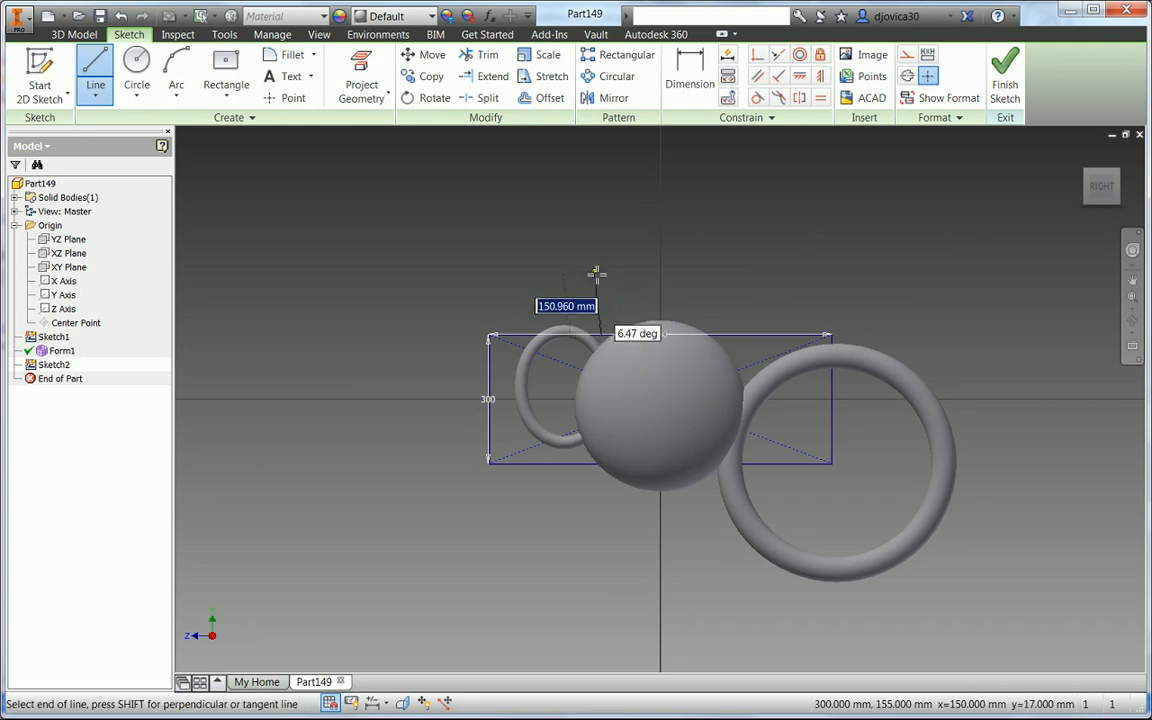
left_click(603, 268)
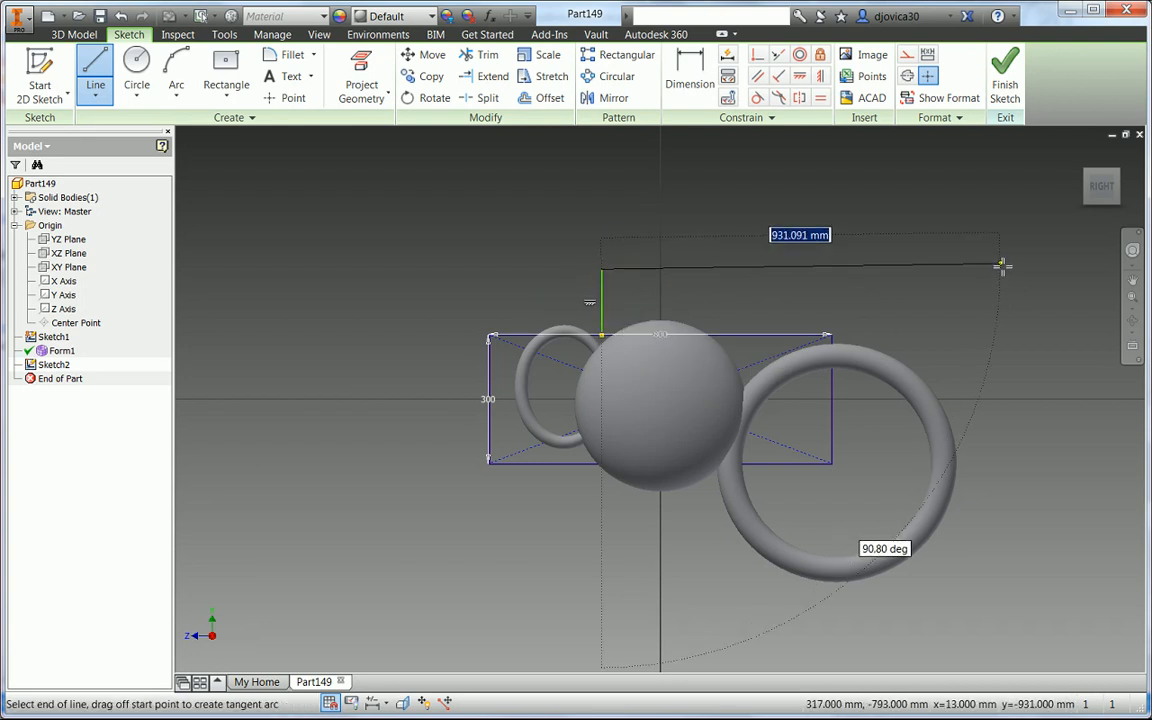
left_click(1001, 267)
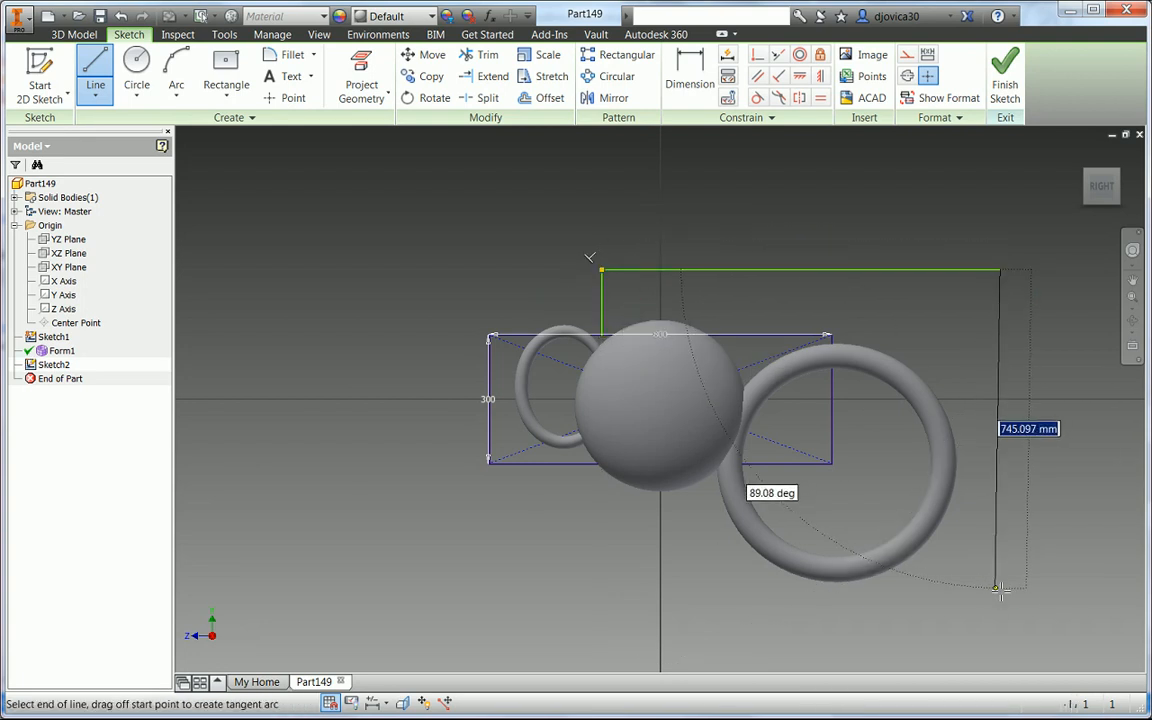
left_click(1000, 622)
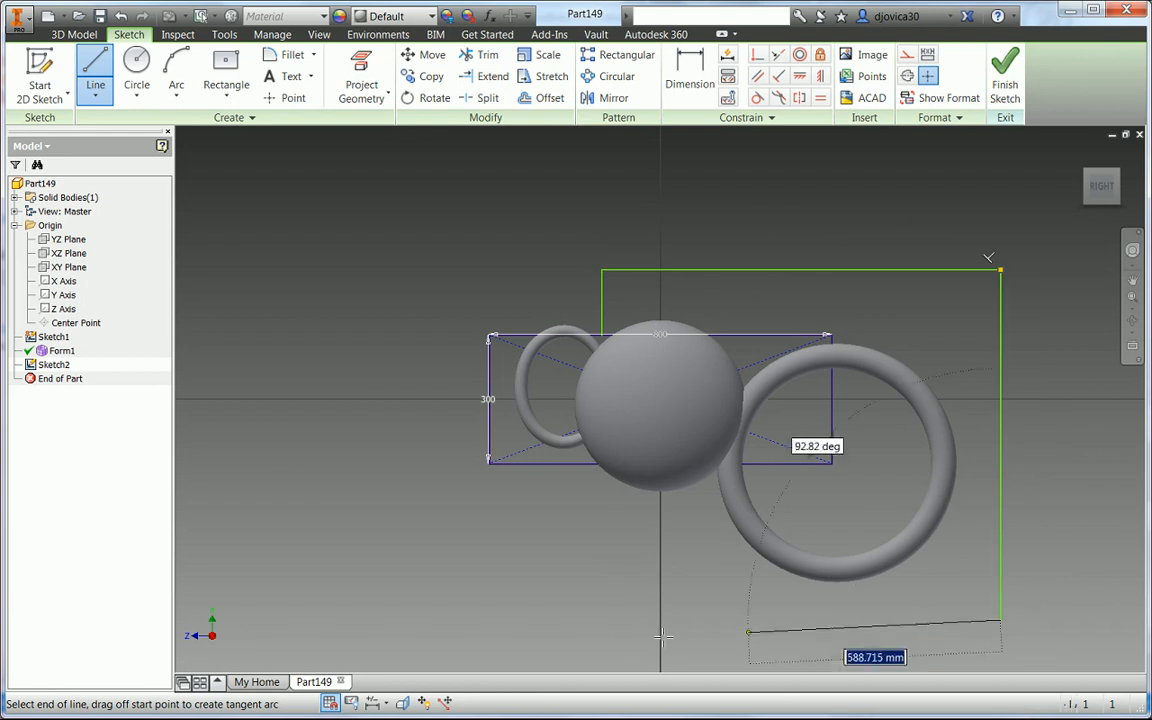
left_click(580, 621)
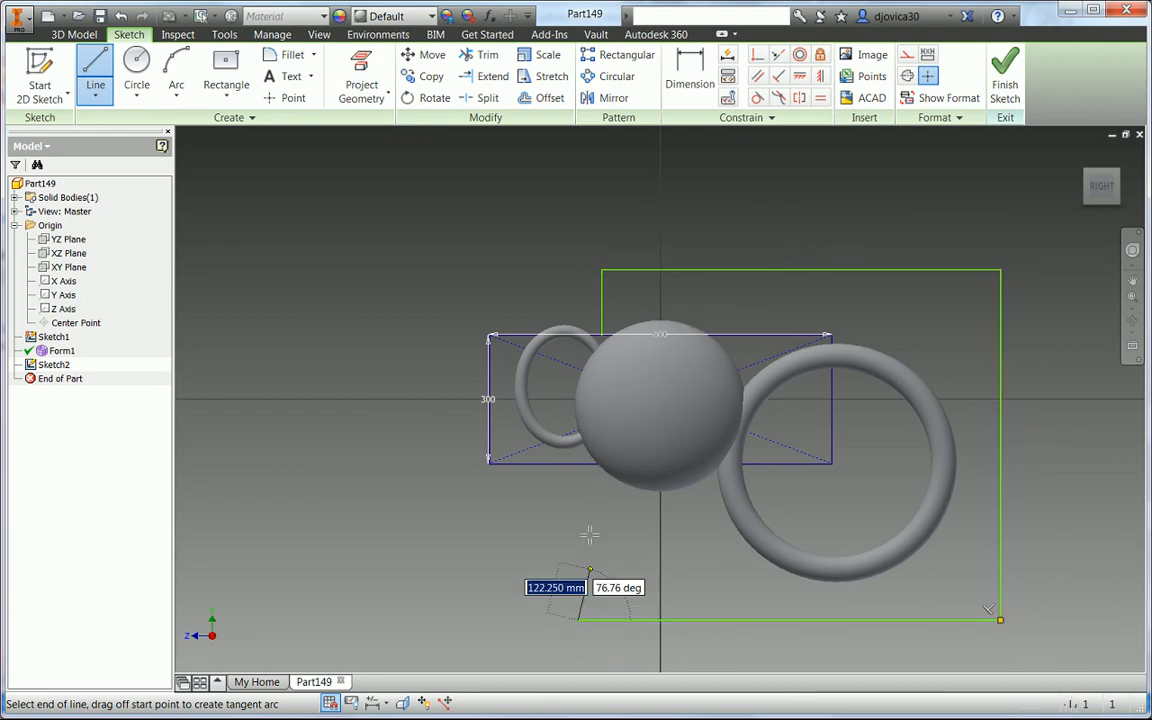
double_click(578, 464)
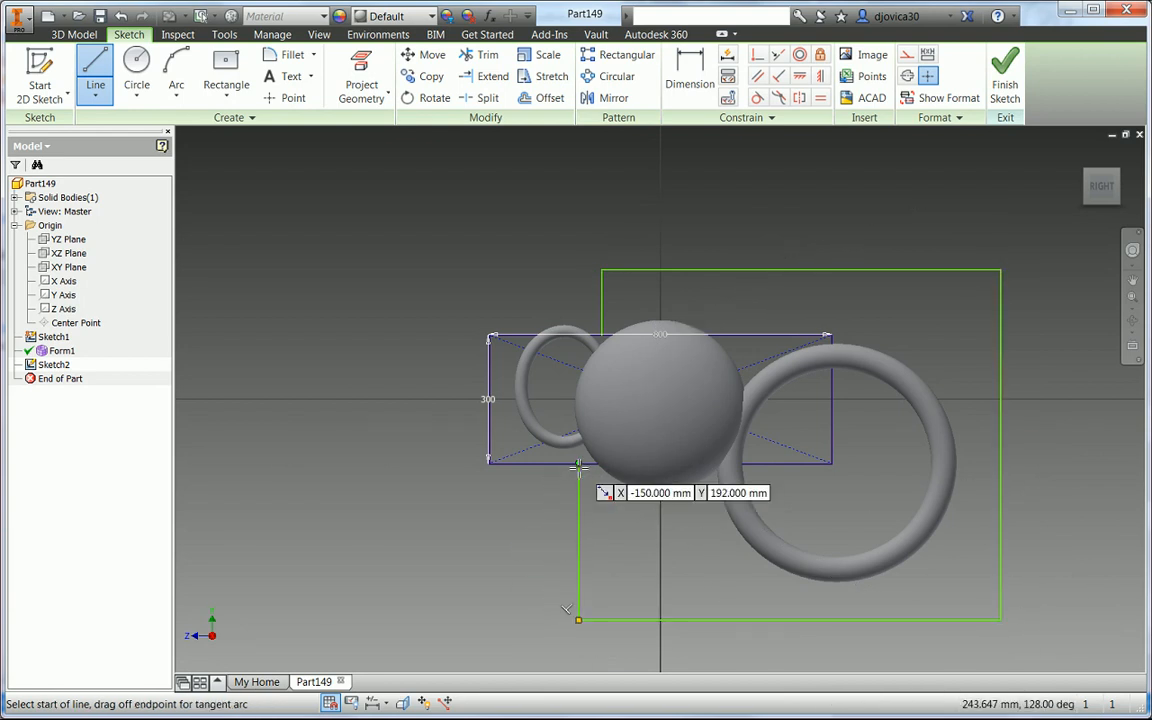
right_click(578, 466)
left_click(578, 511)
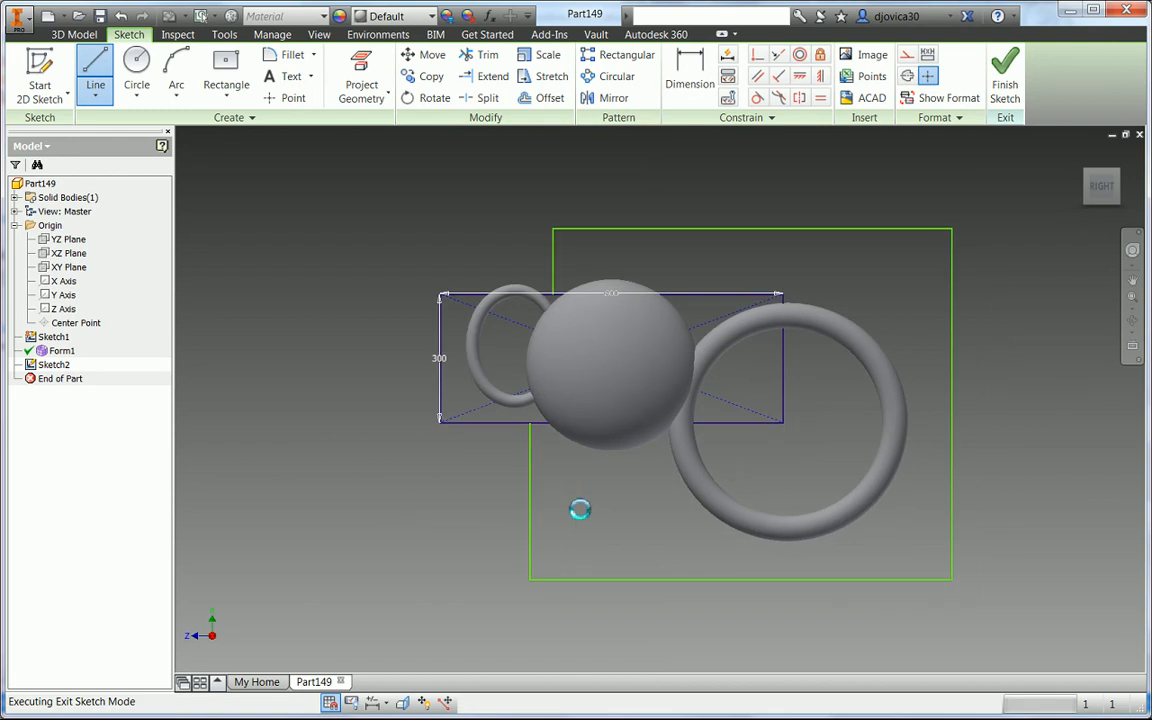
- Cut-extrude the closed outline profile through all with the Extrude tool
key("e")
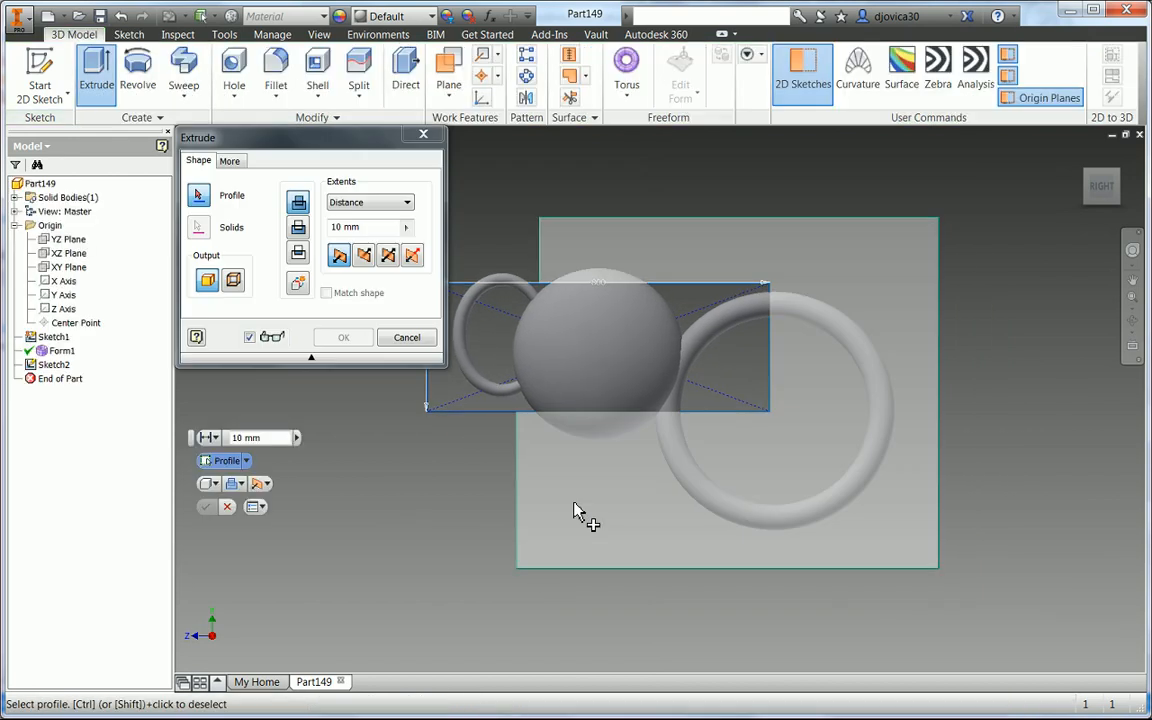
left_click(363, 255)
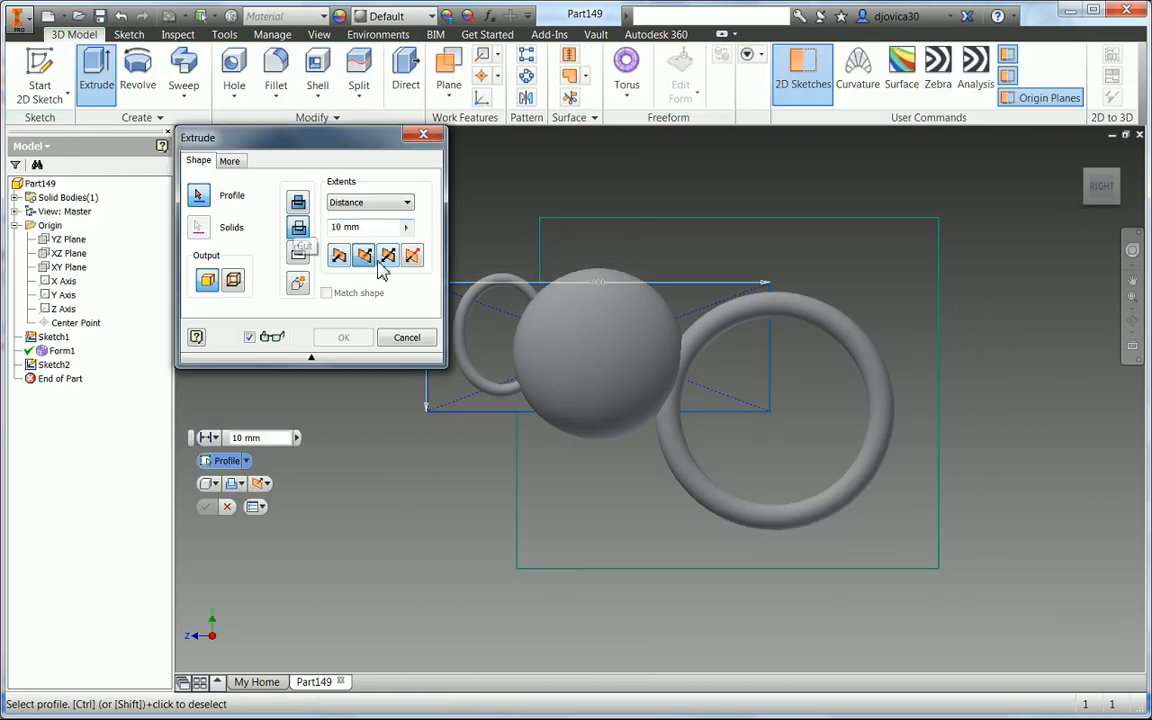
left_click(407, 204)
left_click(358, 264)
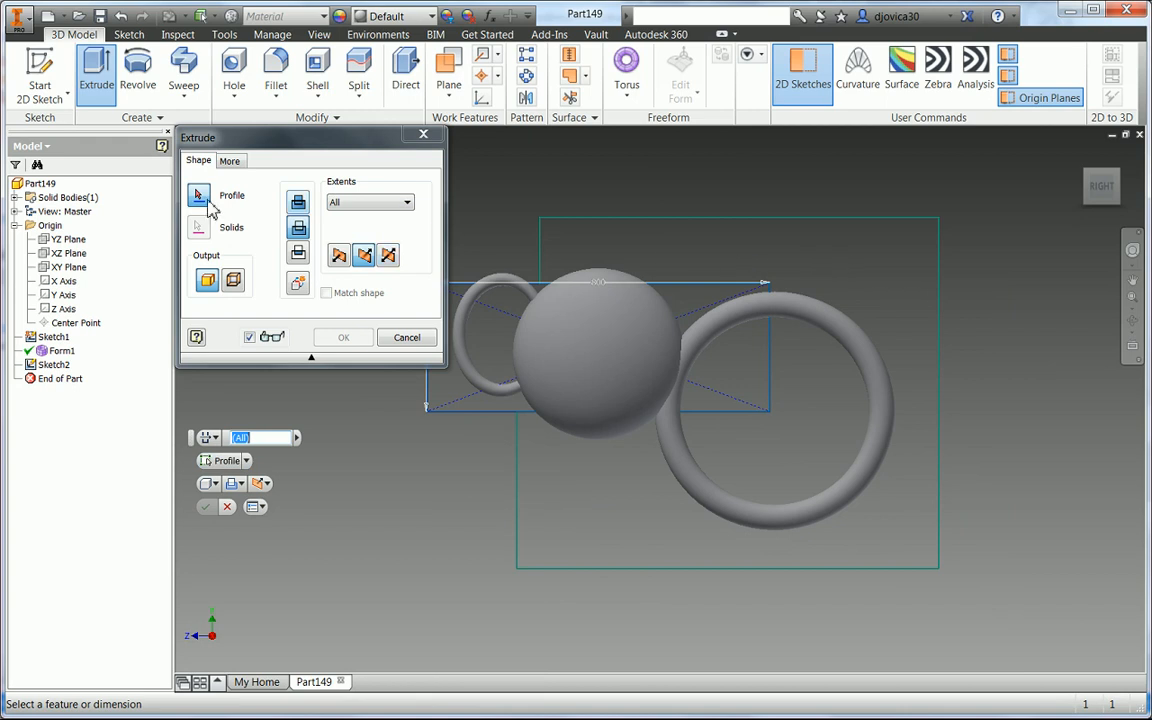
left_click(800, 483)
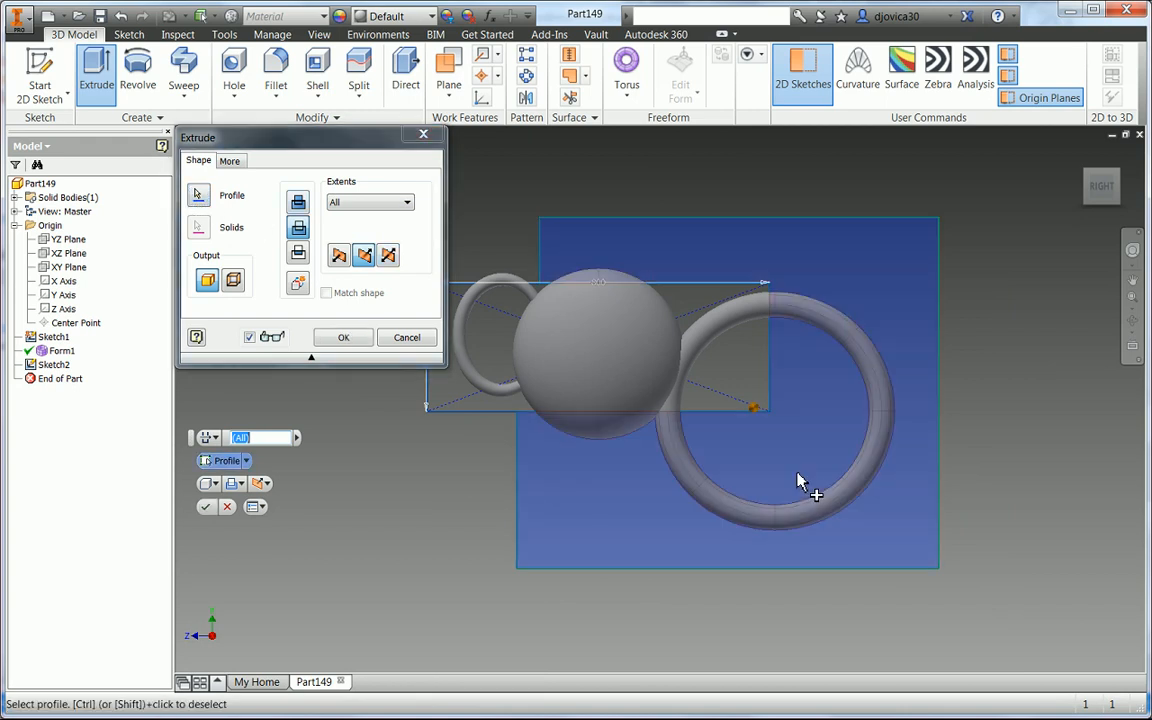
left_click(340, 338)
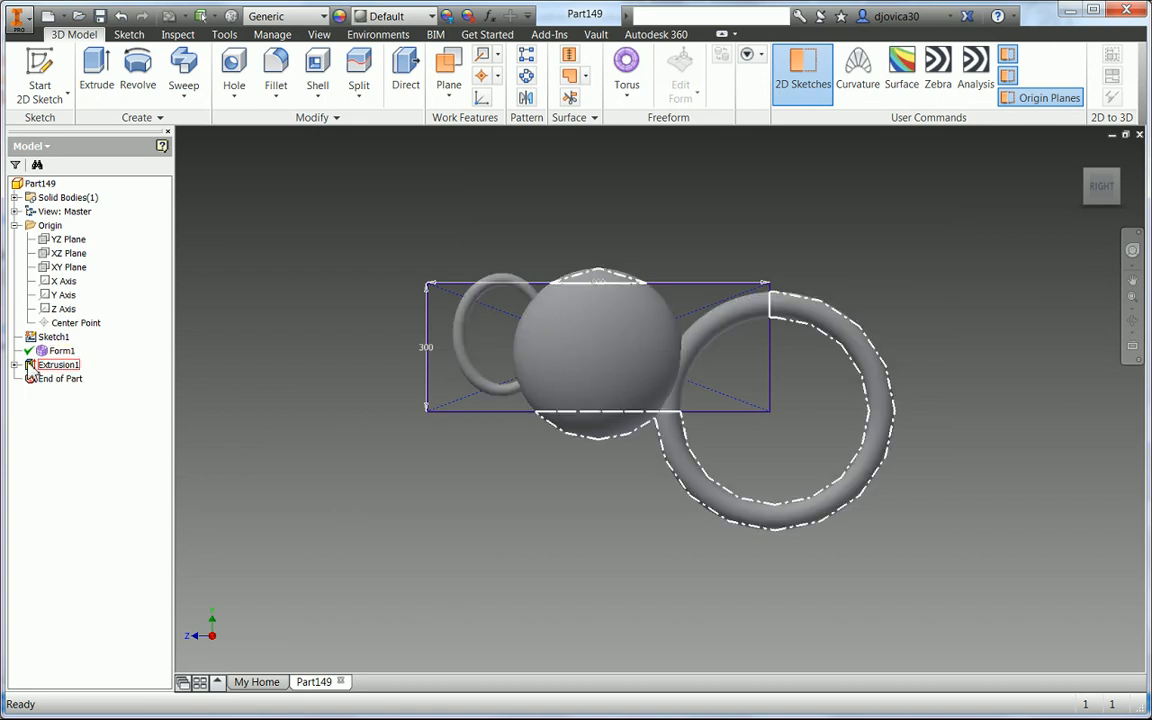
- Edit the extrusion so the cut runs symmetrically in both directions
left_click(31, 367)
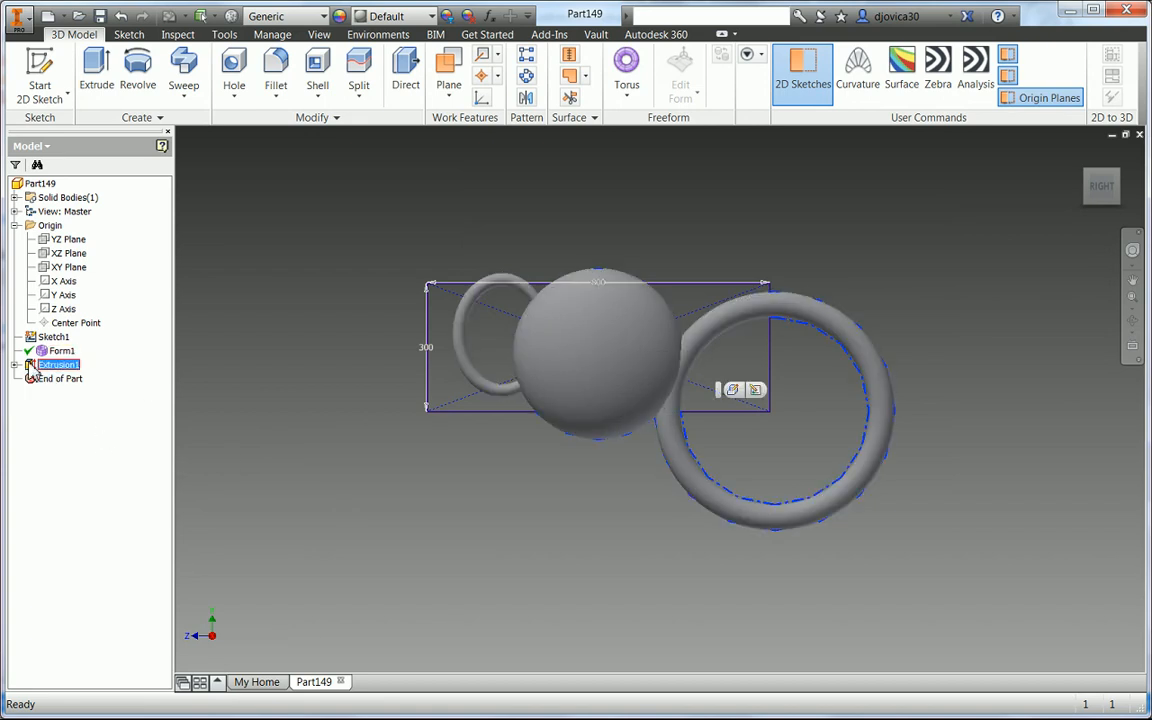
left_click(733, 390)
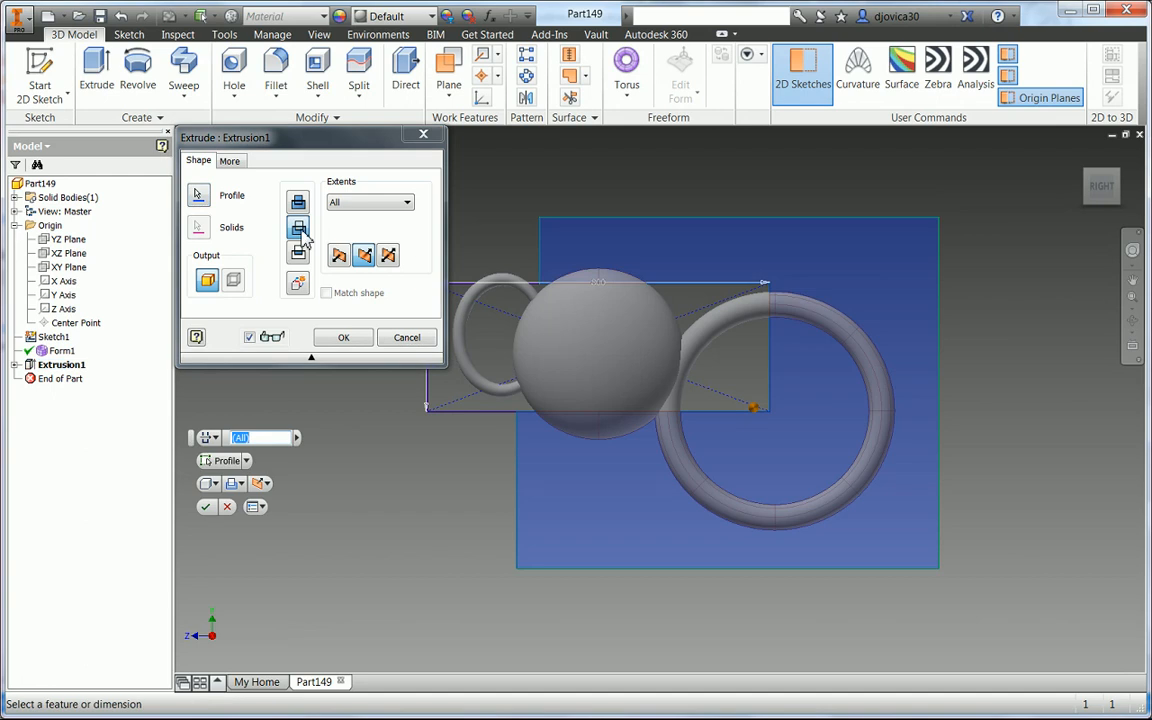
left_click(390, 256)
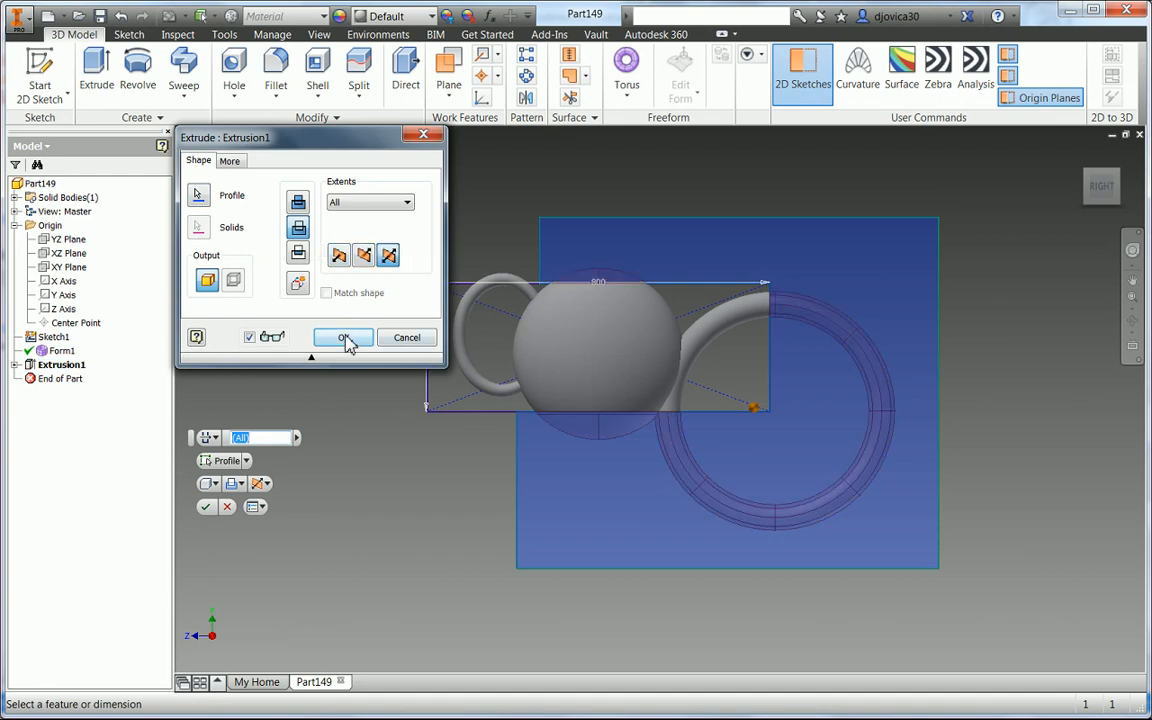
left_click(345, 342)
- Start a fillet on the spout's open end edges with radius 1 and the smooth (G2) fillet type
key("F4")
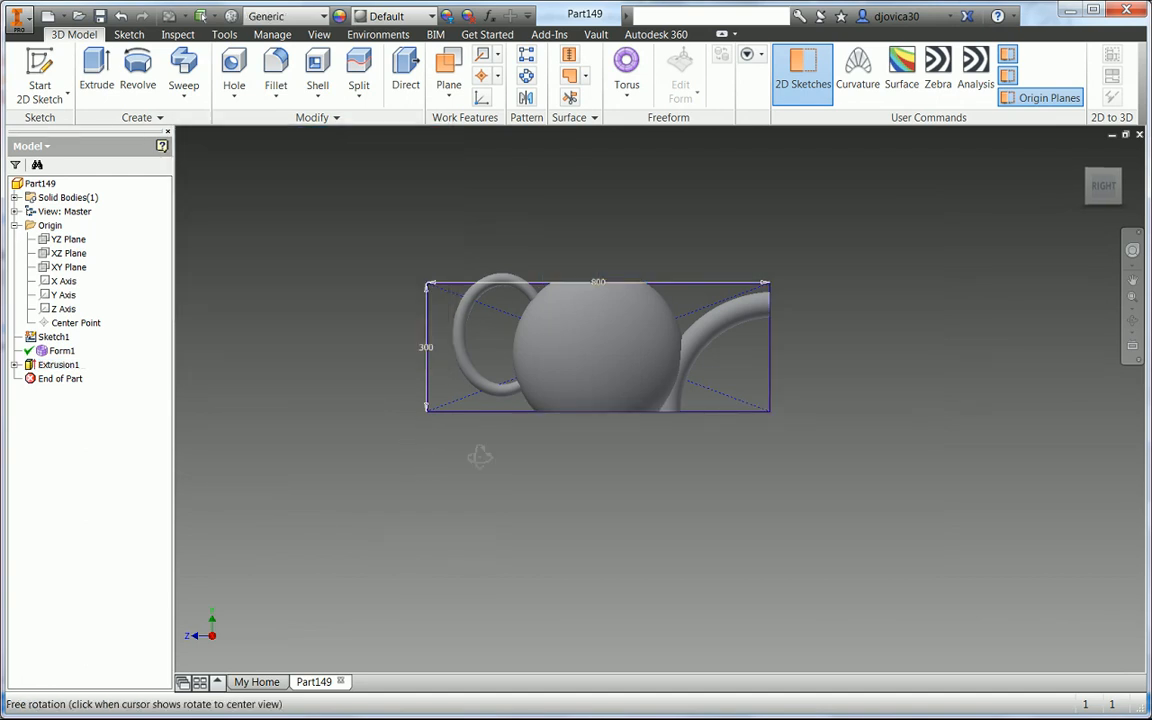
left_click_drag(478, 455, 333, 472)
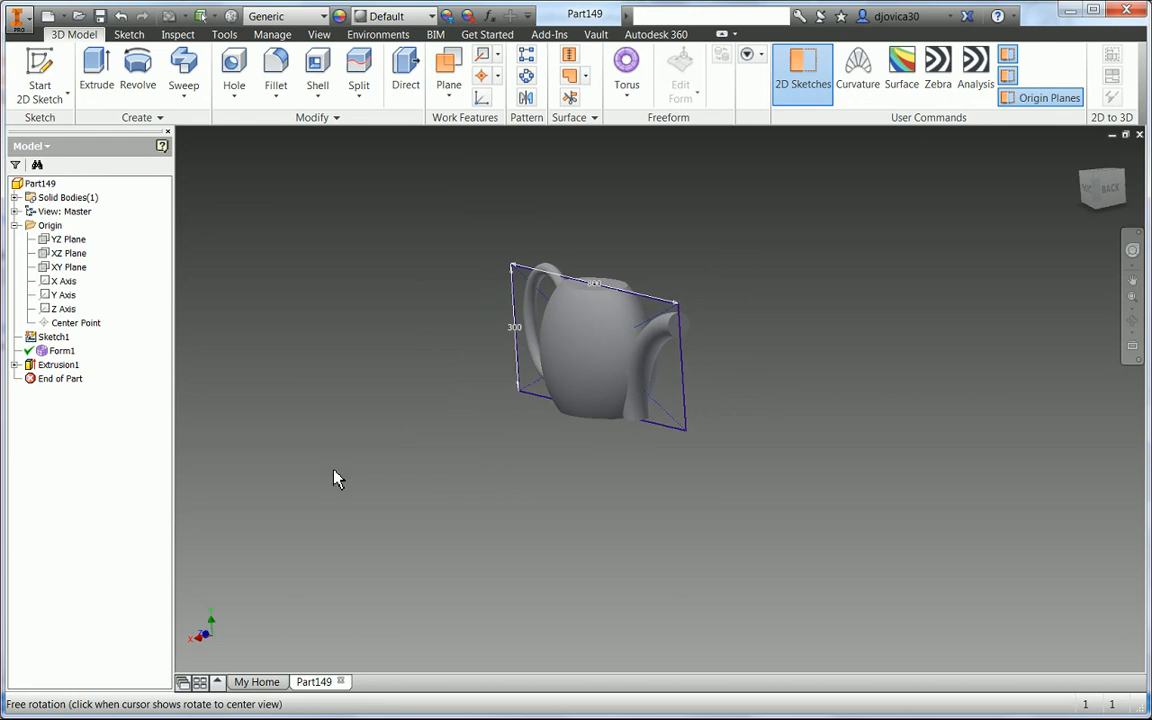
scroll(670, 342, "down", 4)
right_click(797, 418)
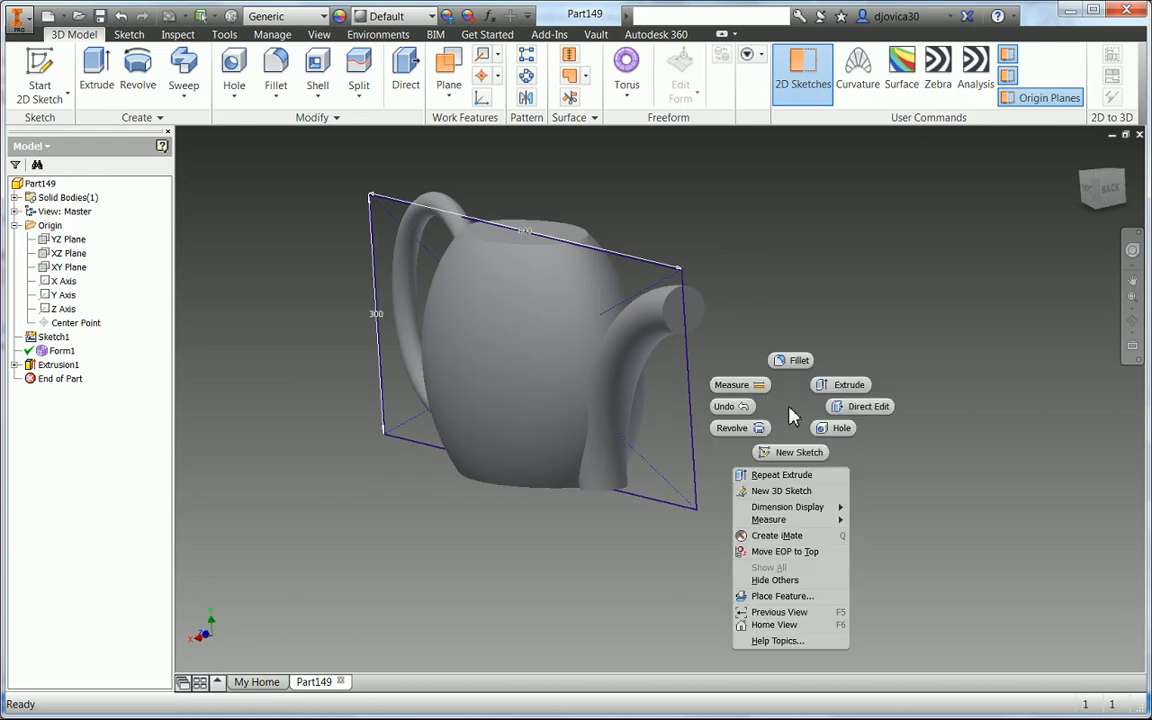
left_click(797, 358)
scroll(681, 306, "down", 3)
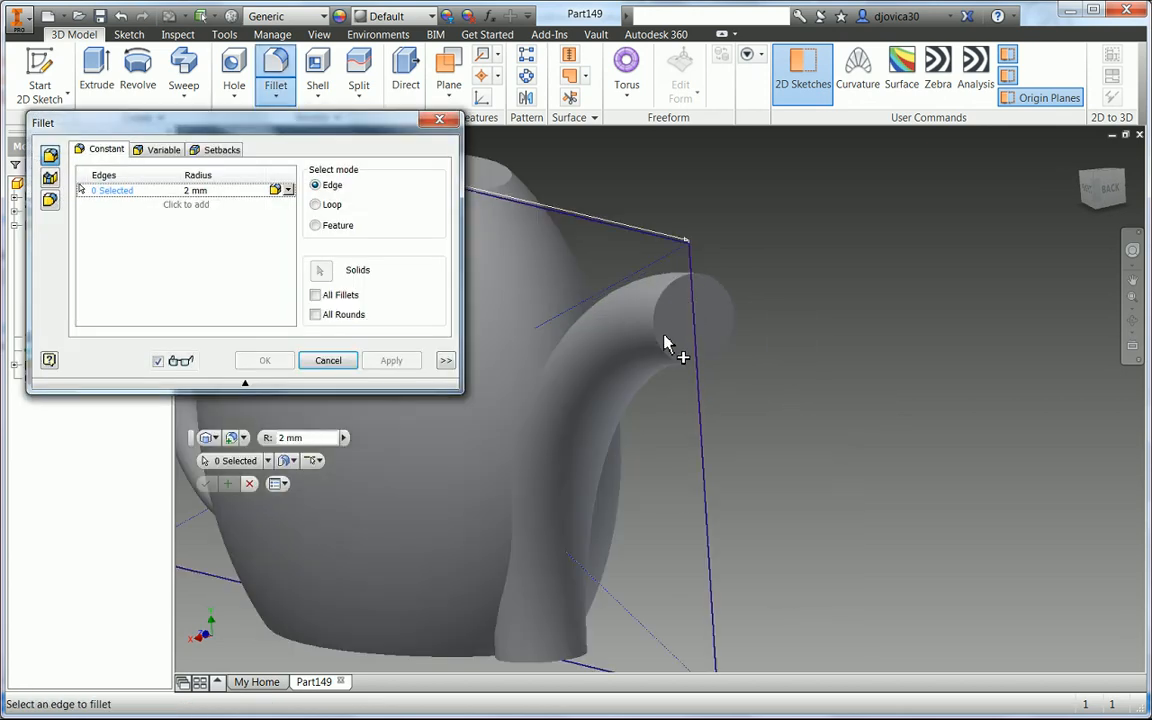
left_click(658, 345)
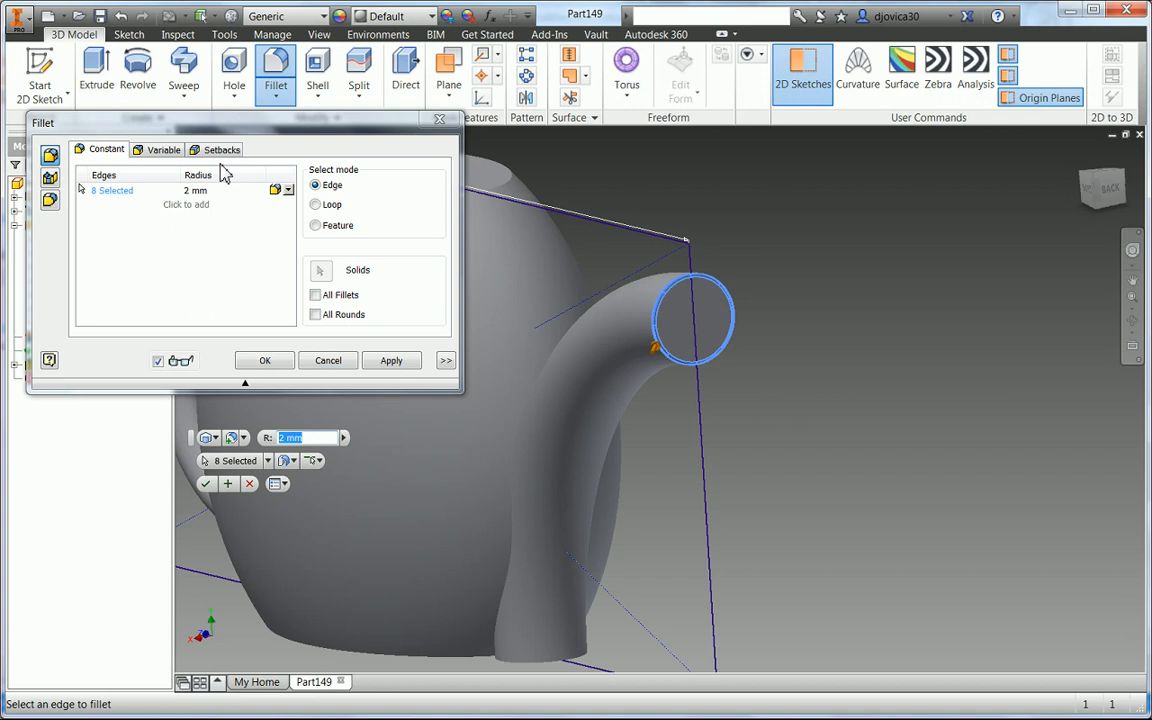
left_click(230, 192)
type("1")
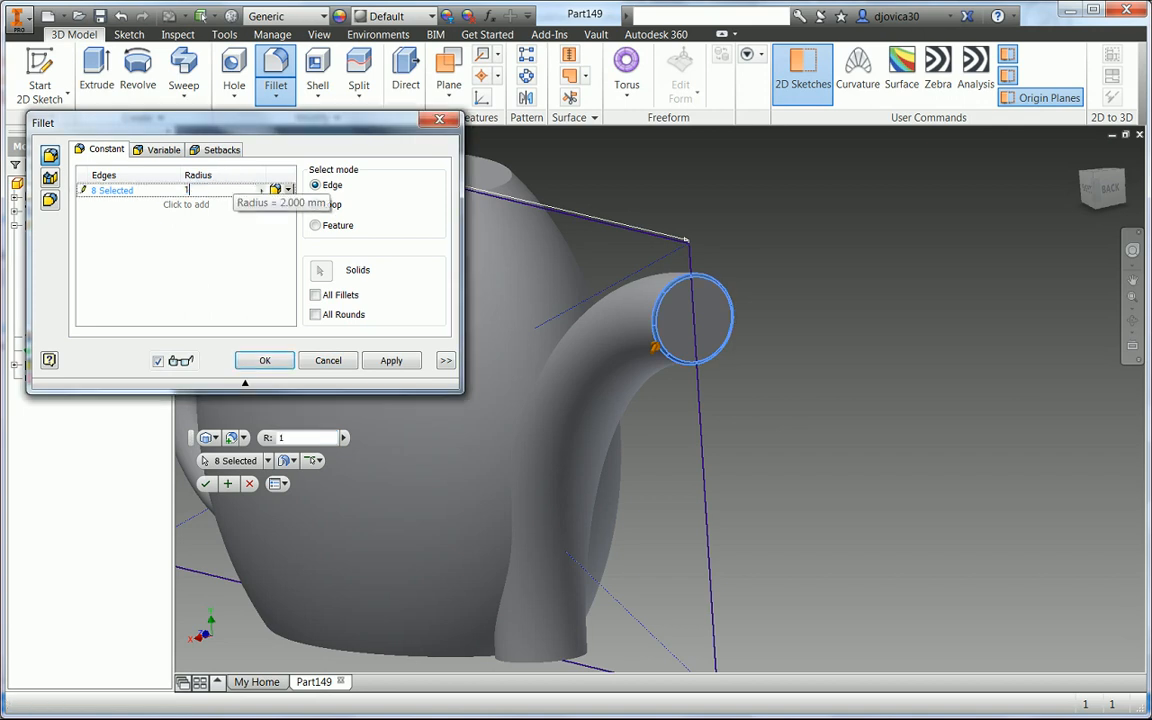
left_click(287, 190)
left_click(284, 217)
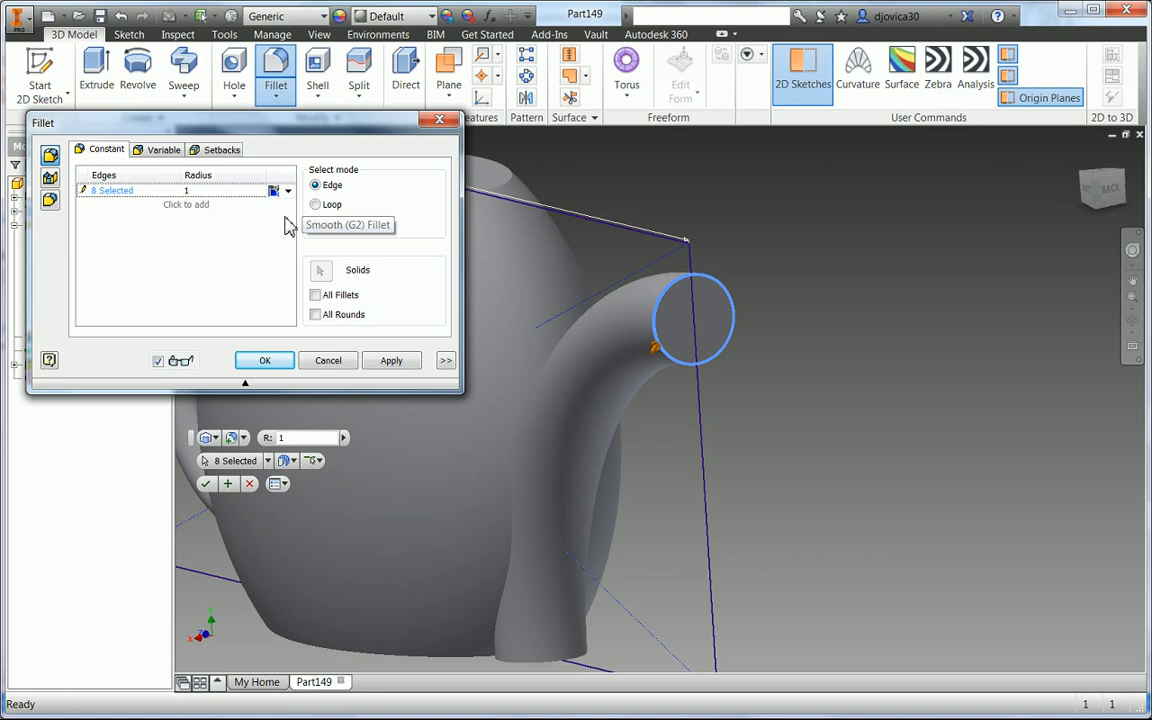
- Add the spout base, body bottom and handle junction edges to the fillet and apply it
middle_click_drag(656, 514, 836, 468)
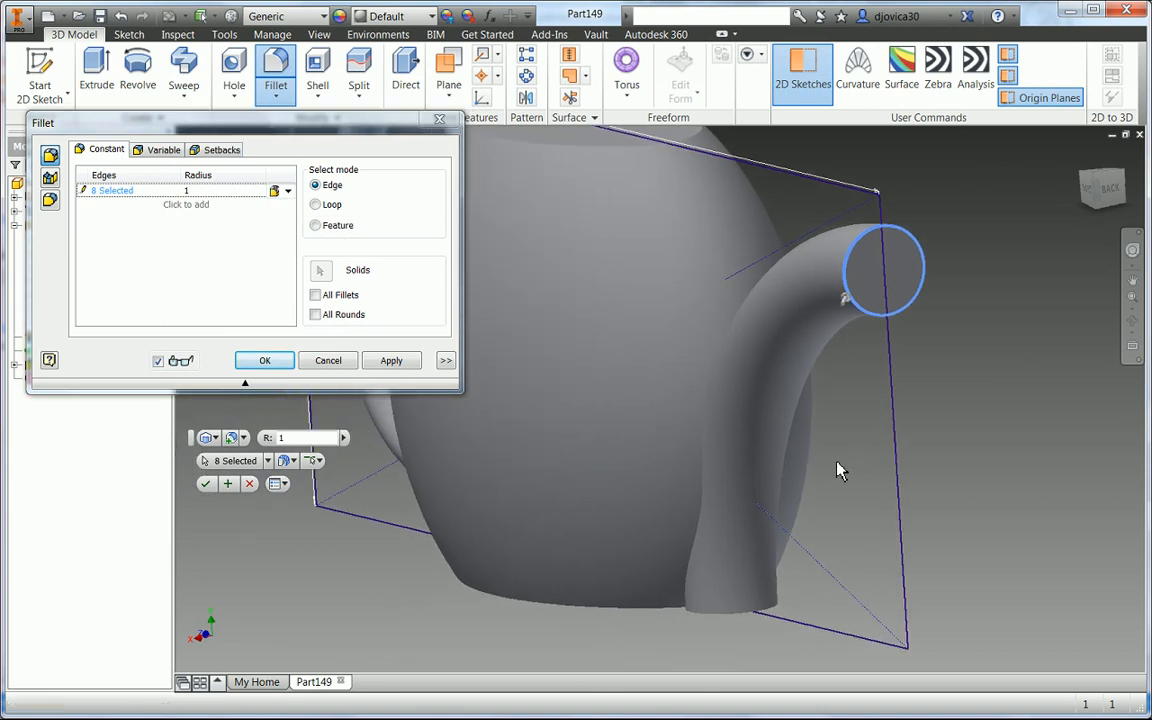
left_click(112, 190)
left_click(705, 492)
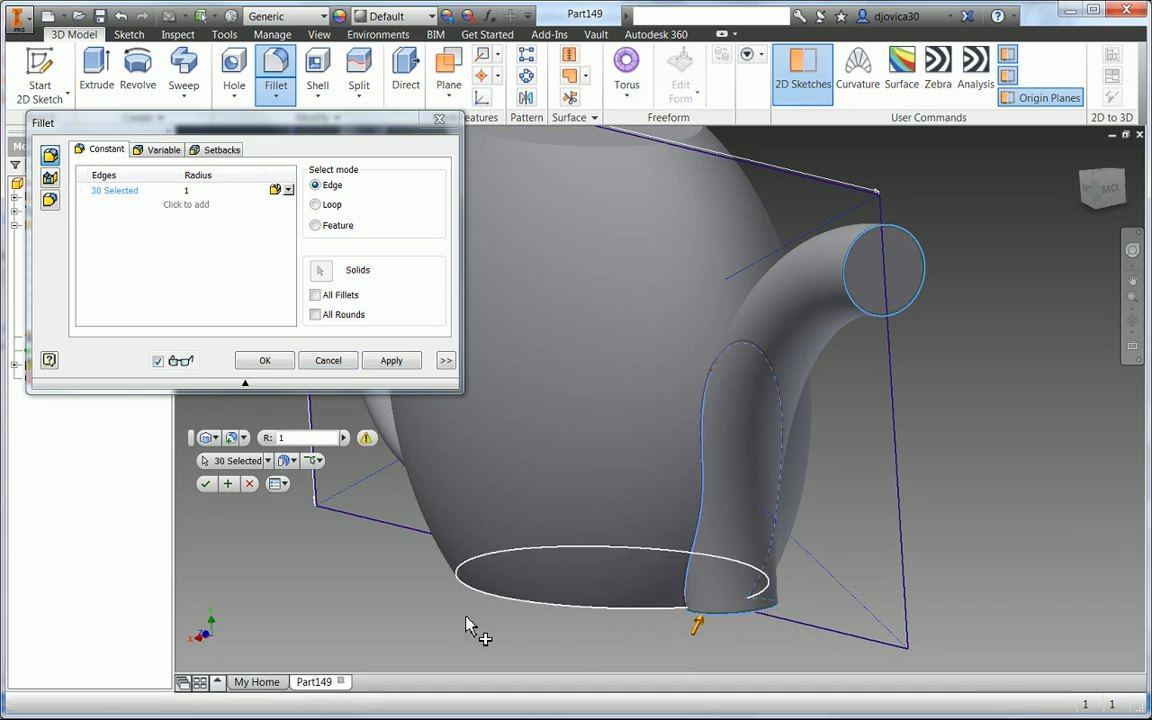
middle_click_drag(672, 620, 1022, 626)
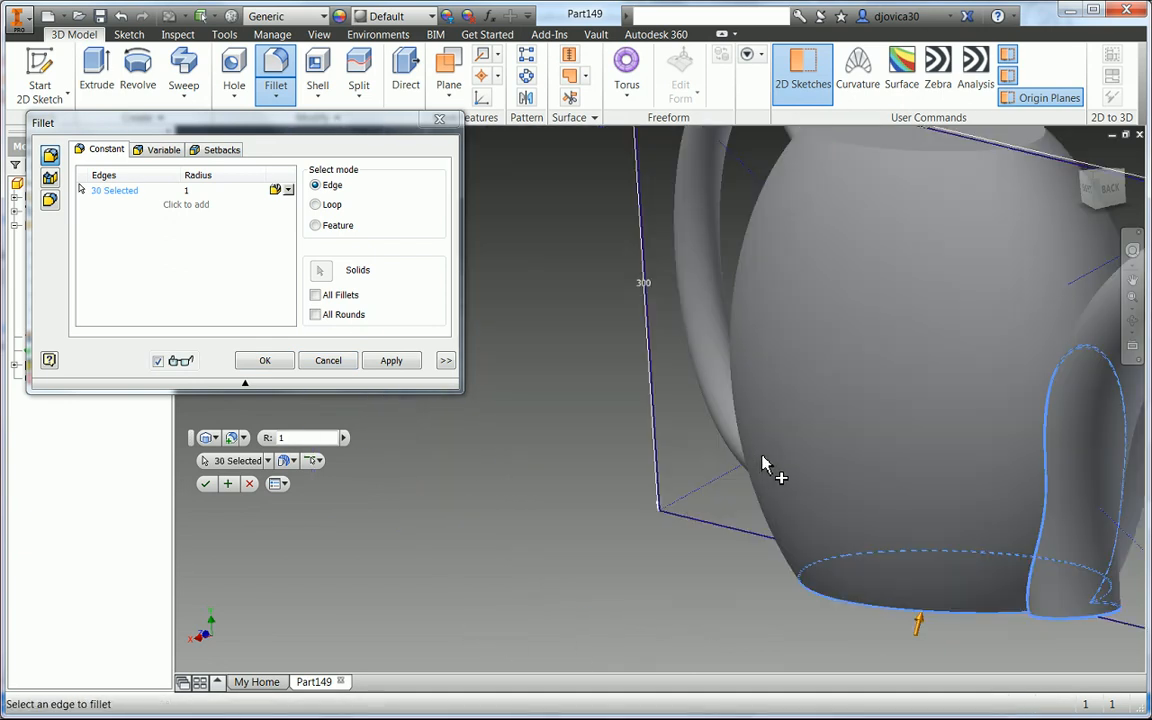
middle_click_drag(758, 476, 693, 443, "shift")
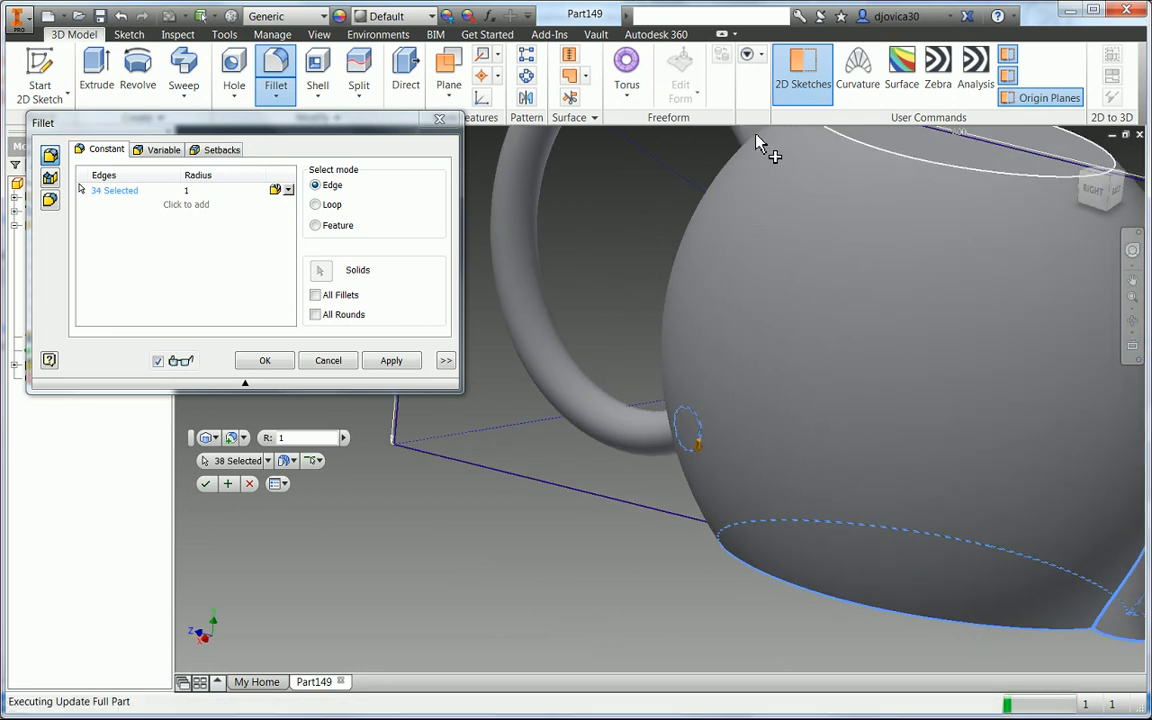
left_click(373, 433)
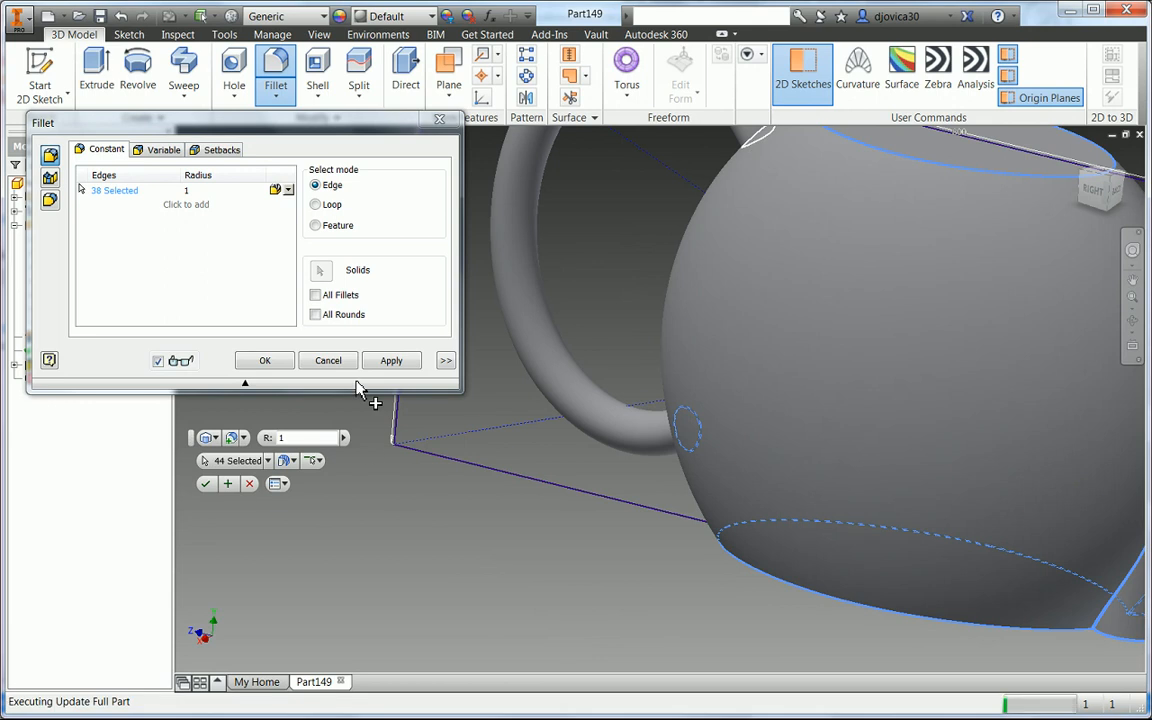
left_click(276, 364)
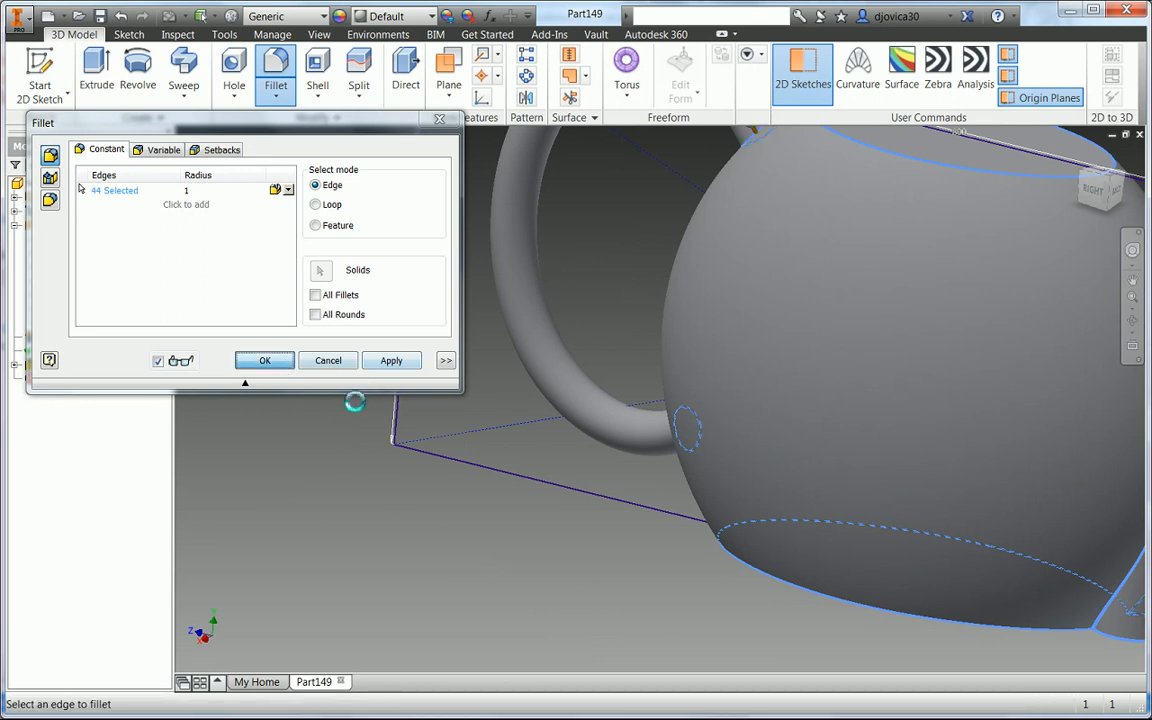
- Shell the body 1 mm thick, removing the top opening face
left_click(318, 72)
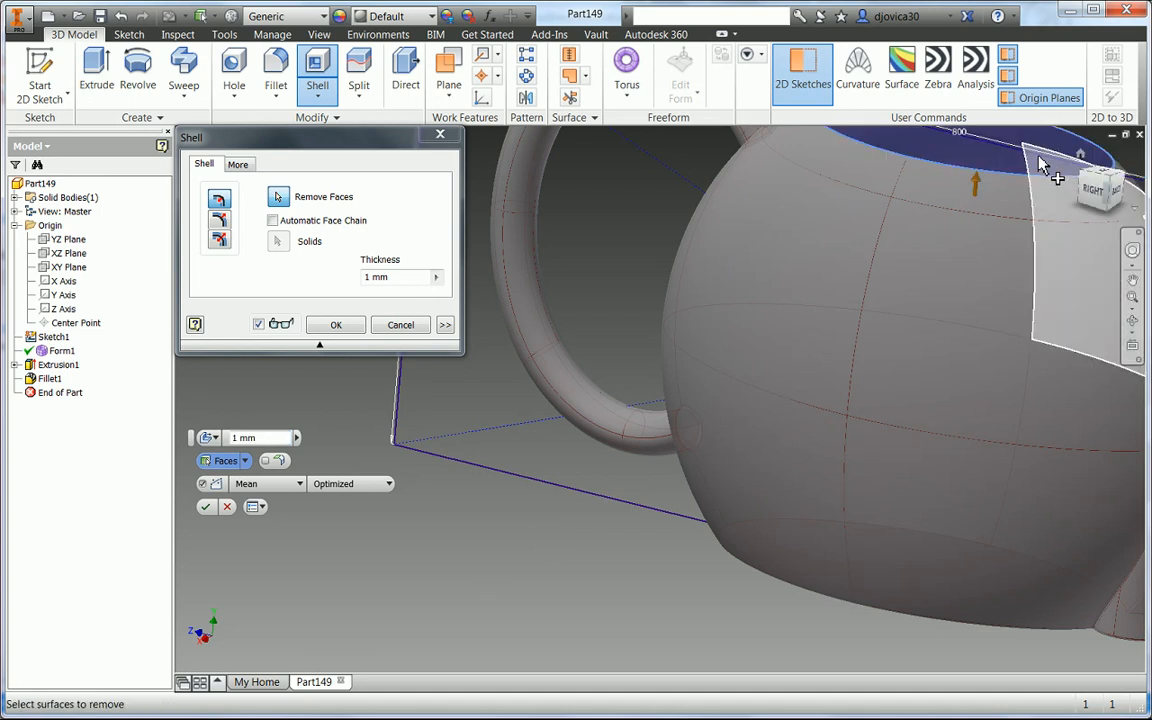
middle_click_drag(656, 458, 232, 437, "shift")
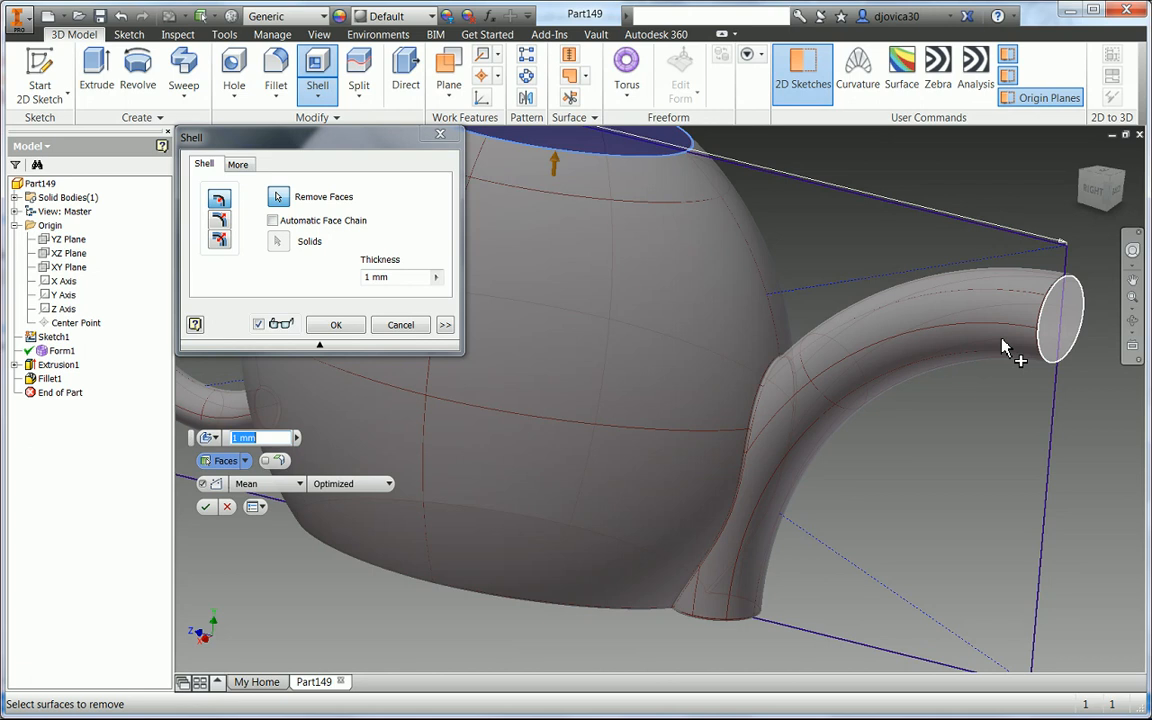
left_click(333, 326)
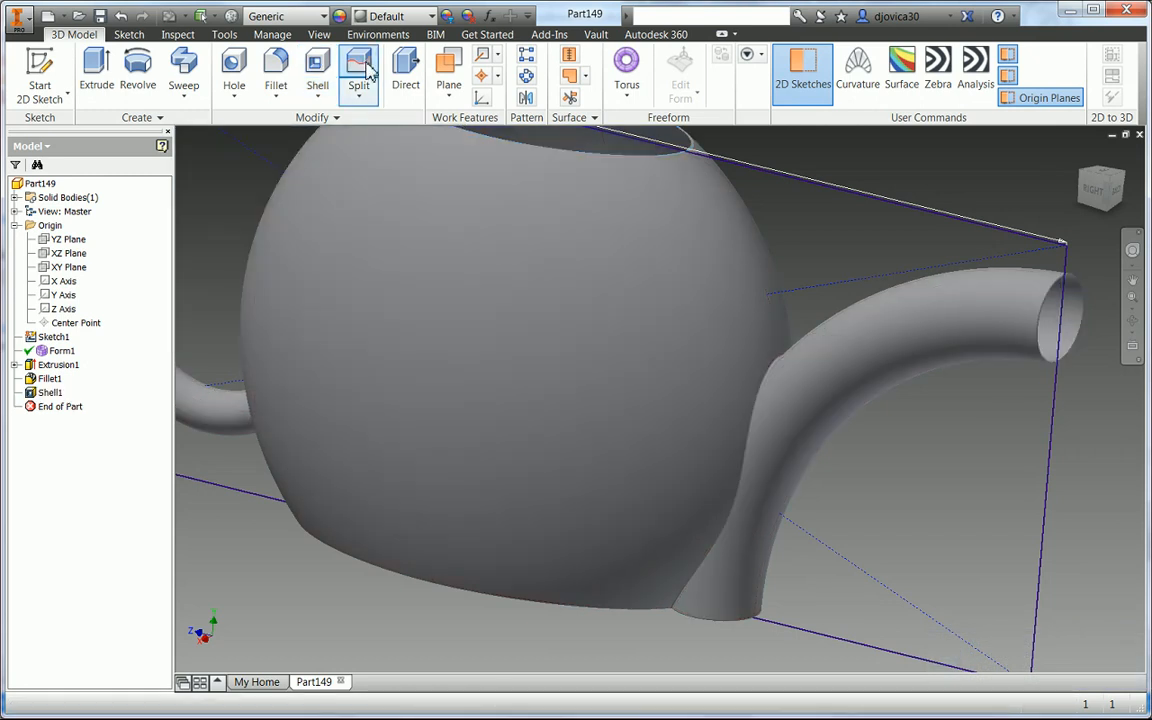
- Split the solid into two bodies using the YZ Plane as the split tool
left_click(362, 72)
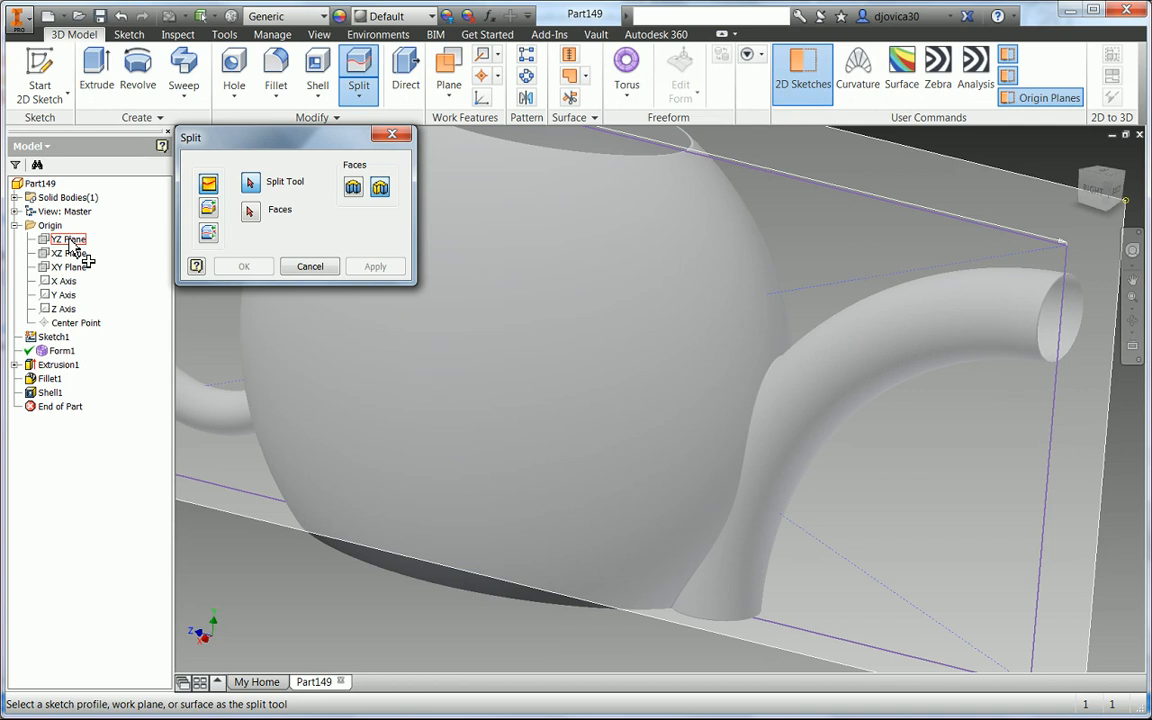
left_click(70, 239)
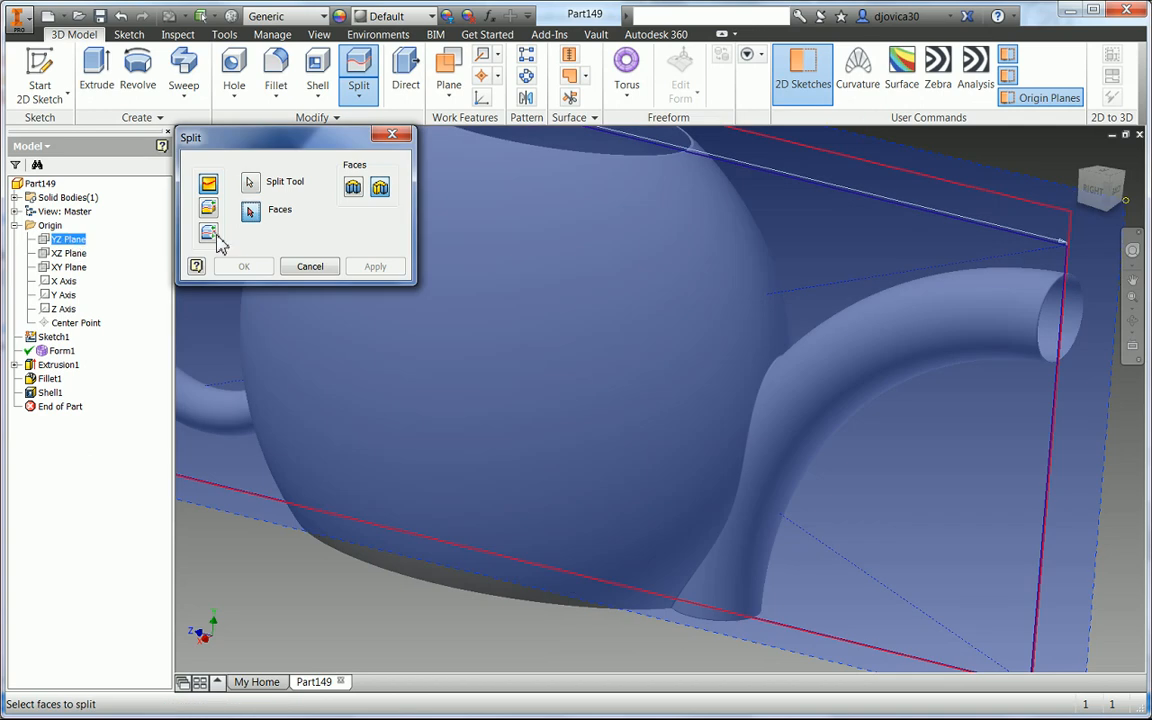
left_click(210, 238)
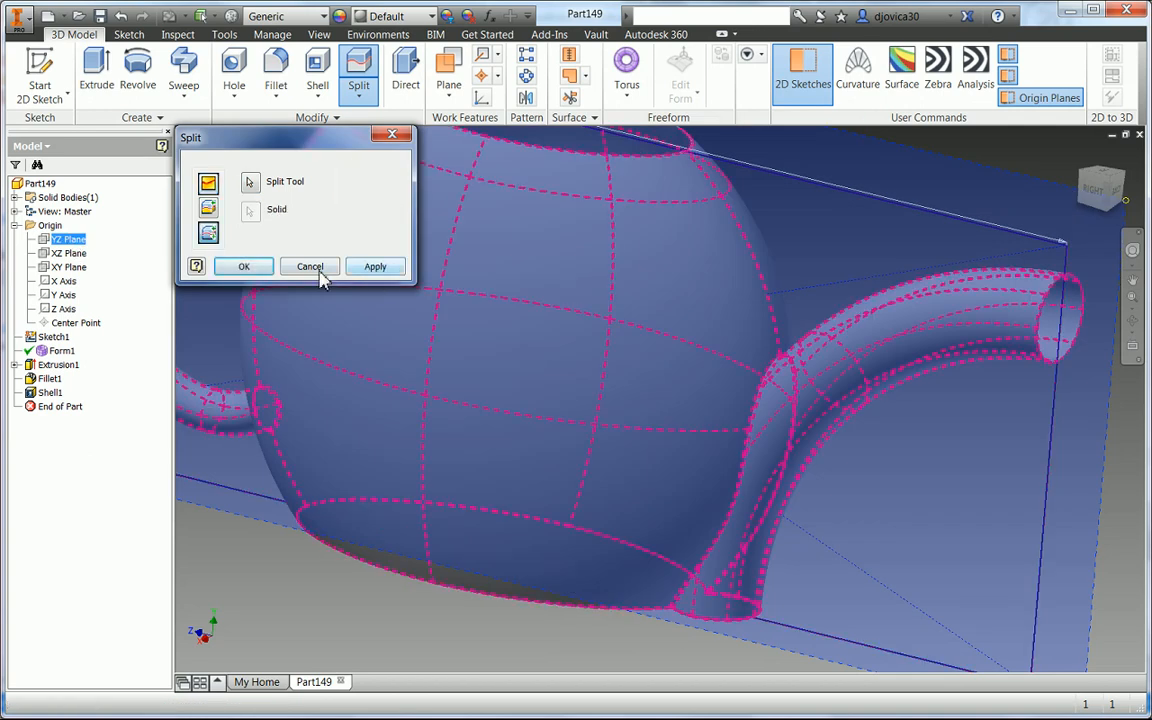
left_click(250, 266)
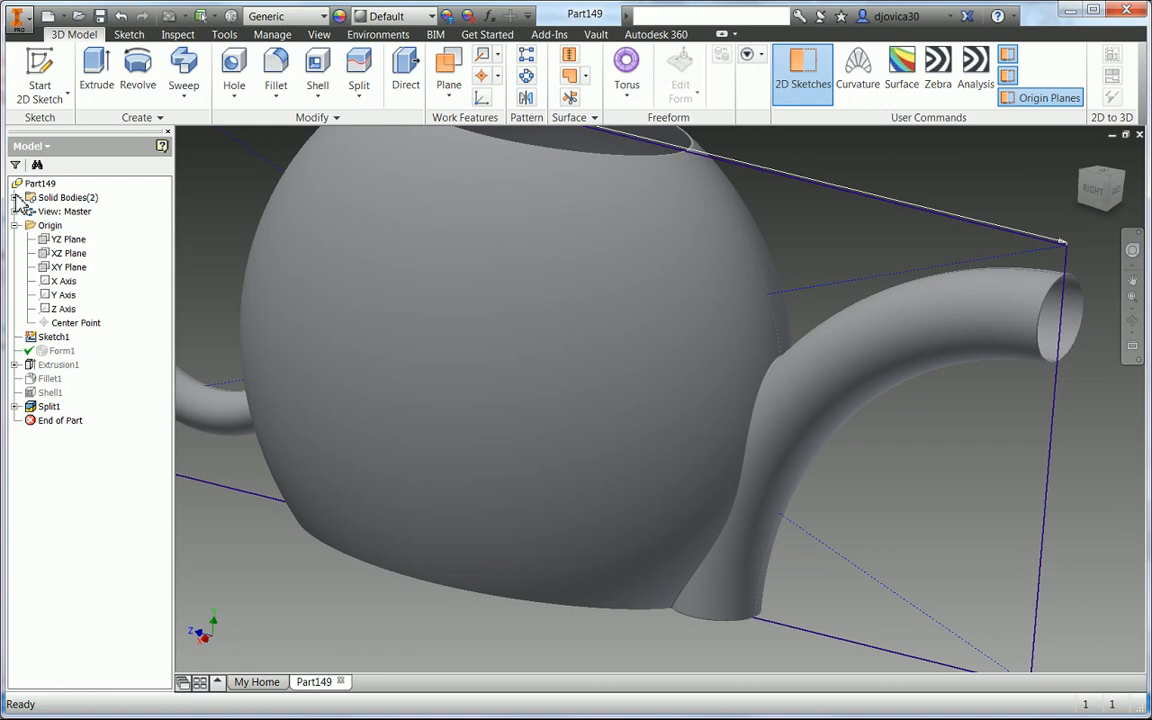
- Hide the Solid2 body and turn off 2D sketch visibility to view the cut half
left_click(16, 197)
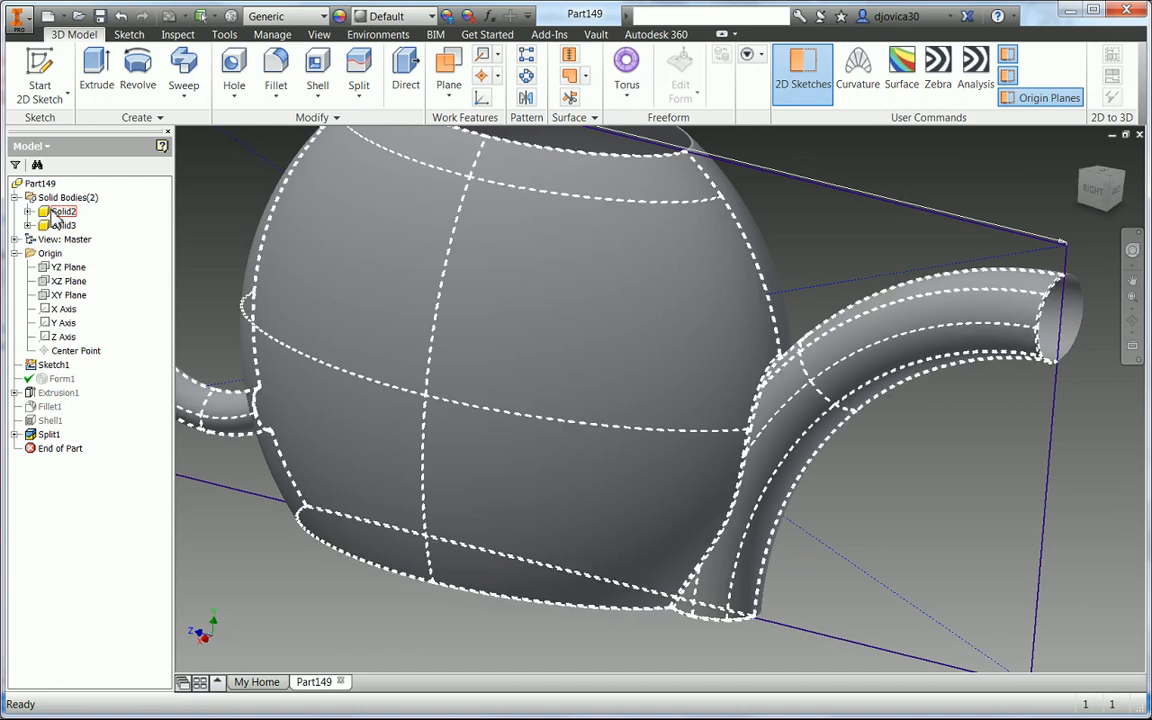
left_click(57, 212)
right_click(57, 212)
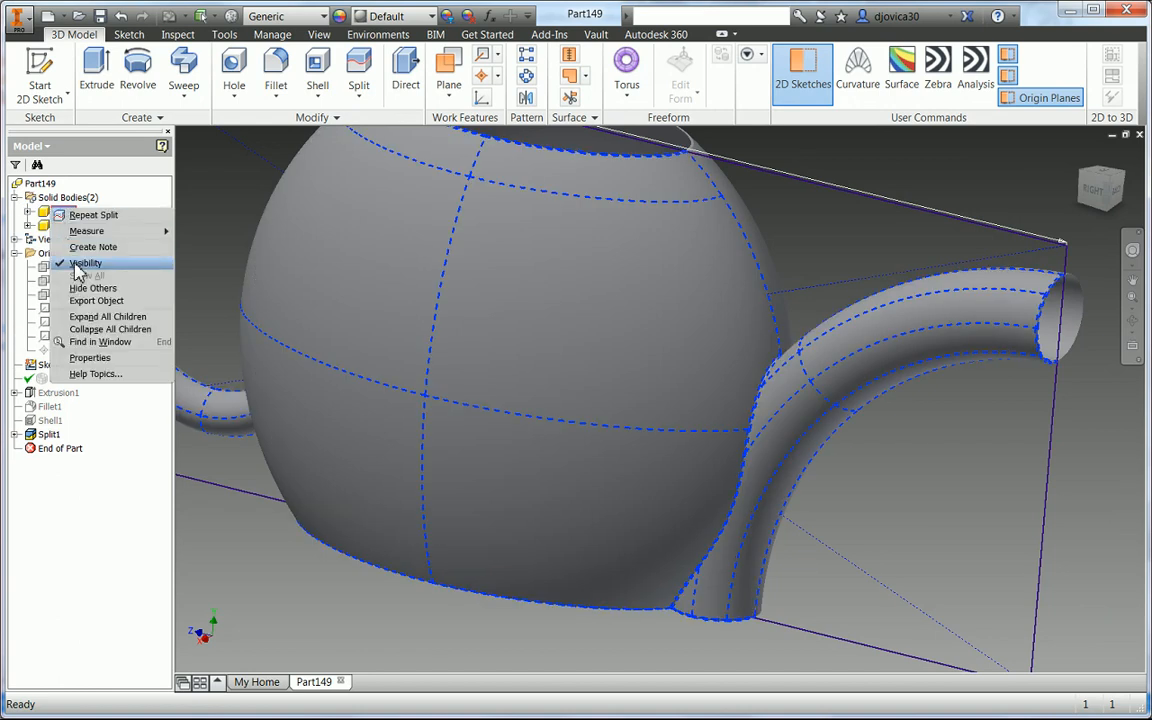
left_click(75, 258)
scroll(576, 507, "down", 3)
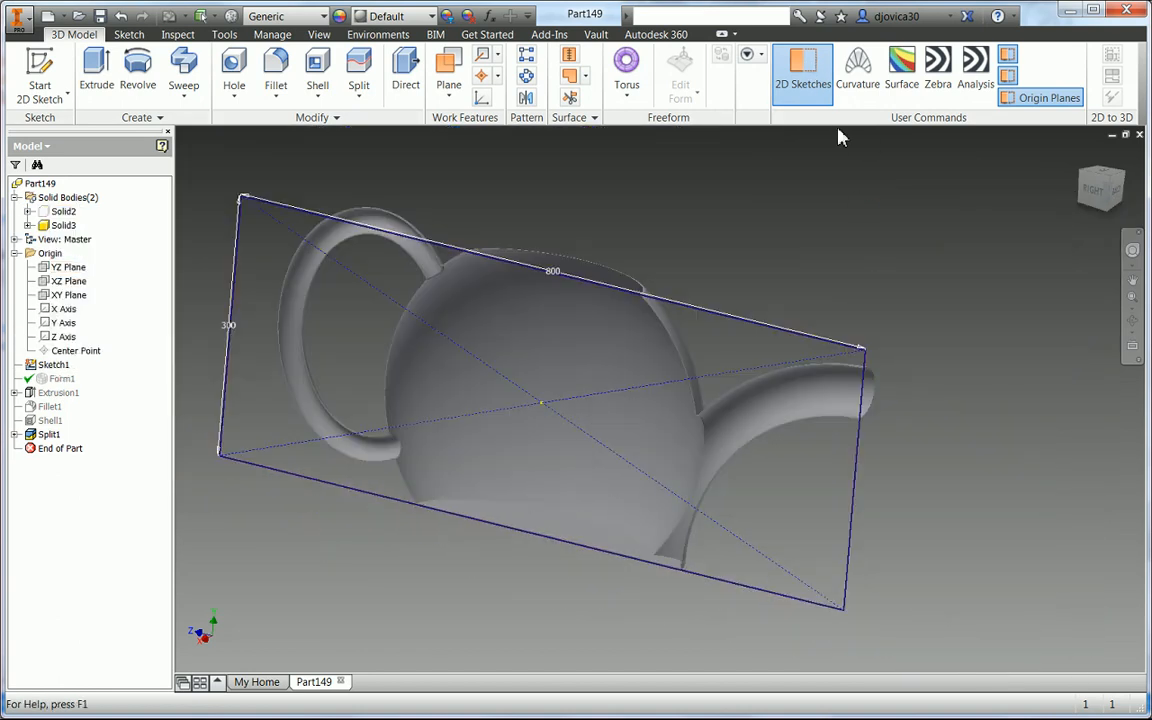
left_click(803, 70)
mouse_move(976, 440)
middle_mouse_down("shift")
mouse_move(853, 432)
mouse_move(818, 458)
mouse_move(865, 410)
mouse_move(967, 432)
mouse_move(967, 442)
mouse_move(960, 430)
middle_mouse_up("shift")
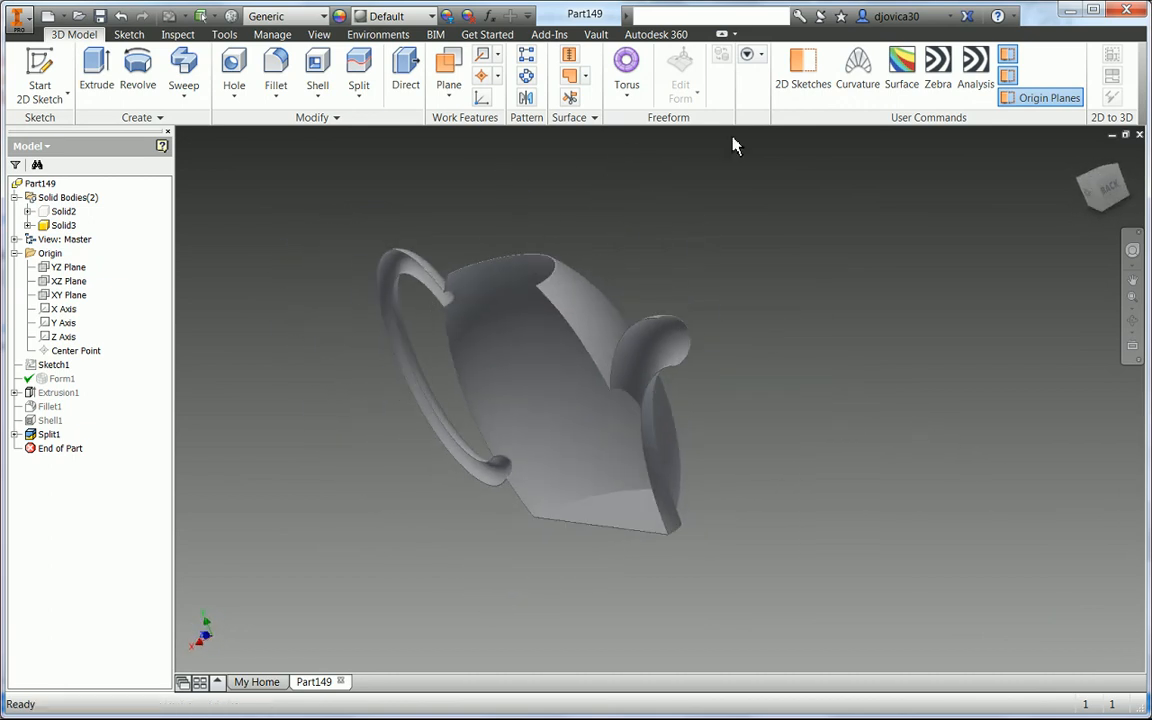
- Apply the Light Red appearance to the part
left_click(429, 20)
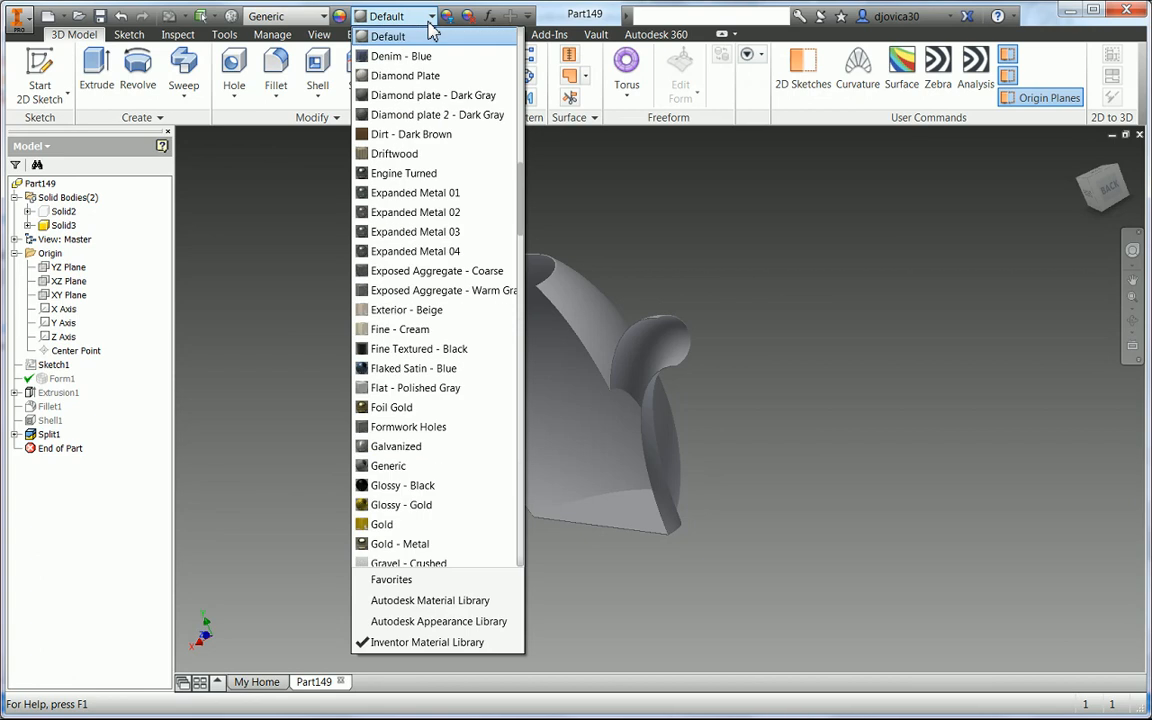
scroll(460, 440, "down", 2)
scroll(453, 445, "down", 4)
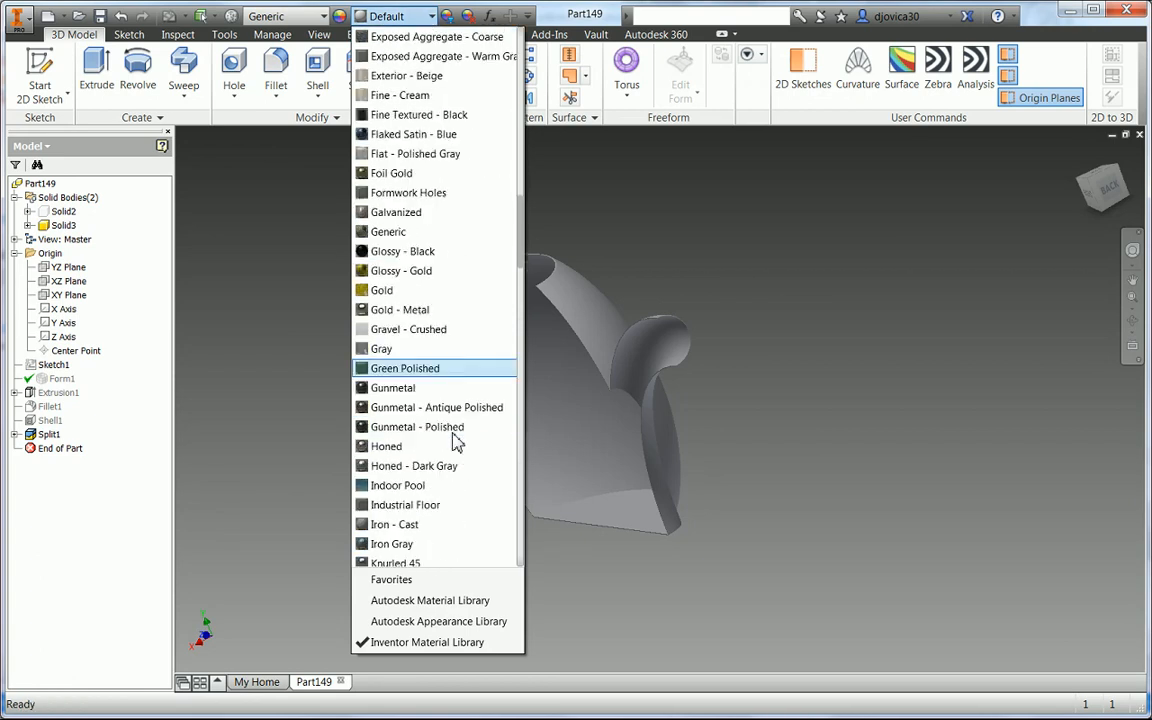
left_click(413, 545)
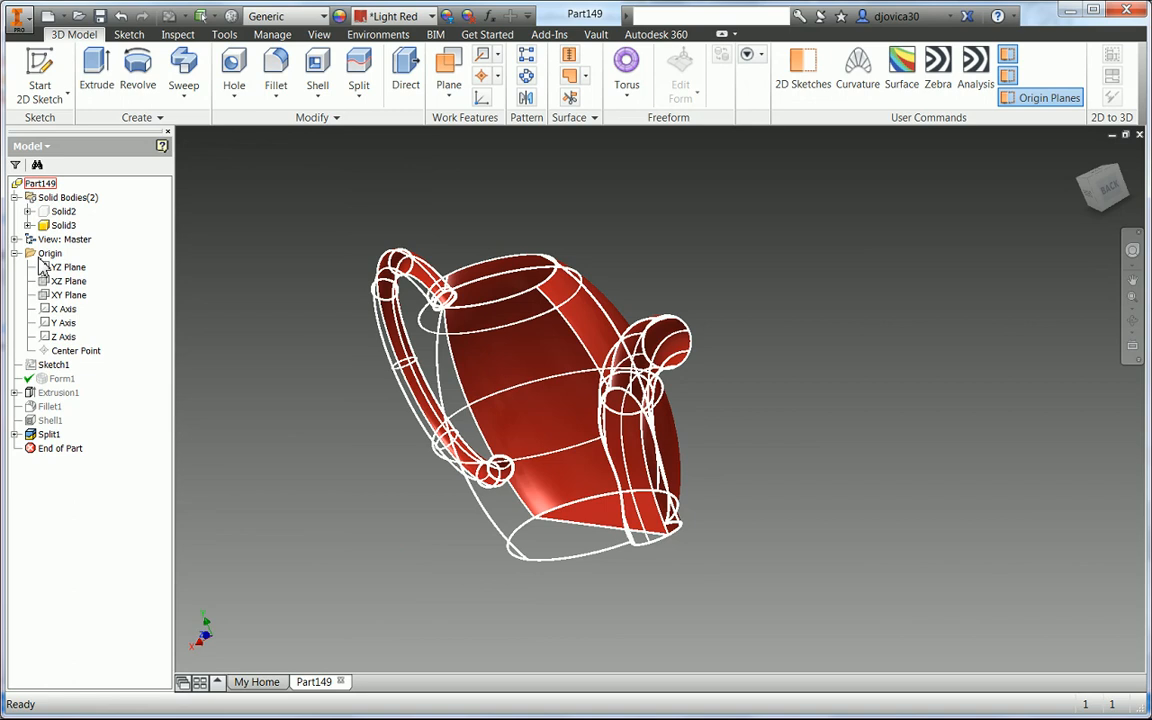
- Show the Solid2 body again so both halves of the part are visible
right_click(61, 211)
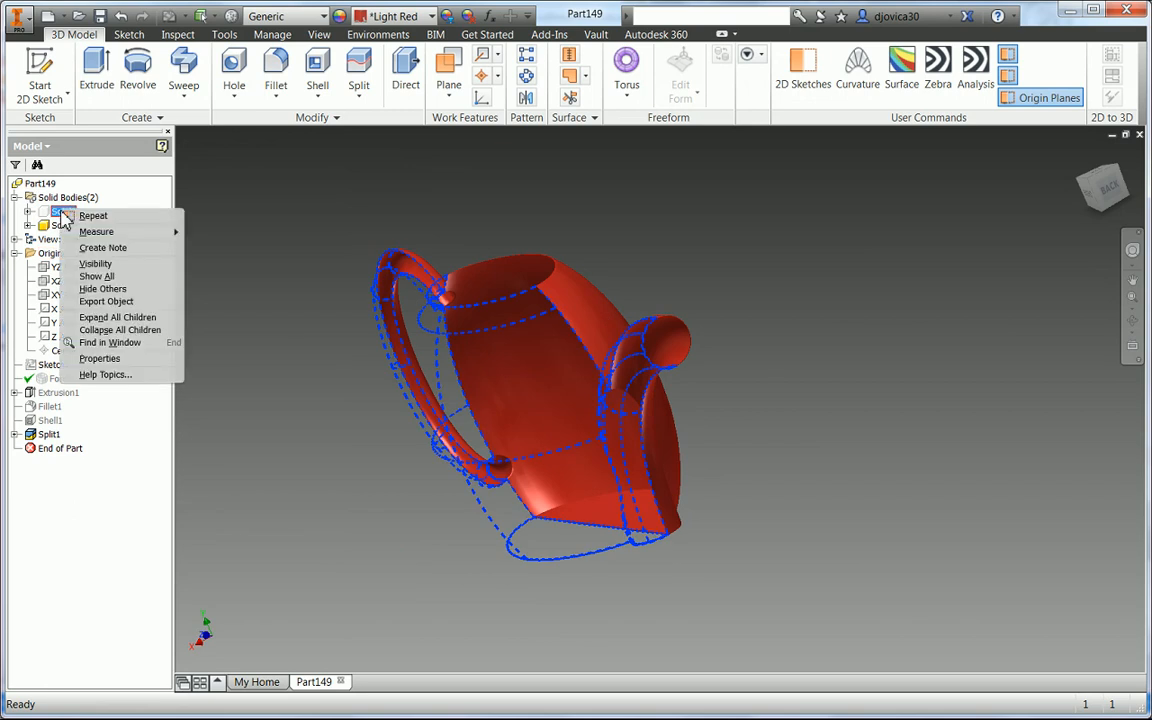
left_click(95, 265)
key("F4")
left_click_drag(406, 404, 474, 390)
key("Escape")
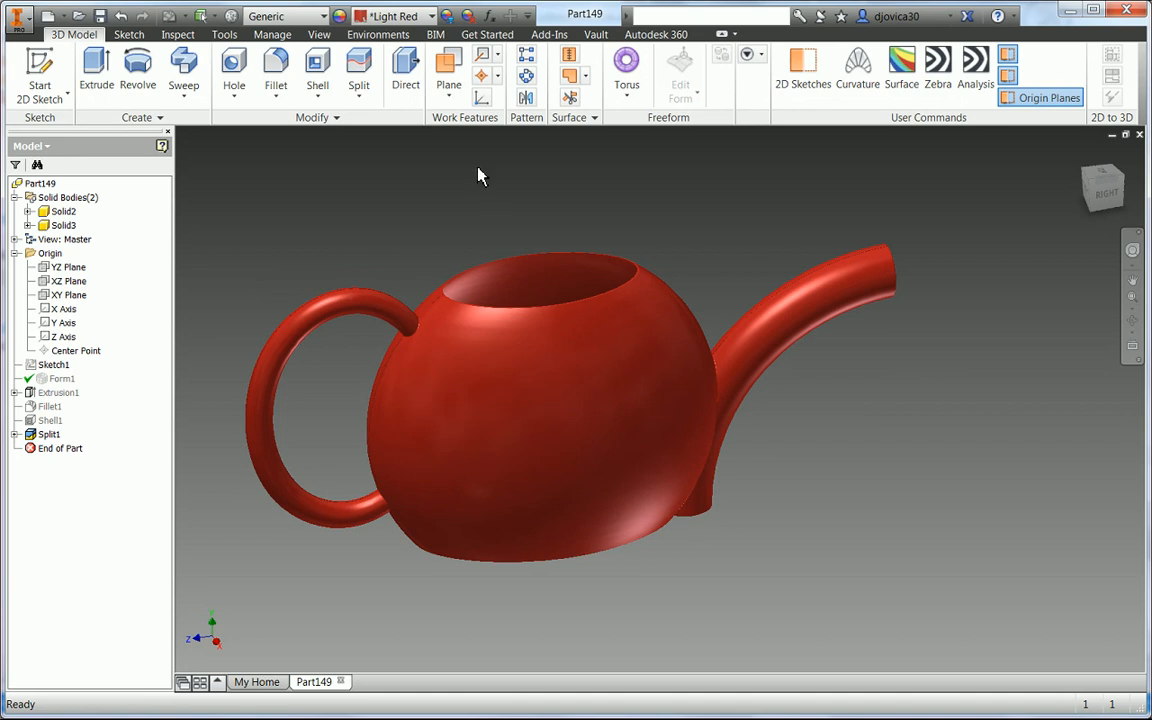
- Turn on Zebra analysis and inspect the stripe continuity around the handle, spout and body junctions
left_click(975, 68)
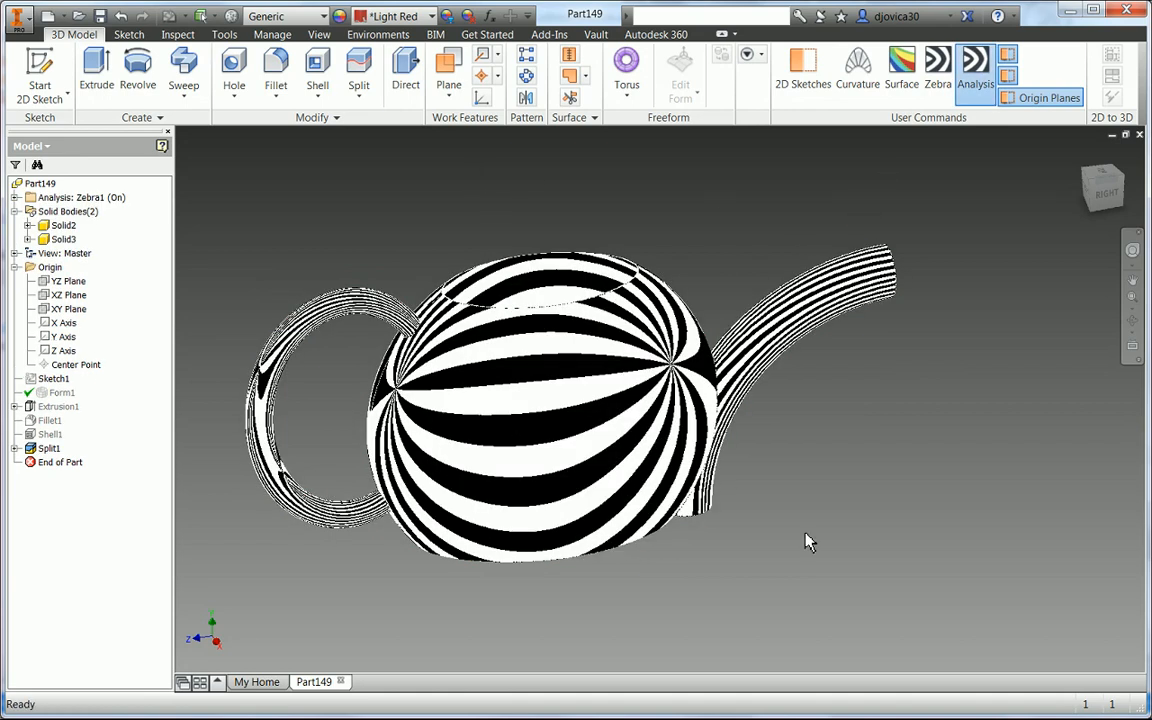
middle_click_drag(810, 543, 728, 440, "shift")
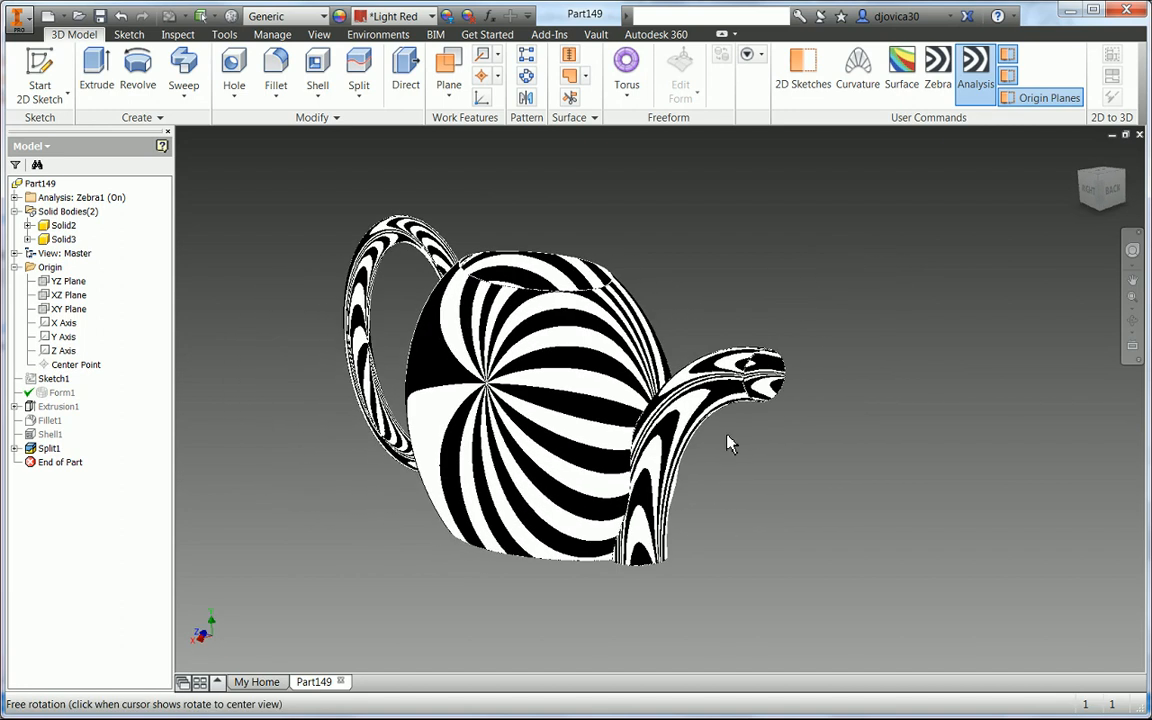
scroll(400, 266, "down", 6)
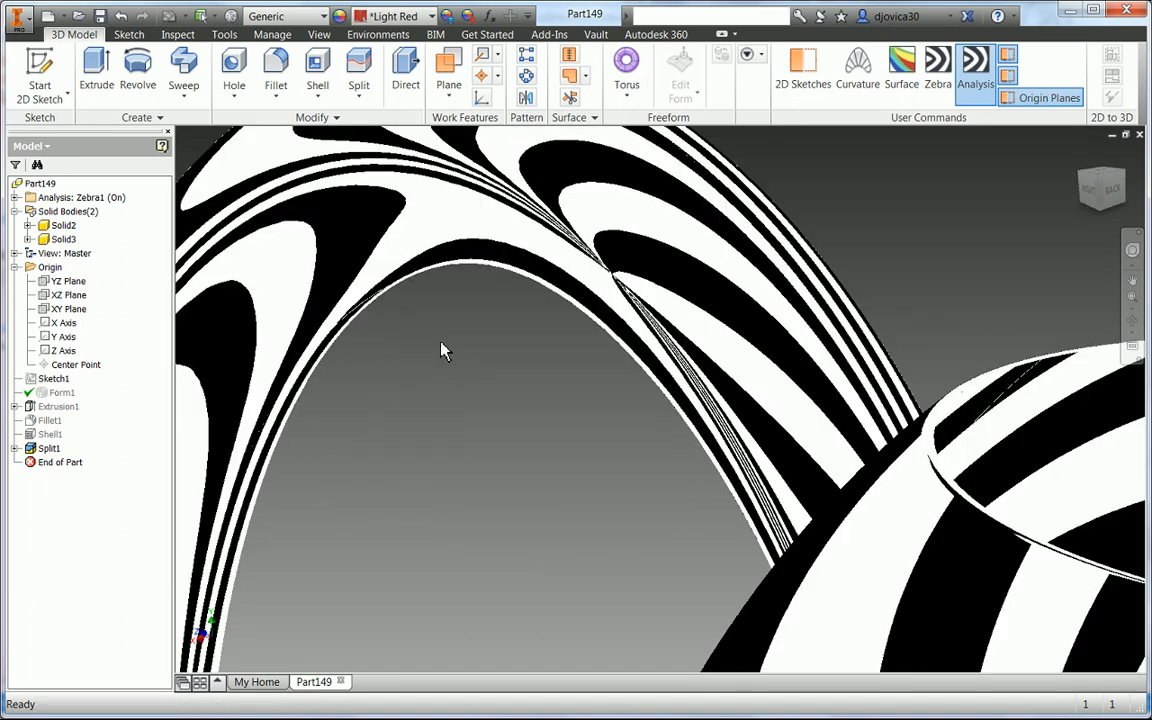
scroll(441, 343, "up", 3)
scroll(500, 417, "up", 3)
middle_click_drag(1034, 411, 748, 118)
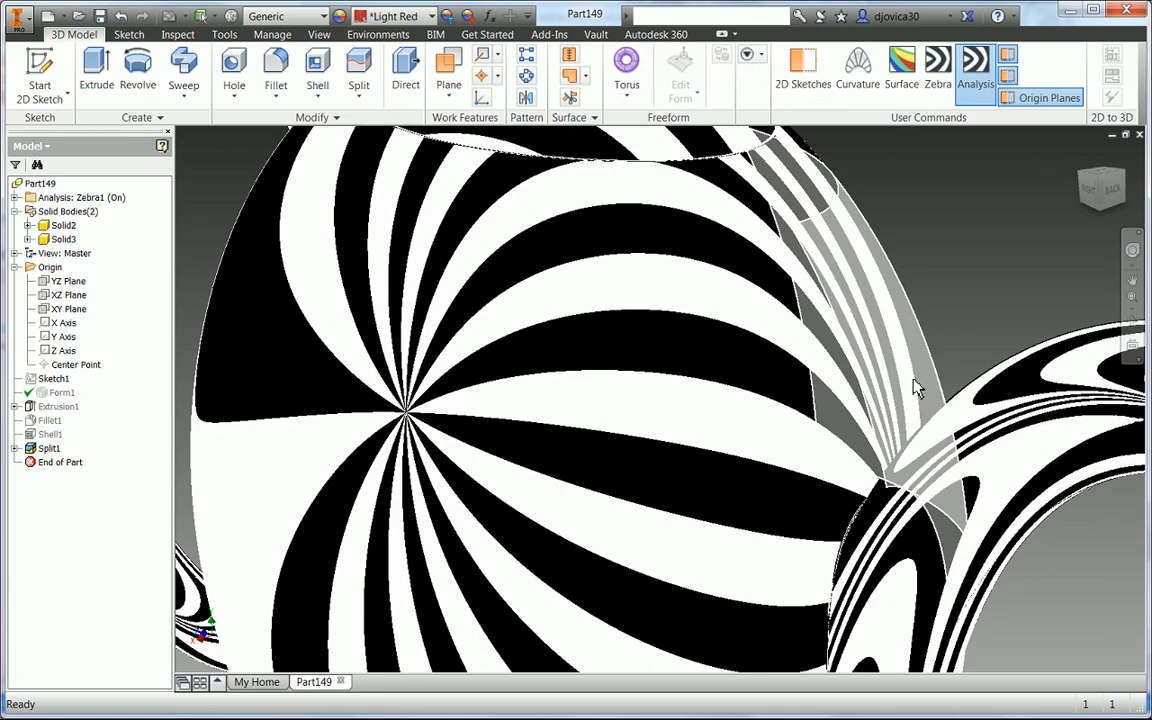
middle_click_drag(913, 380, 943, 460, "shift")
middle_click_drag(960, 568, 950, 278)
scroll(945, 300, "up", 3)
scroll(920, 345, "down", 6)
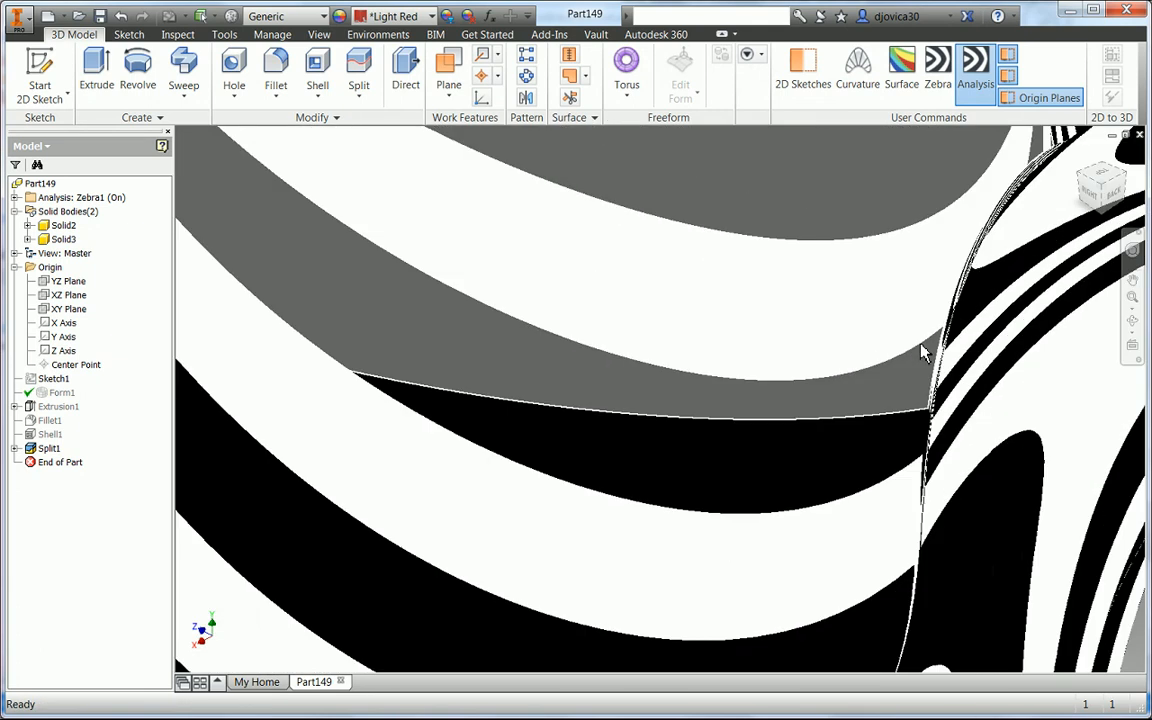
scroll(922, 352, "down", 3)
scroll(950, 326, "down", 3)
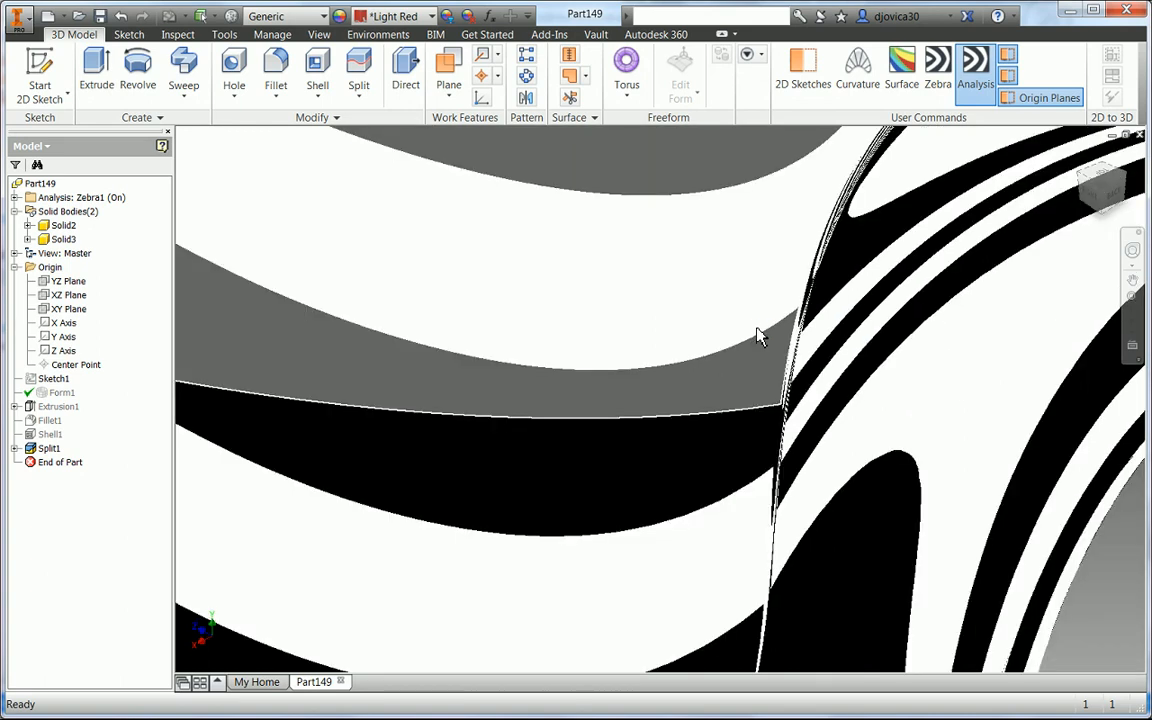
right_click(758, 337)
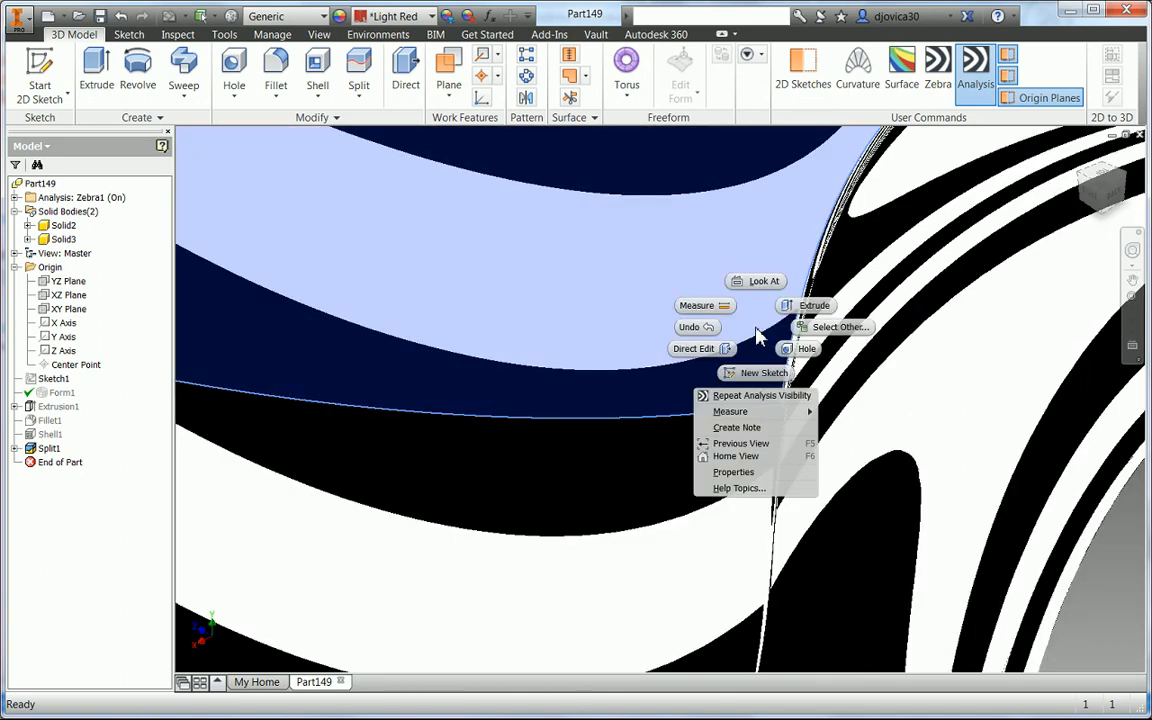
key("Escape")
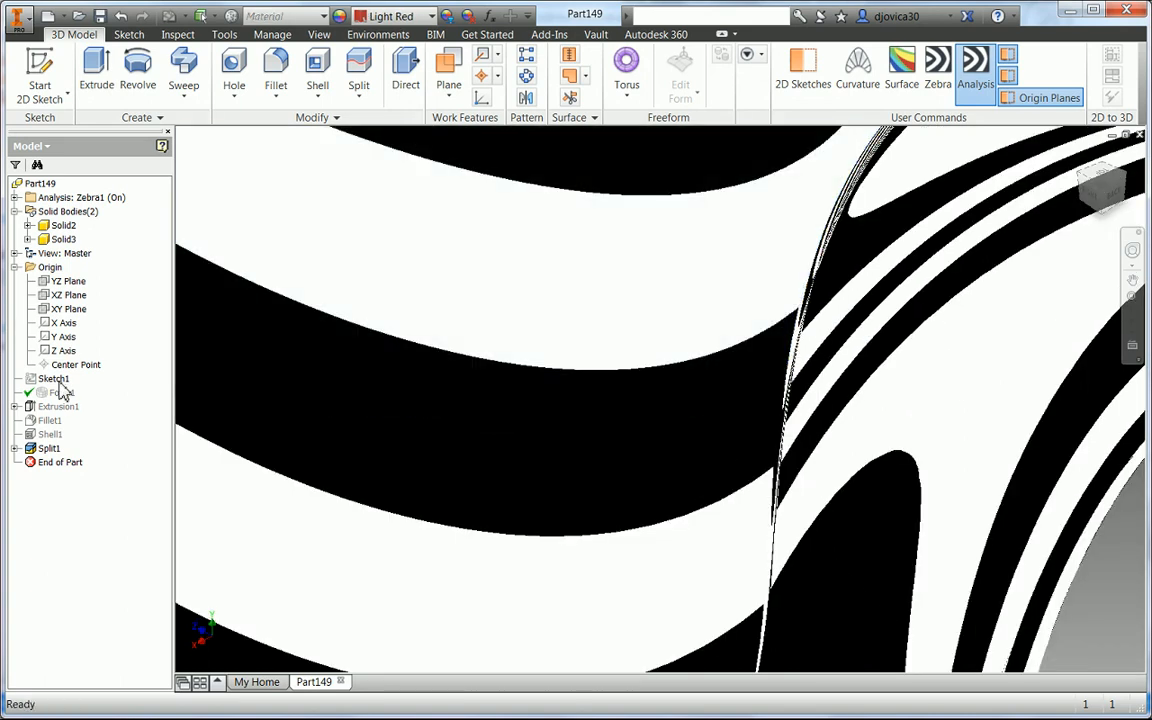
- Start editing the Form1 freeform feature and turn off the Zebra analysis display
right_click(58, 393)
left_click(90, 429)
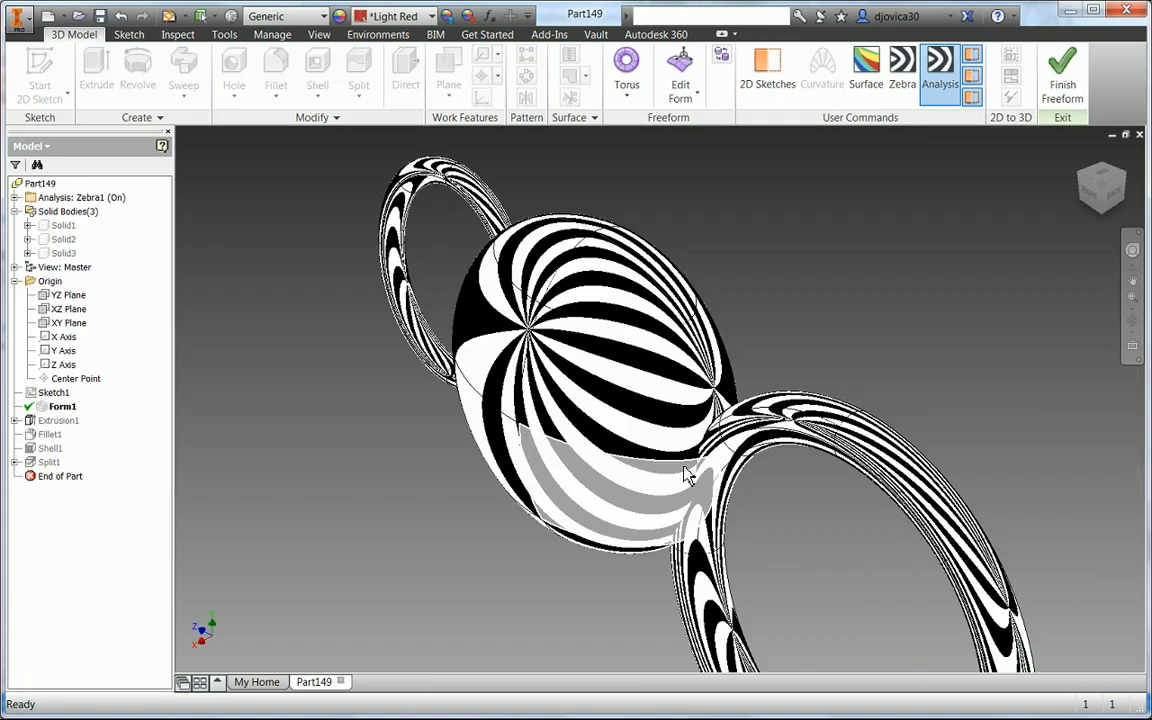
left_click(933, 90)
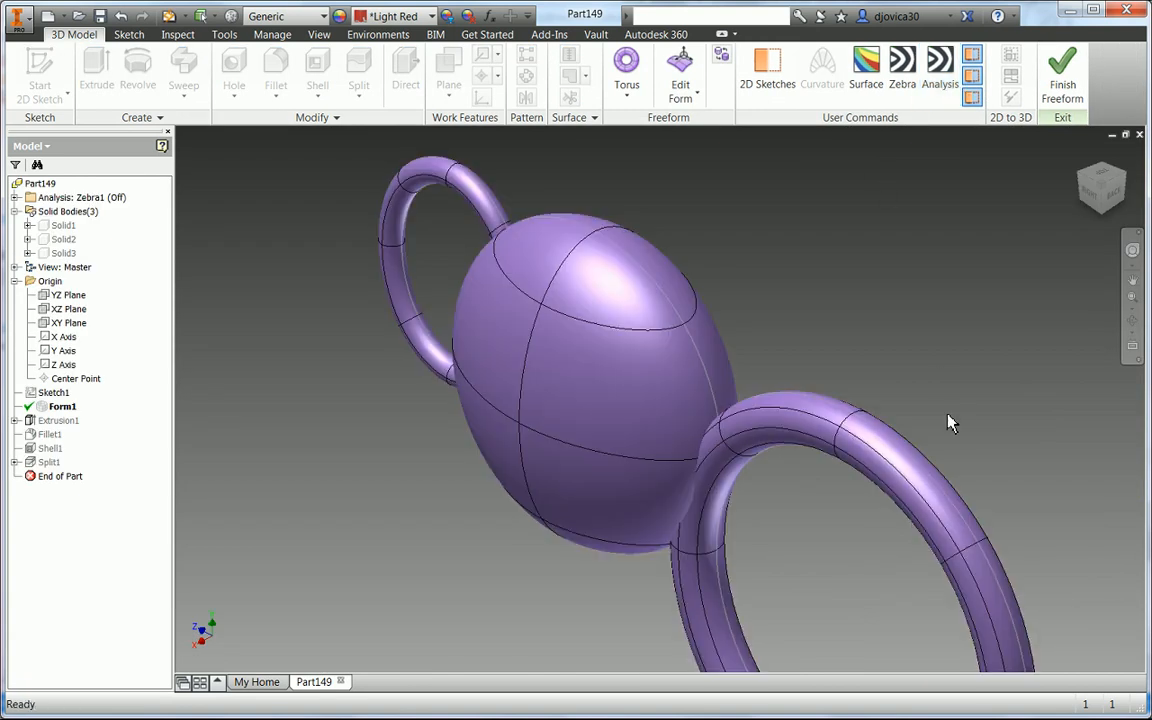
- Open Edit Form and drag an edge on the inner side of the spout torus to reshape it
mouse_move(925, 413)
middle_mouse_down("shift")
mouse_move(916, 393)
mouse_move(926, 388)
mouse_move(912, 392)
middle_mouse_up("shift")
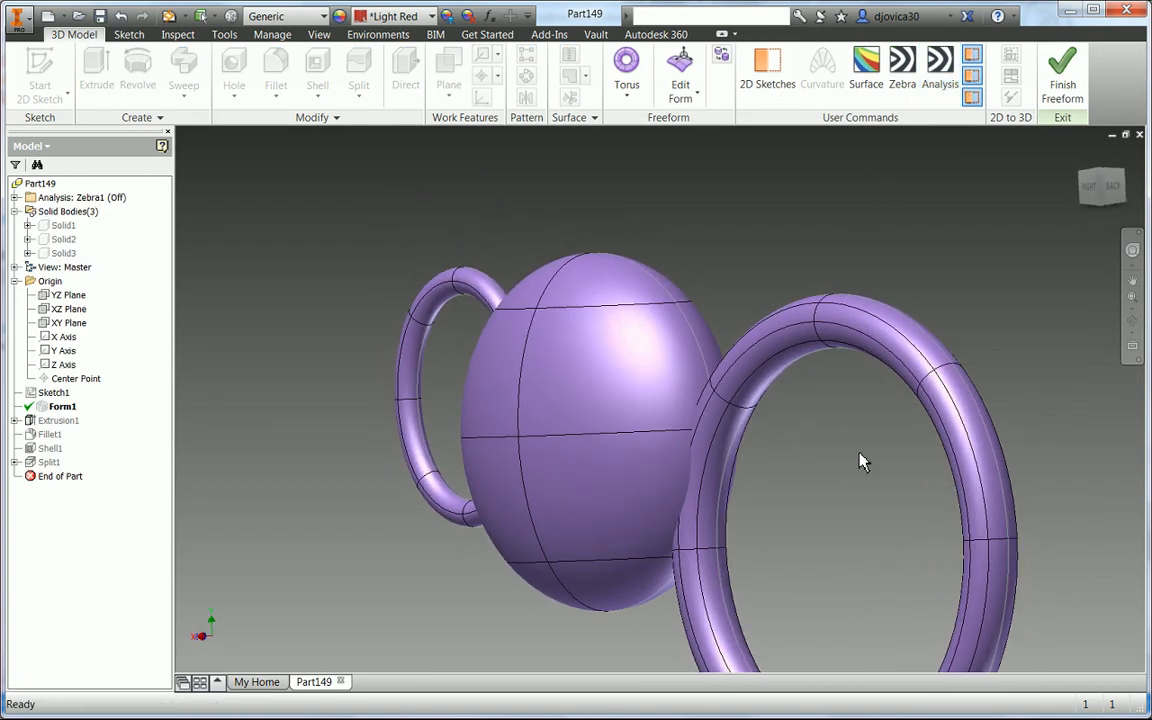
right_click(854, 453)
left_click(866, 407)
scroll(841, 391, "down", 5)
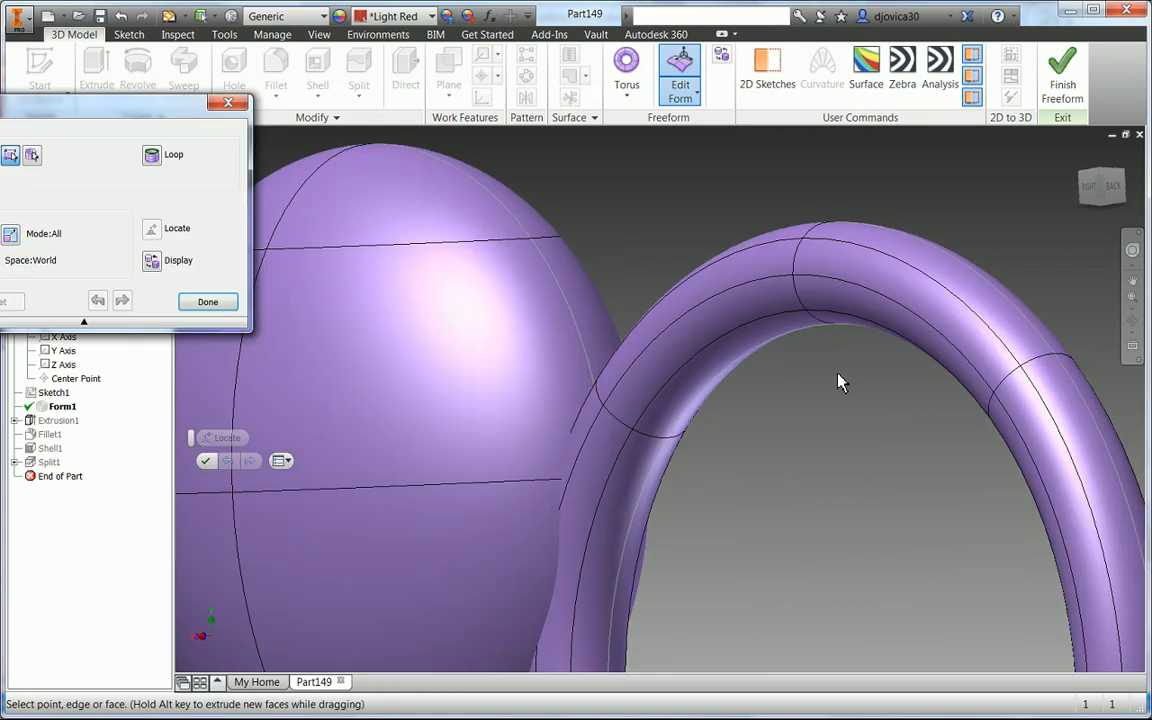
left_click(834, 325)
mouse_move(832, 310)
left_mouse_down()
mouse_move(830, 272)
mouse_move(830, 309)
left_mouse_up()
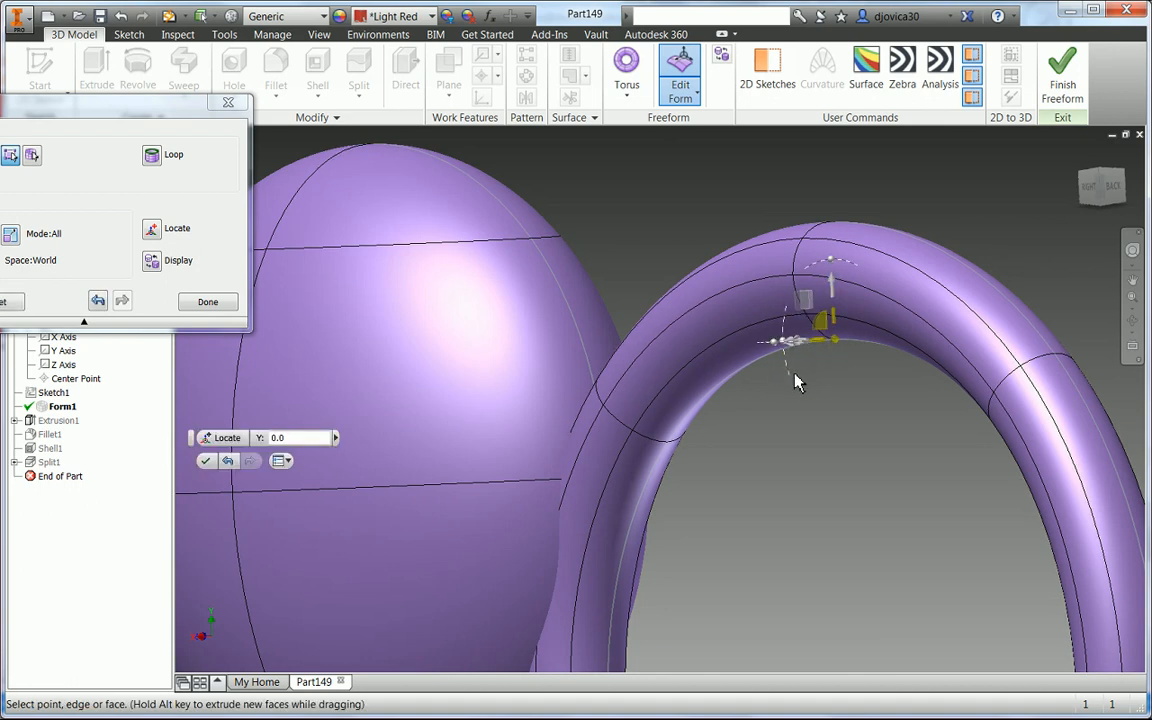
middle_click_drag(831, 359, 804, 436, "shift")
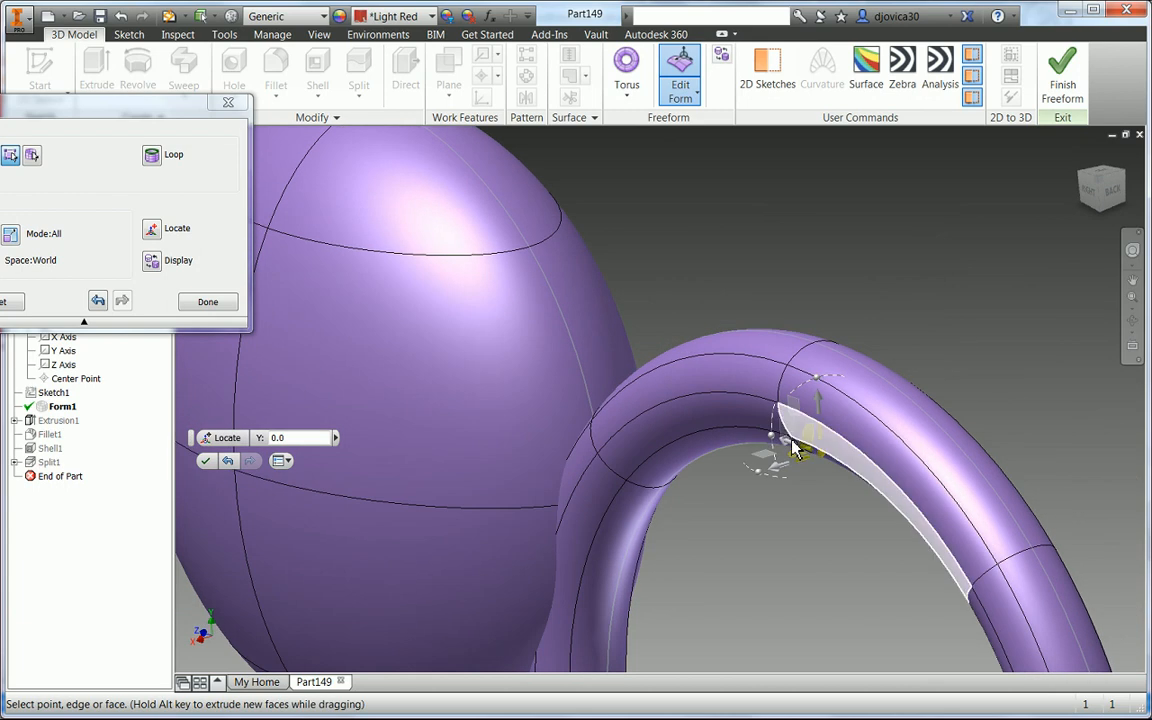
left_click_drag(790, 442, 801, 448)
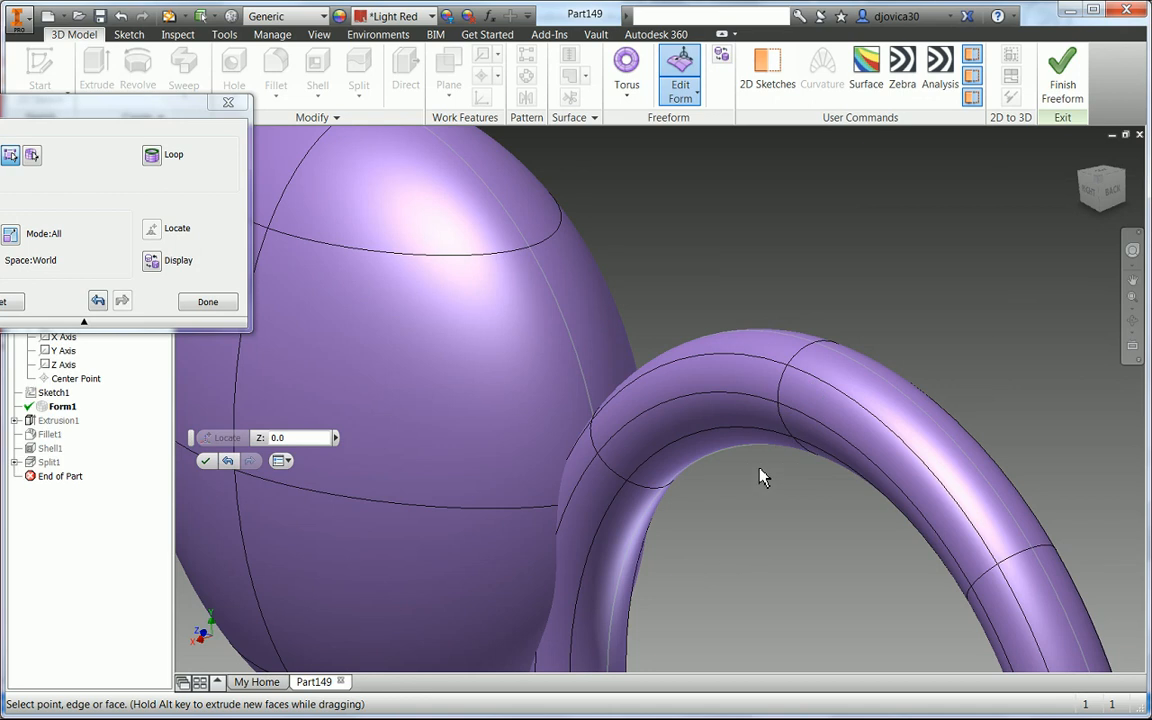
- Move further edges of the spout torus where it meets the sphere to smooth that junction
left_click(793, 444)
middle_click_drag(793, 444, 747, 482, "shift")
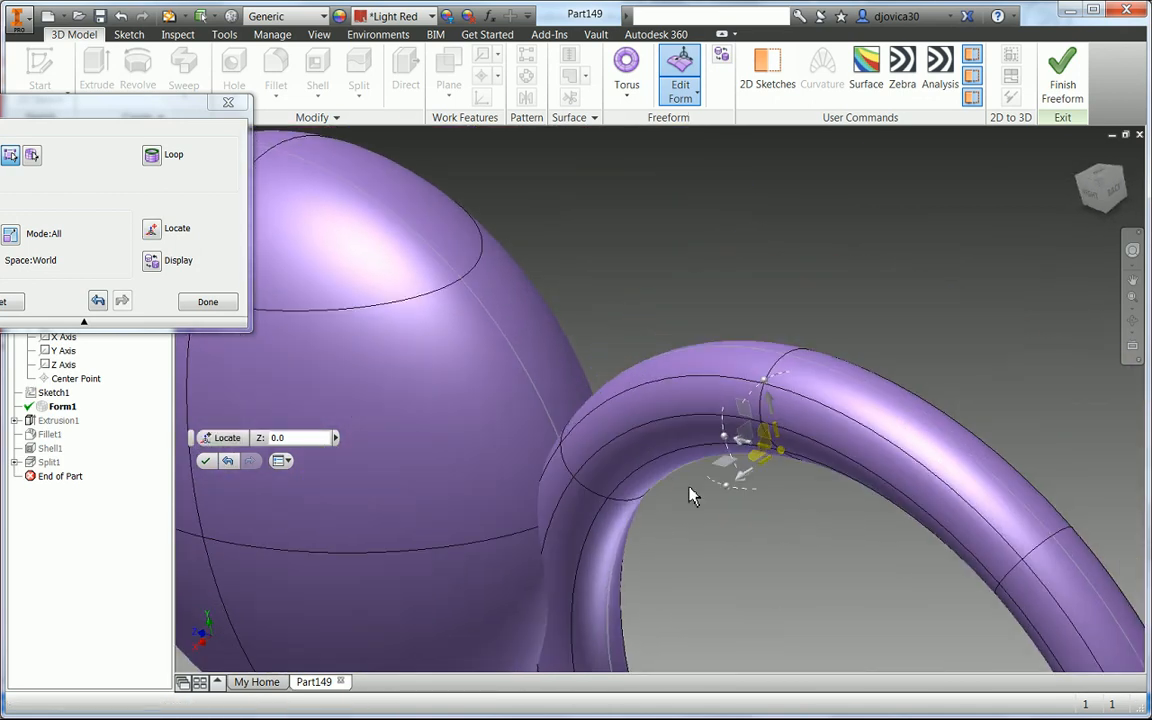
left_click_drag(749, 473, 752, 477)
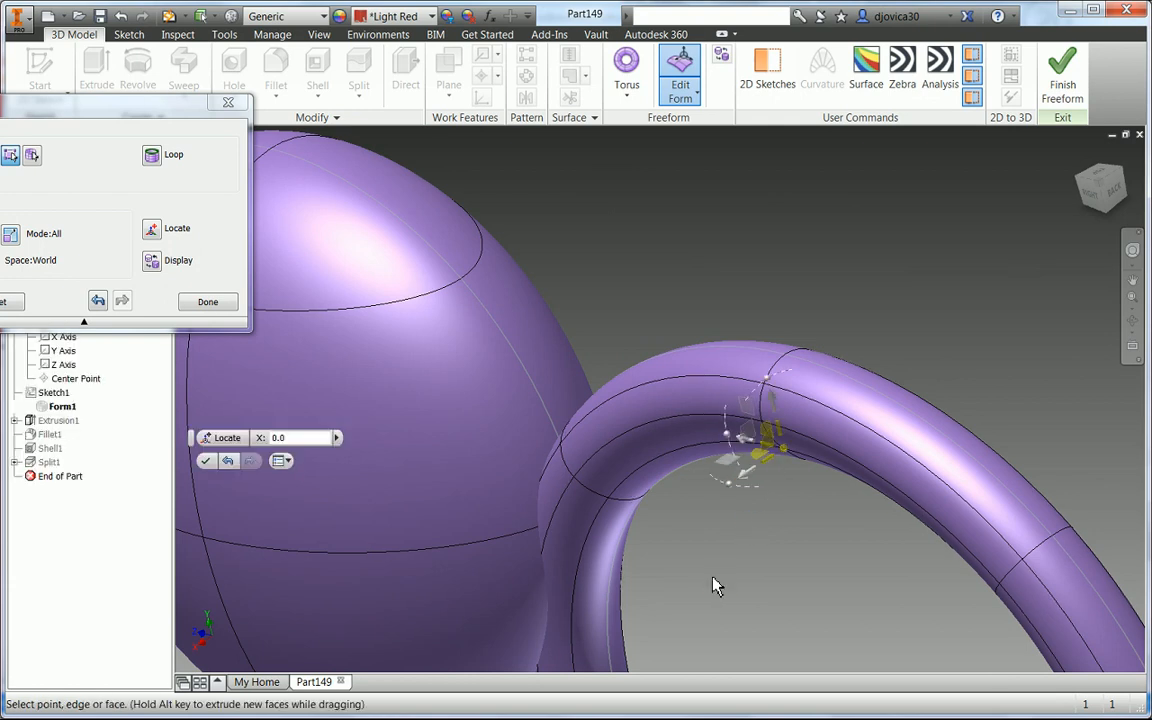
middle_click_drag(715, 586, 737, 359)
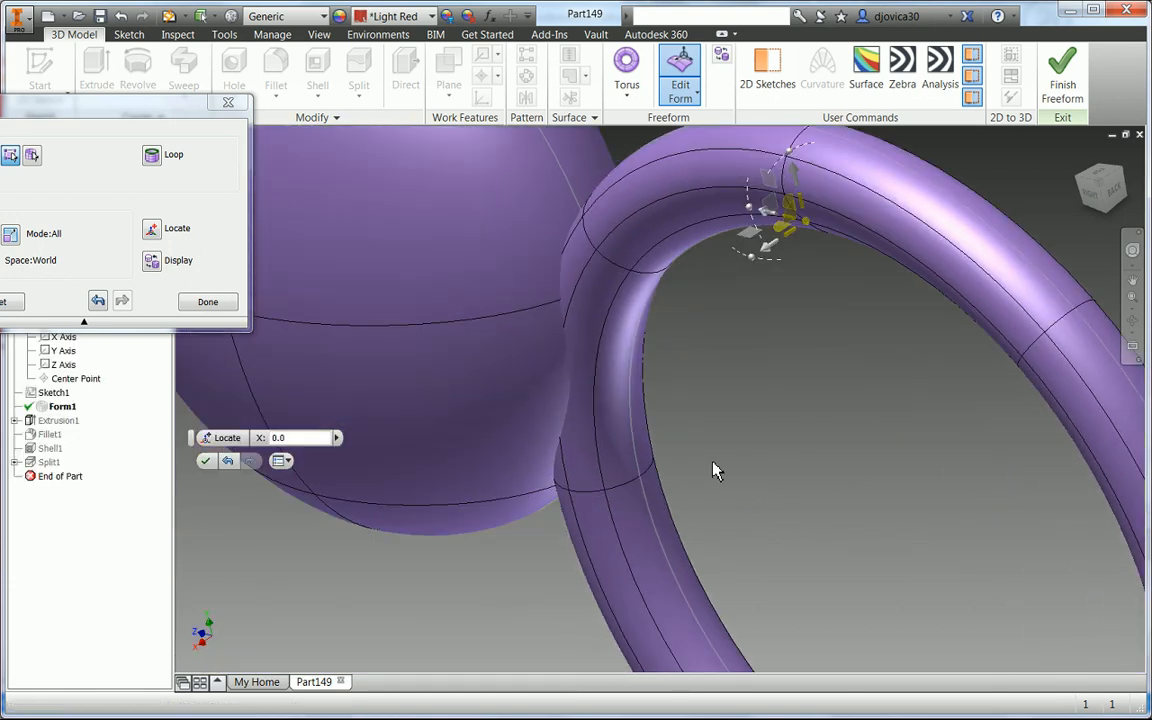
left_click(648, 488)
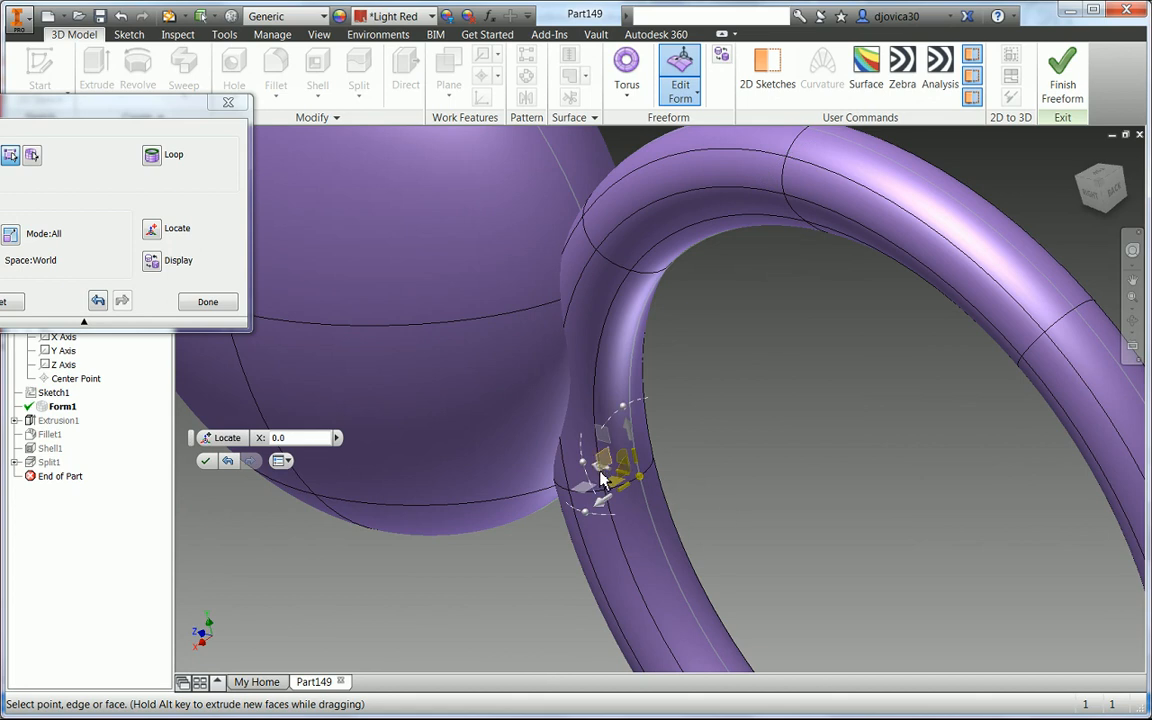
middle_click_drag(614, 474, 577, 481, "shift")
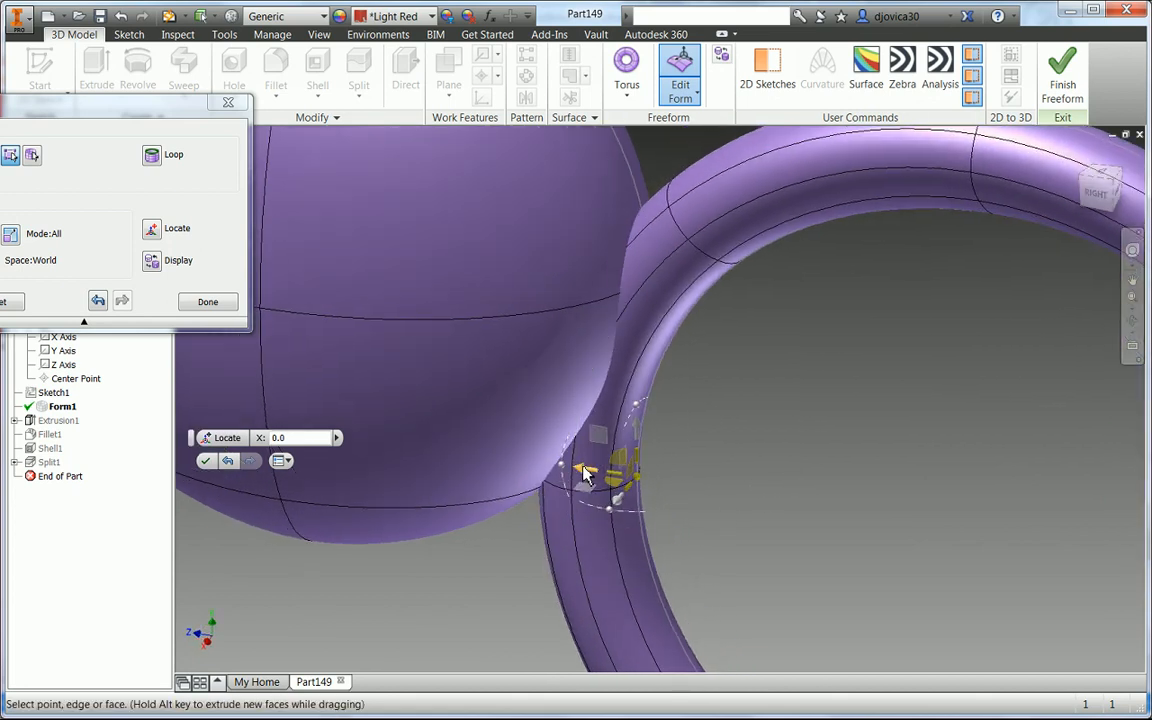
left_click_drag(587, 471, 620, 484)
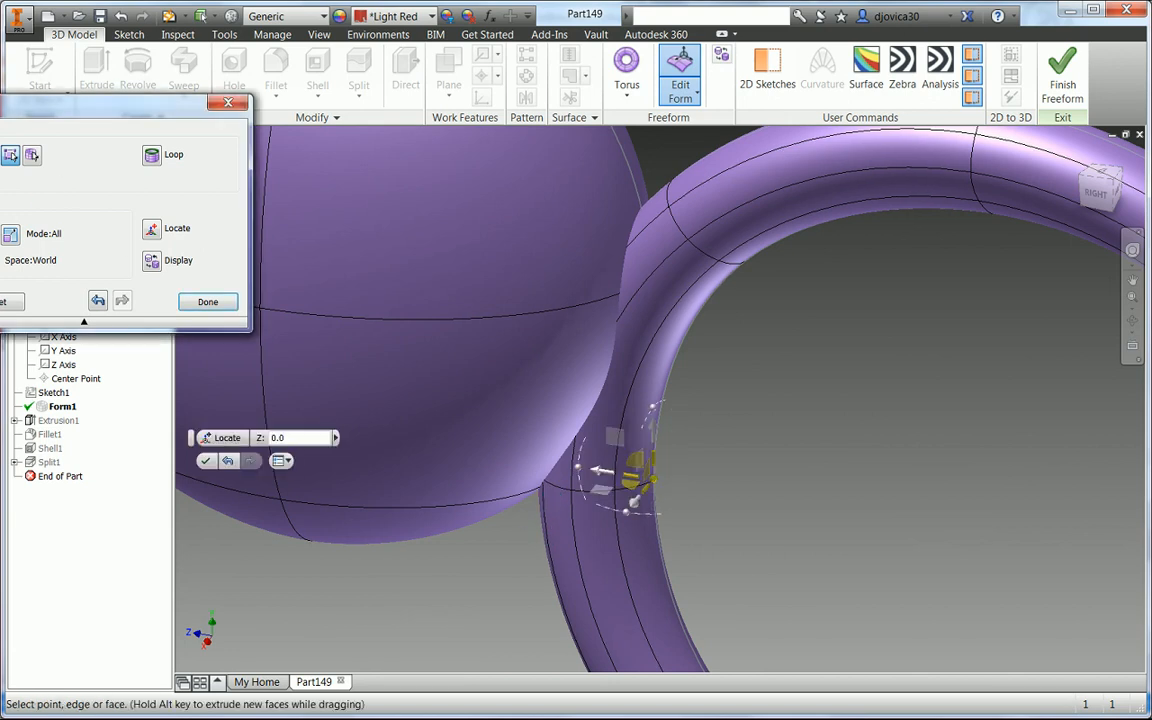
left_click(542, 482)
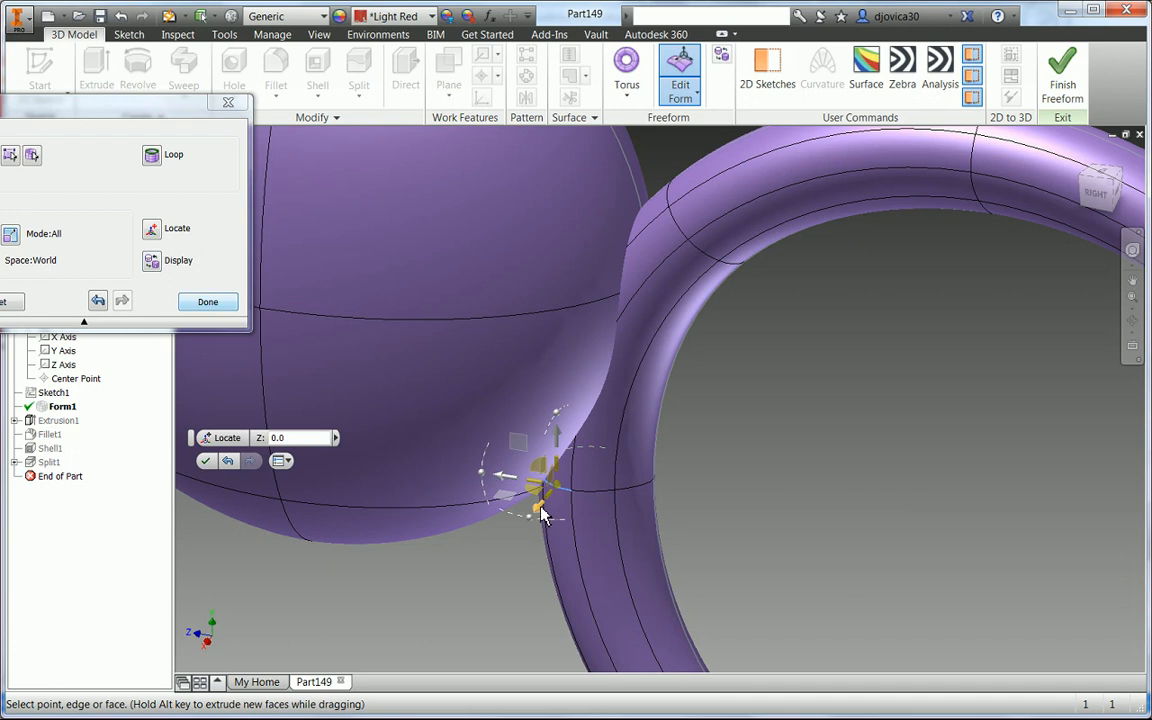
left_click_drag(500, 474, 531, 533)
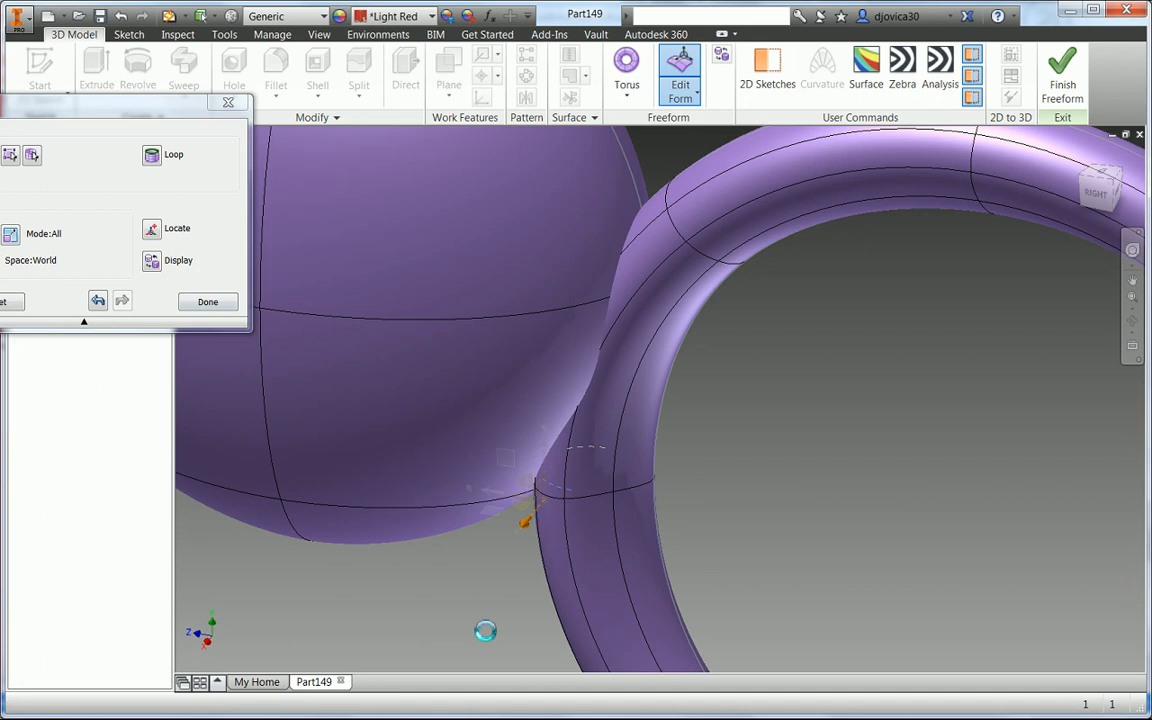
- Select edges of the handle torus near the sphere and drag them to reshape the handle junction
scroll(485, 631, "down", 3)
middle_click_drag(485, 631, 829, 591)
middle_click_drag(497, 541, 393, 337, "shift")
left_click(445, 371)
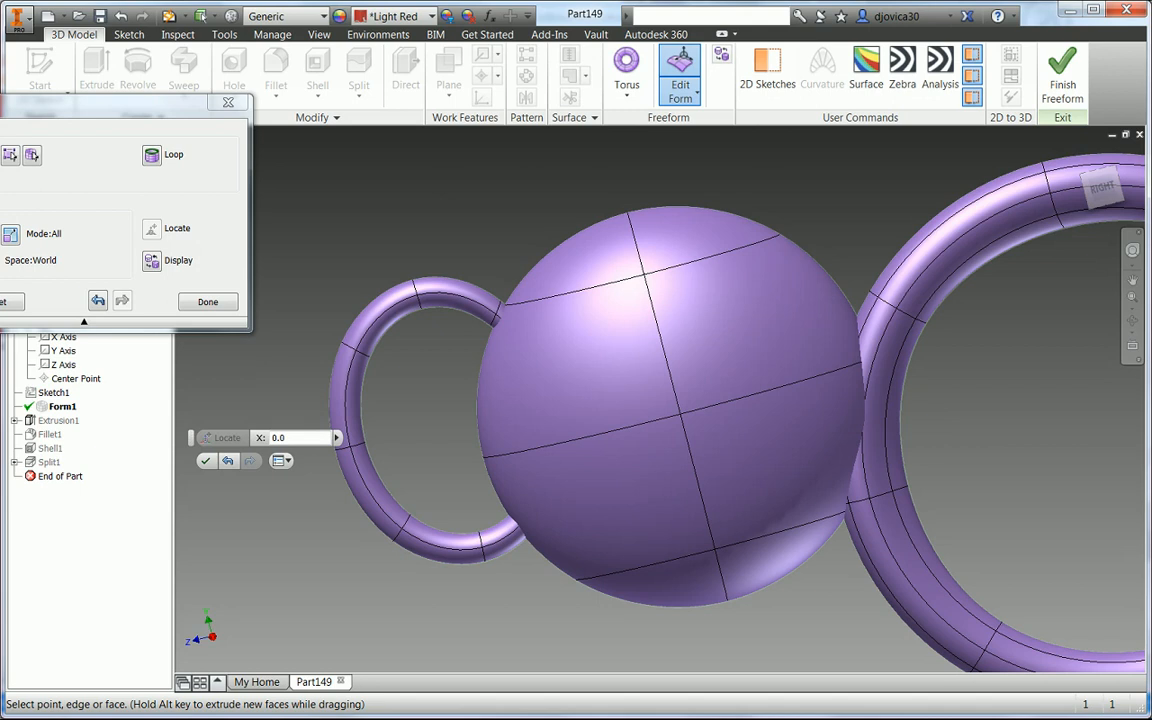
left_click(489, 327)
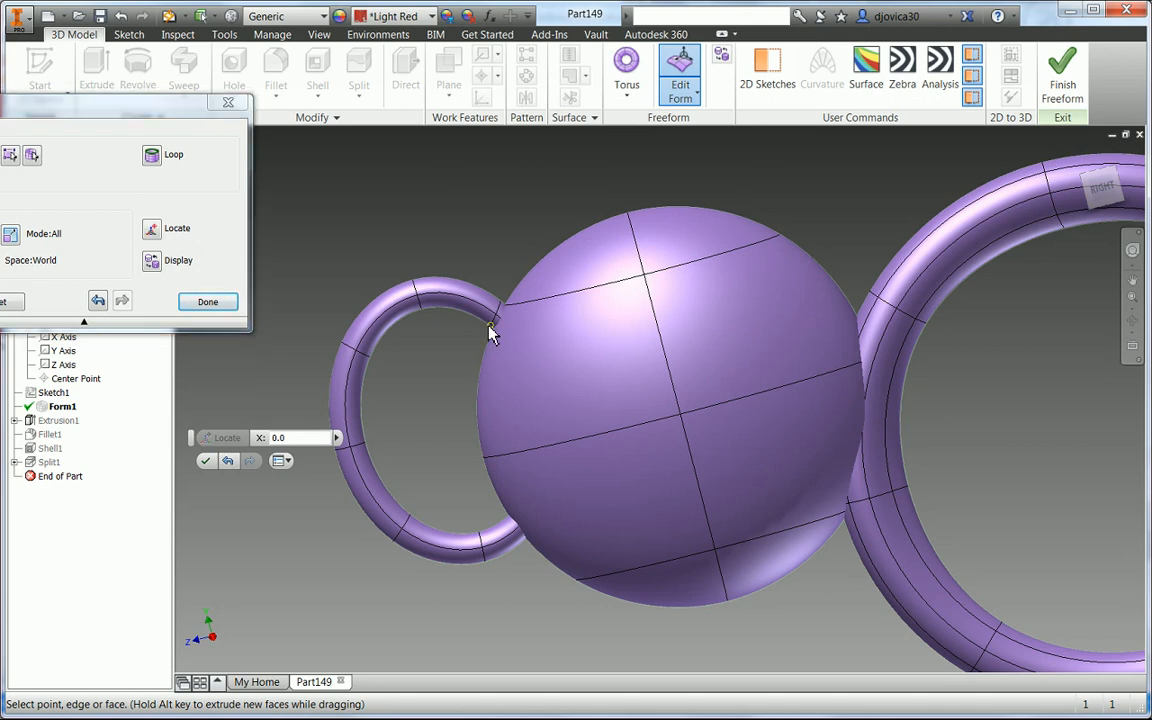
left_click_drag(481, 280, 481, 335)
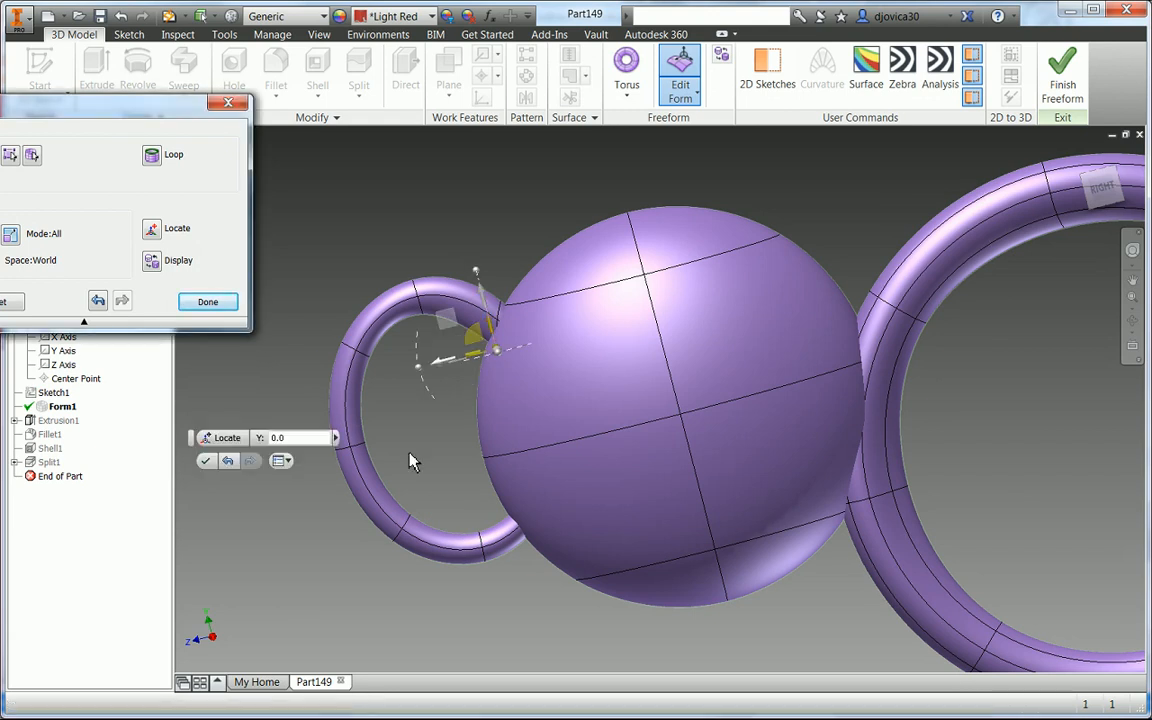
middle_click_drag(410, 457, 426, 482, "shift")
left_click(498, 506)
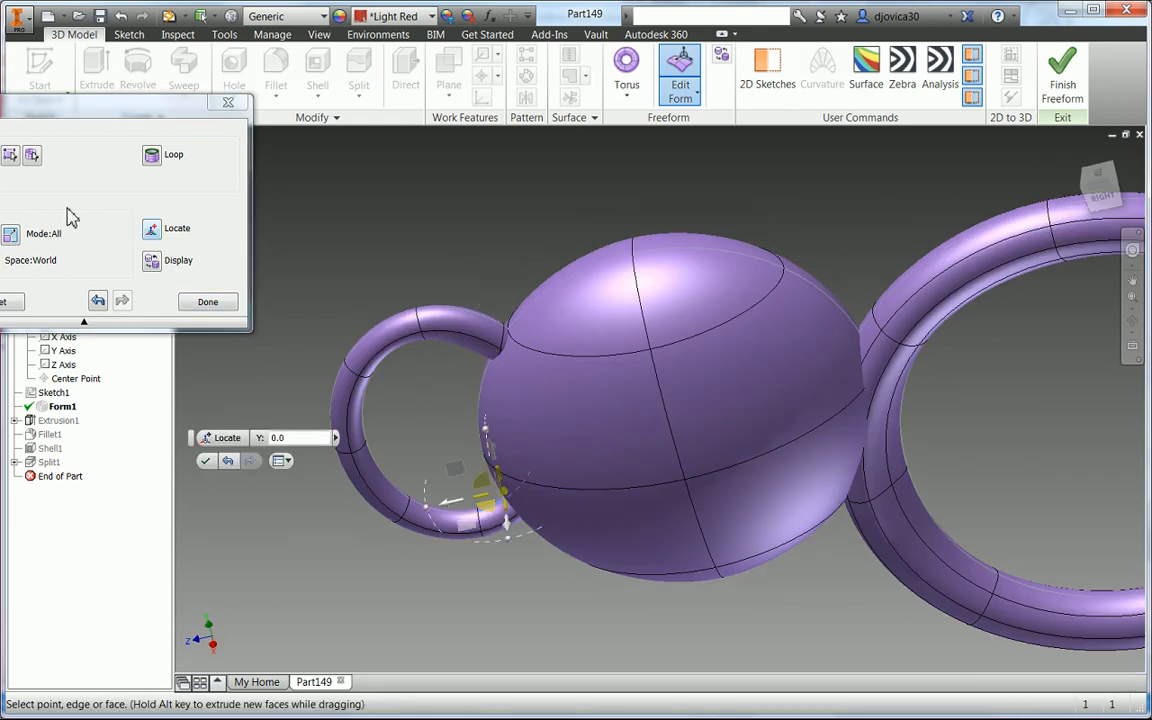
left_click(153, 230)
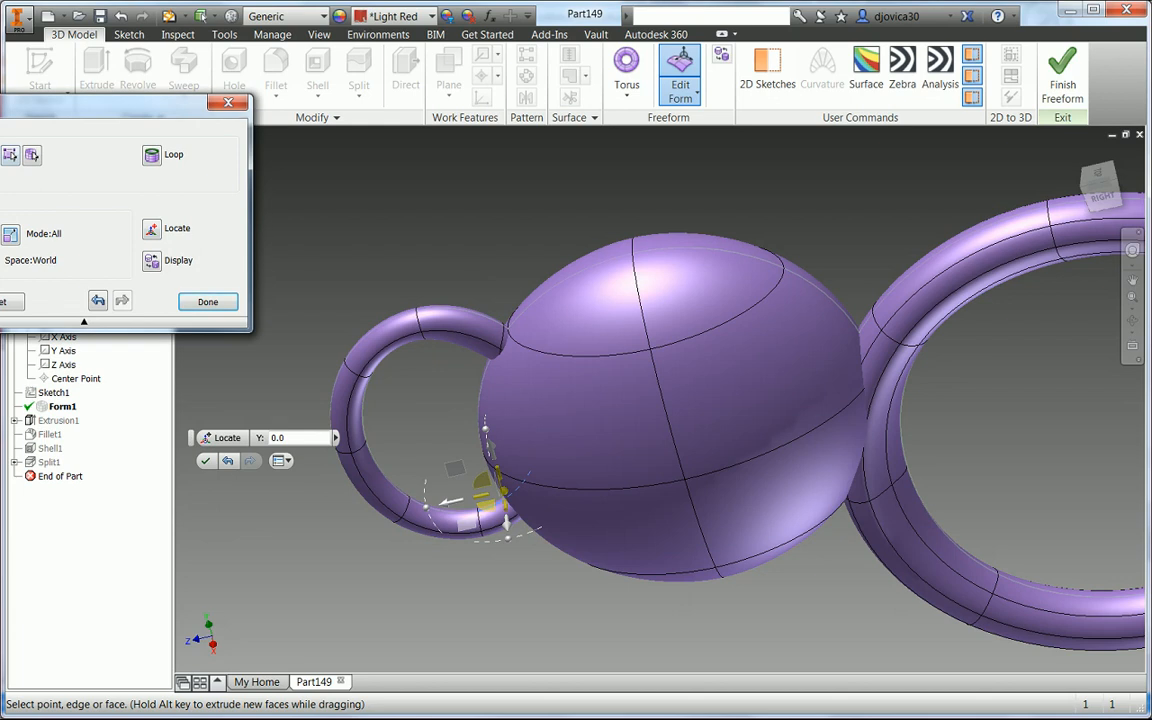
- Drag more handle torus edges at the body junction to refine the blend with the sphere
left_click(537, 488)
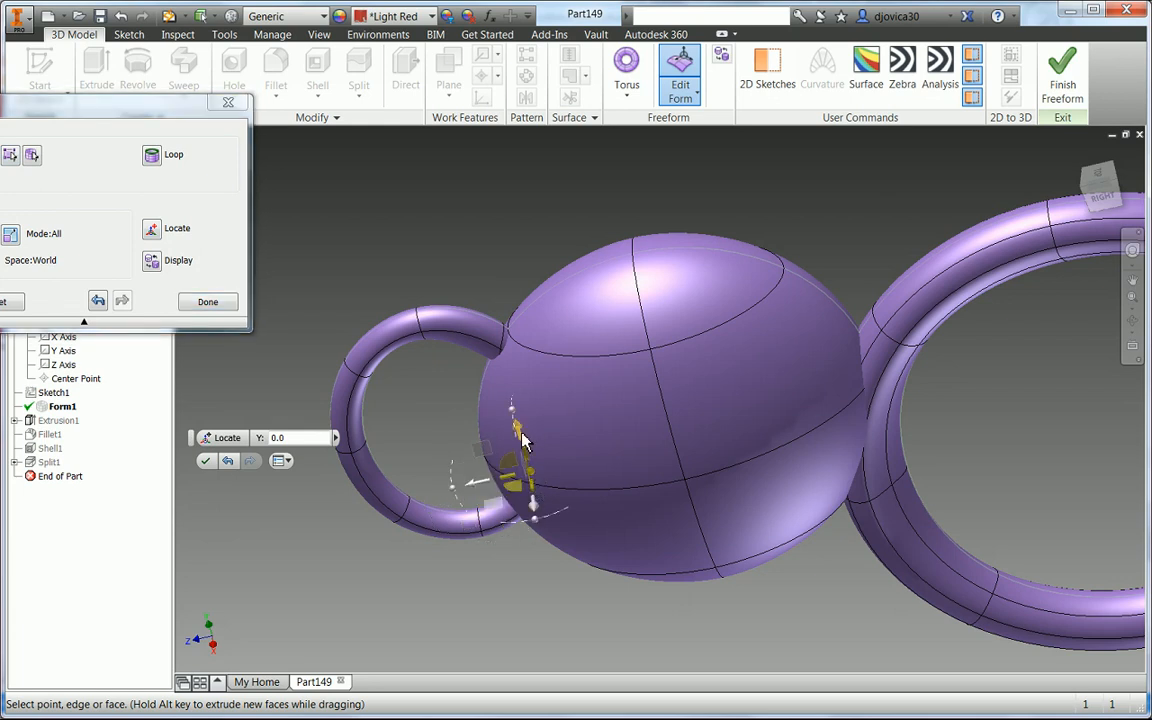
left_click_drag(520, 438, 503, 392)
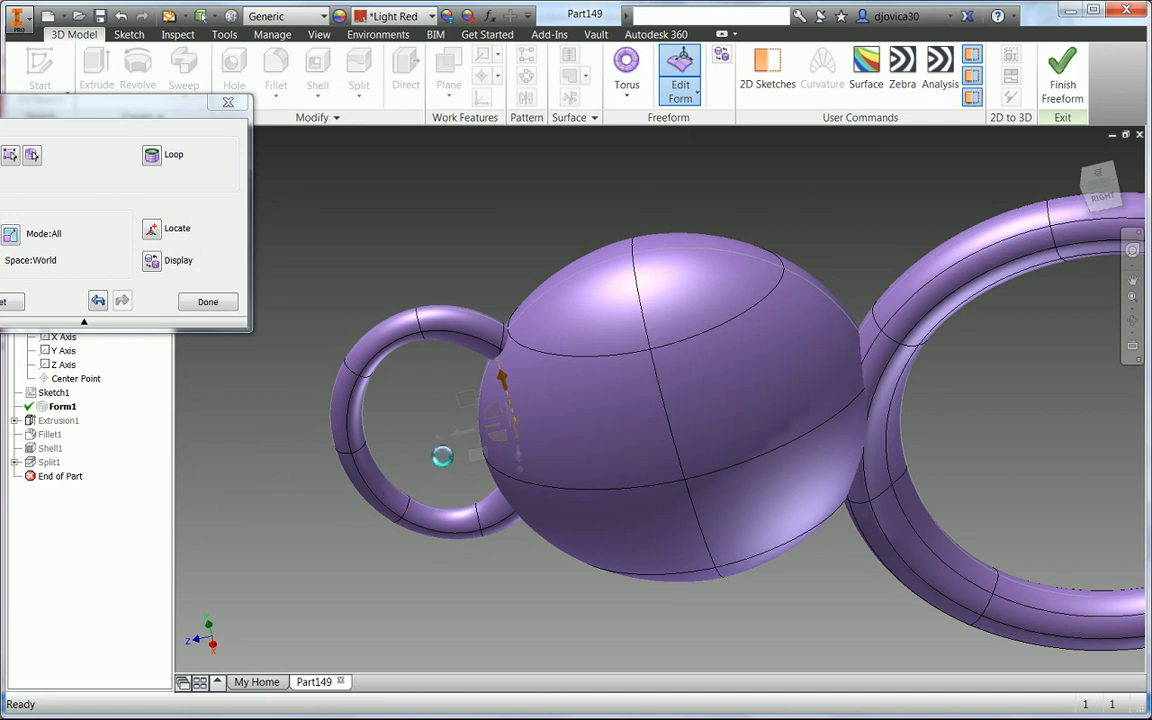
middle_click_drag(437, 459, 391, 398, "shift")
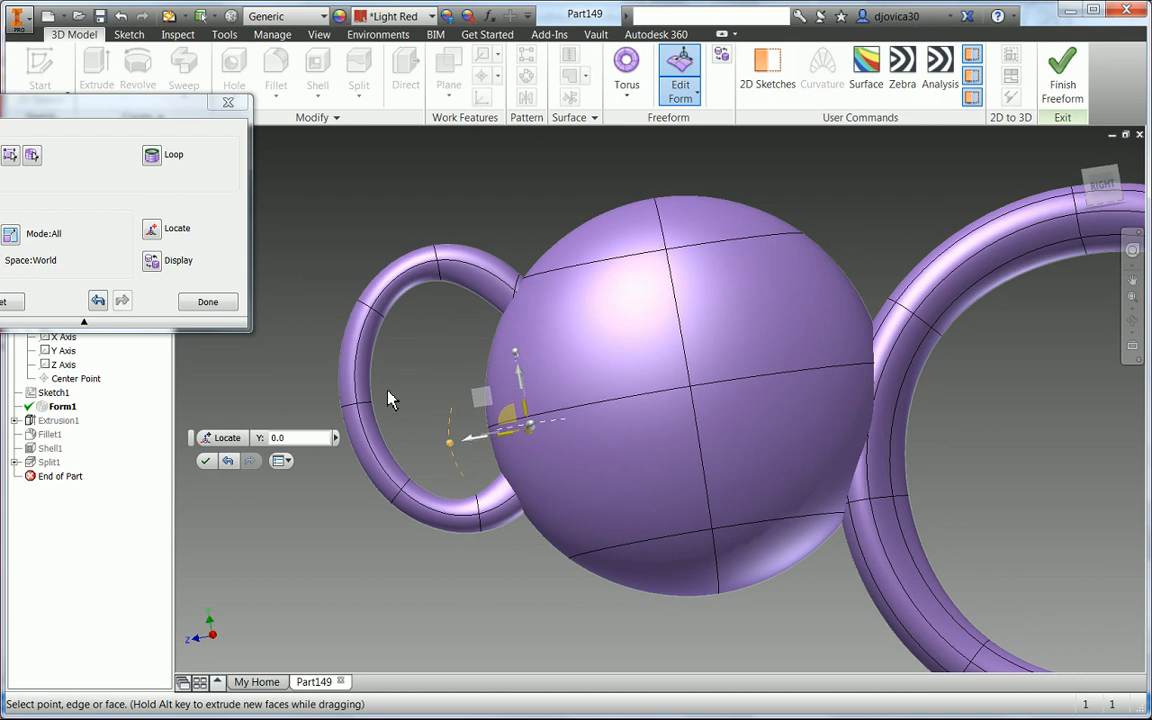
left_click(515, 530)
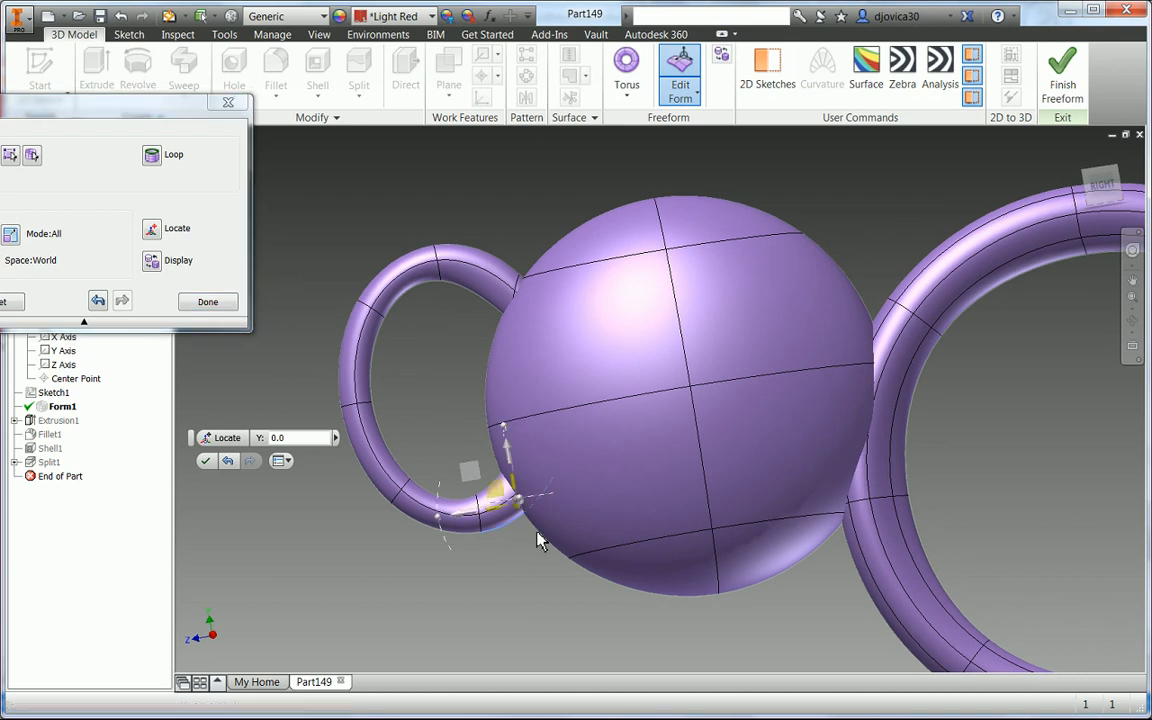
left_click(555, 478)
left_click_drag(544, 422, 550, 466)
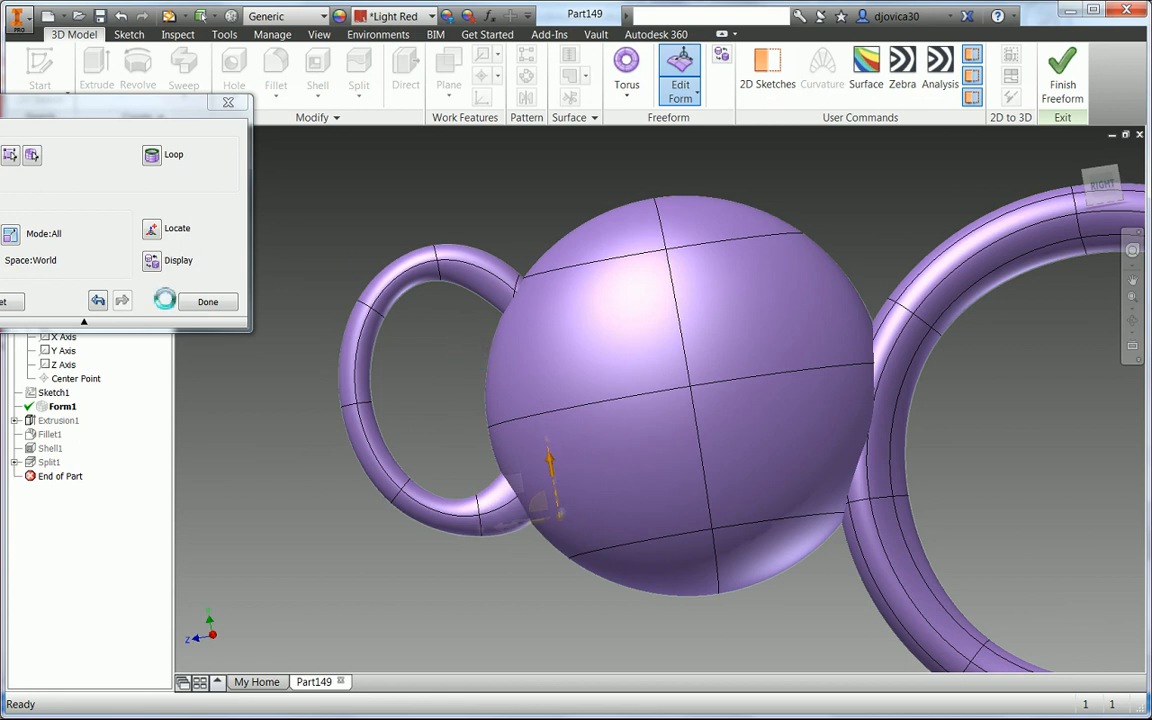
- Drag the handle torus edges at its lower and upper ends where they meet the sphere to smooth both blends
middle_click_drag(411, 330, 438, 408, "shift")
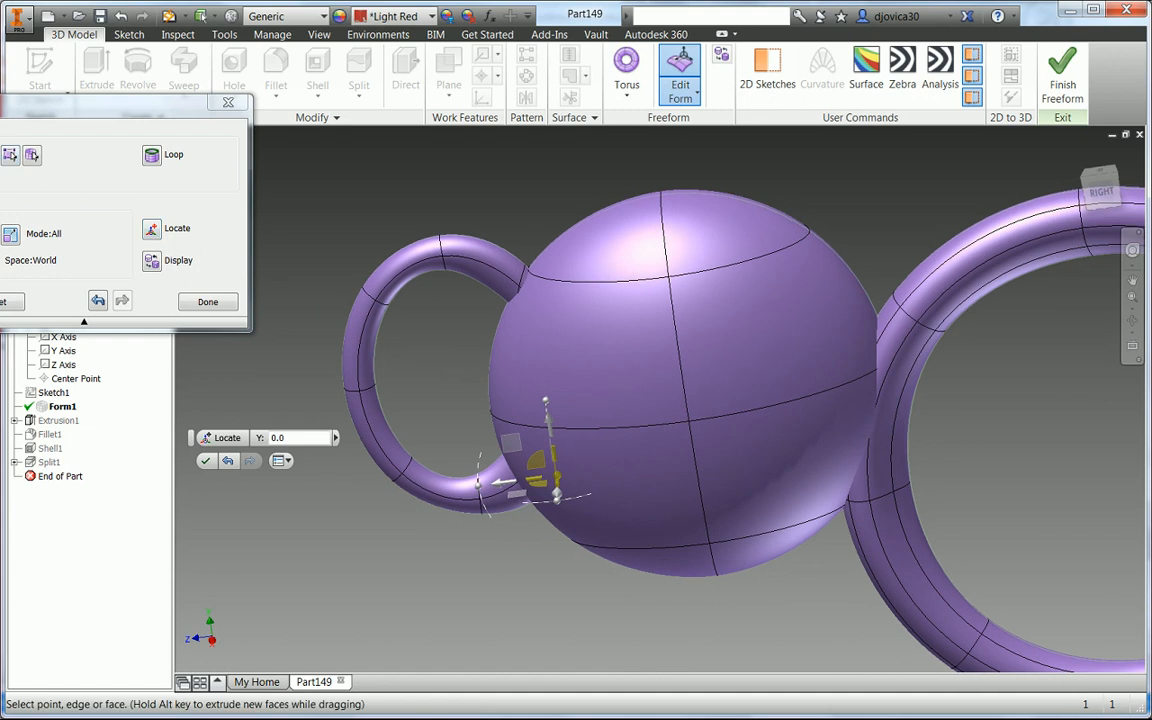
left_click(527, 270)
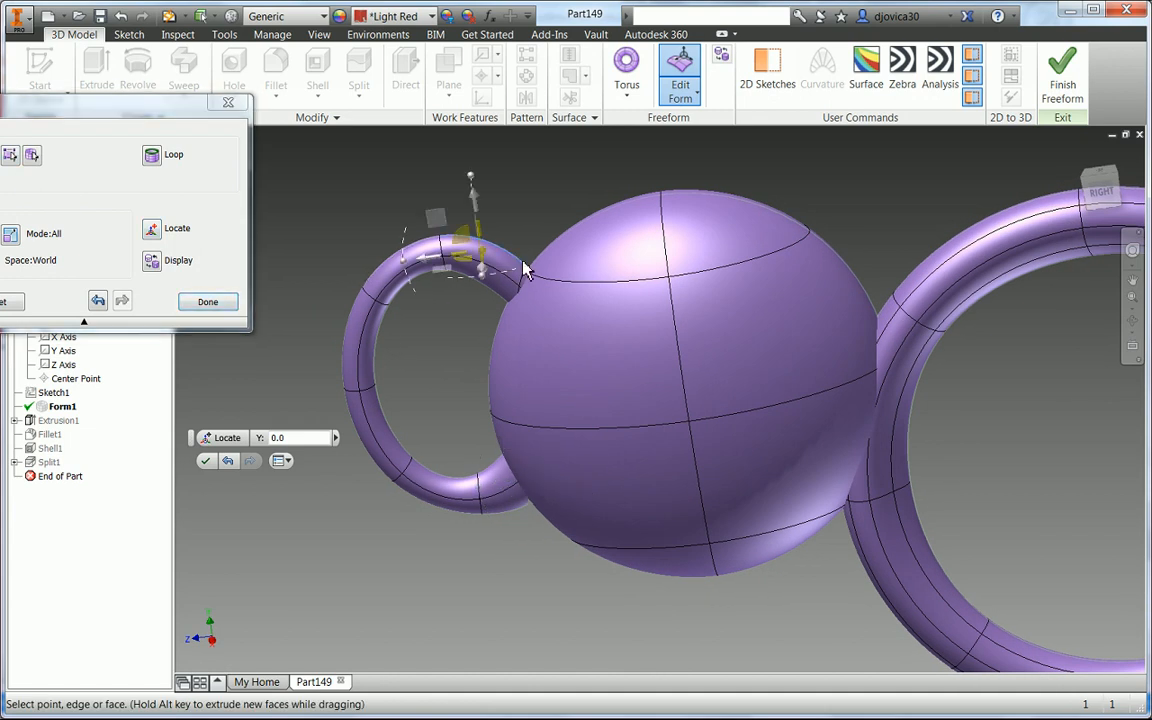
left_click(524, 258)
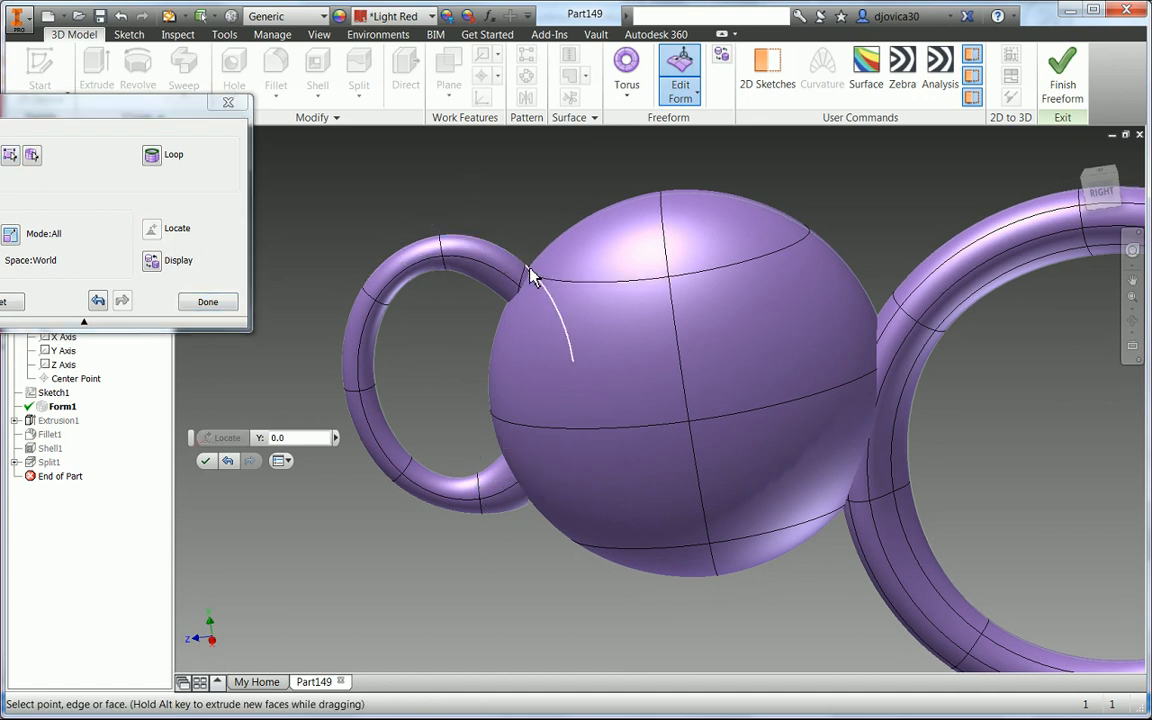
left_click(531, 276)
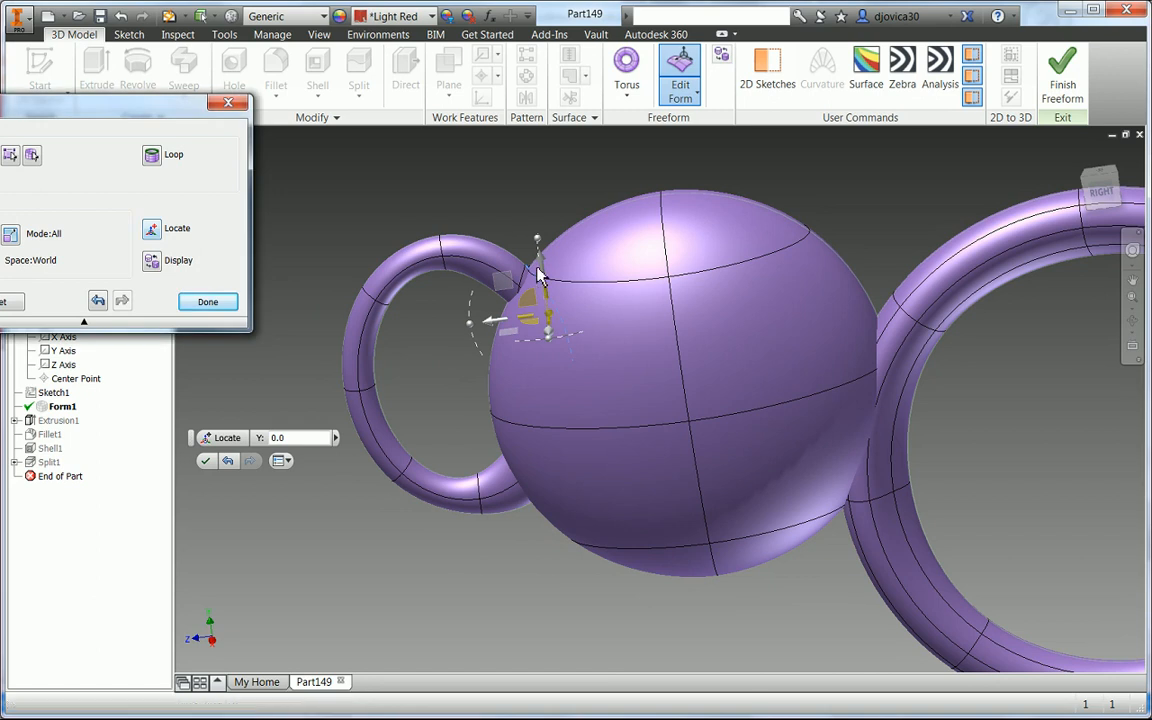
left_click_drag(492, 325, 515, 323)
left_click_drag(511, 325, 510, 325)
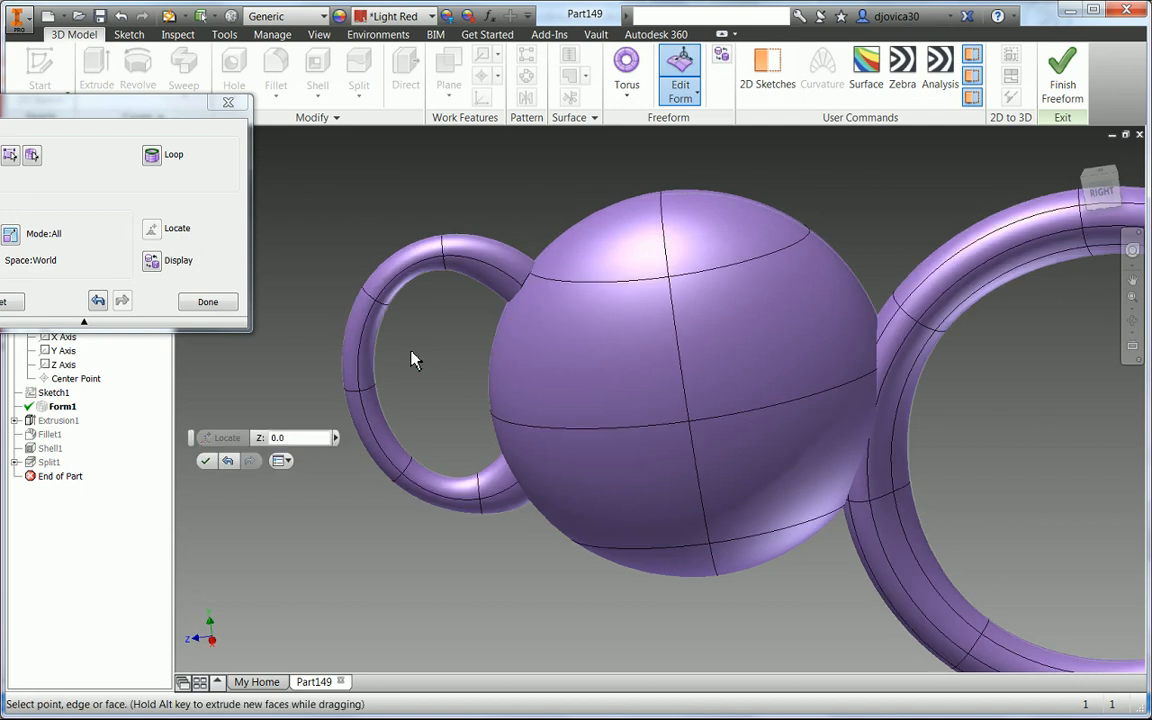
left_click(392, 311)
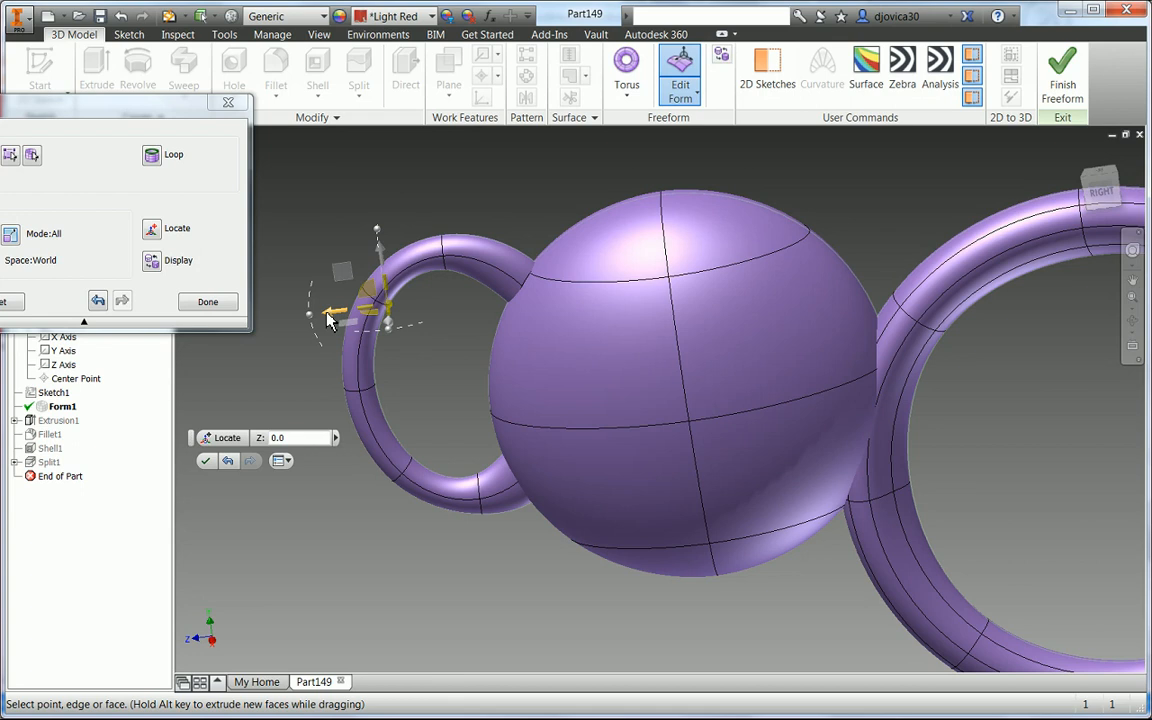
left_click_drag(330, 320, 365, 329)
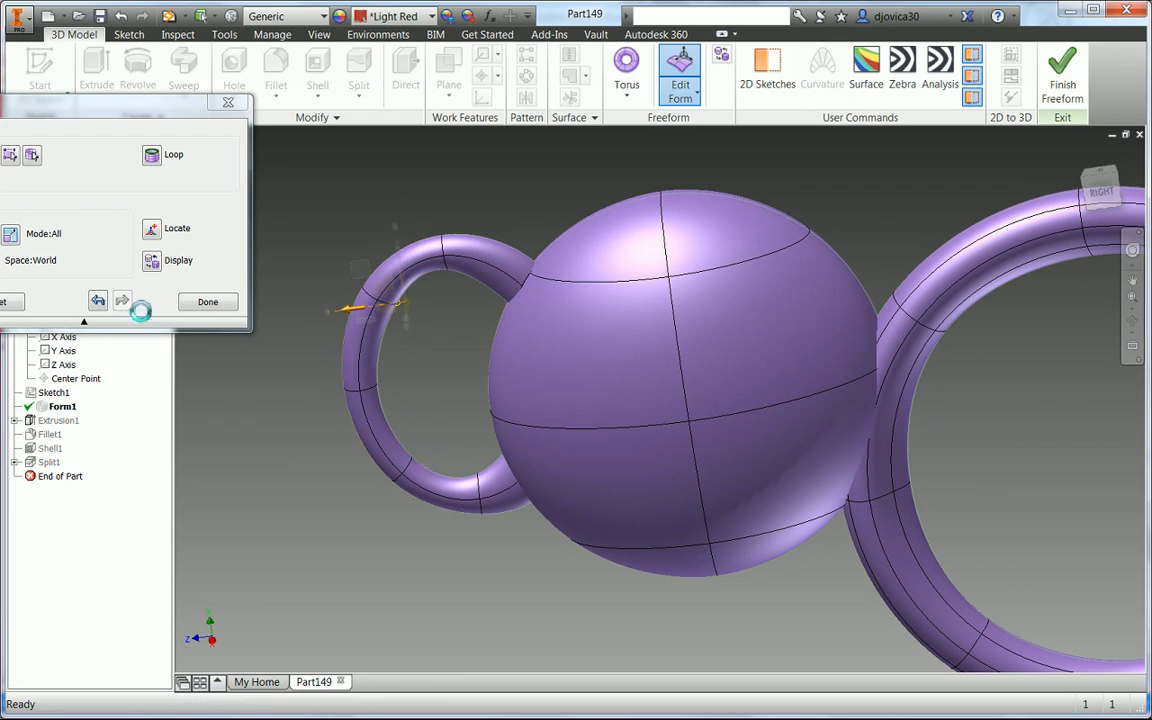
left_click(98, 301)
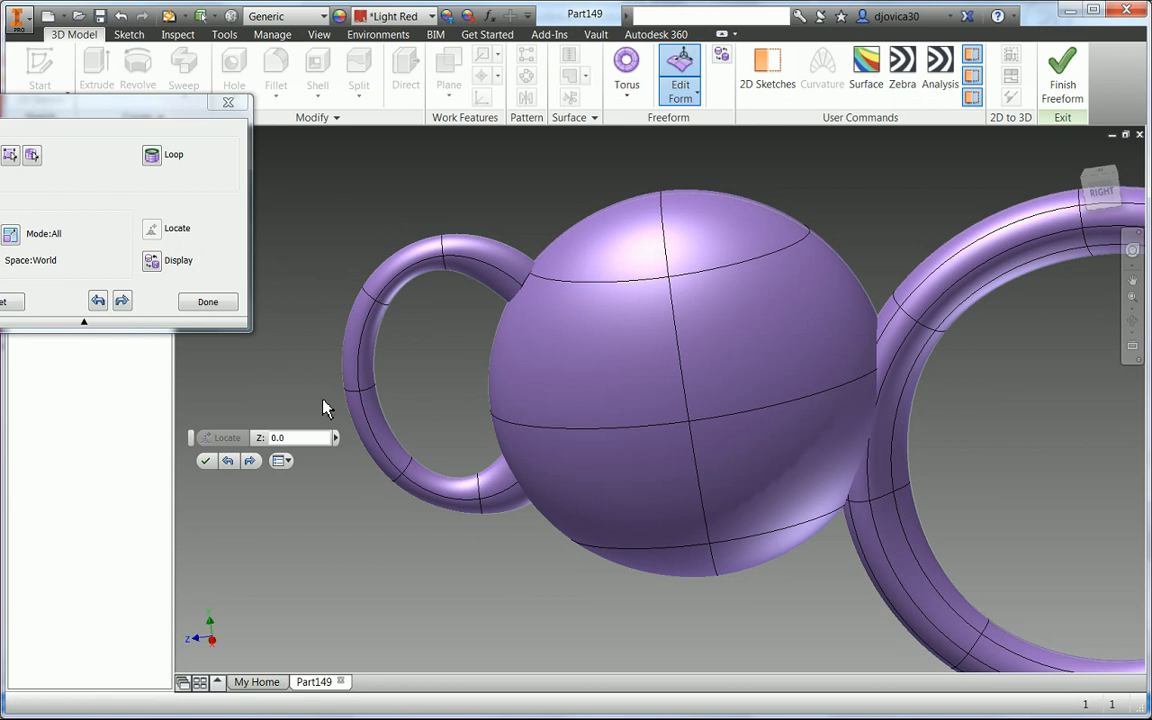
- Select edges on the handle's outer side, drag them inward to reshape the handle, then close Edit Form and finish the freeform
left_click(393, 311)
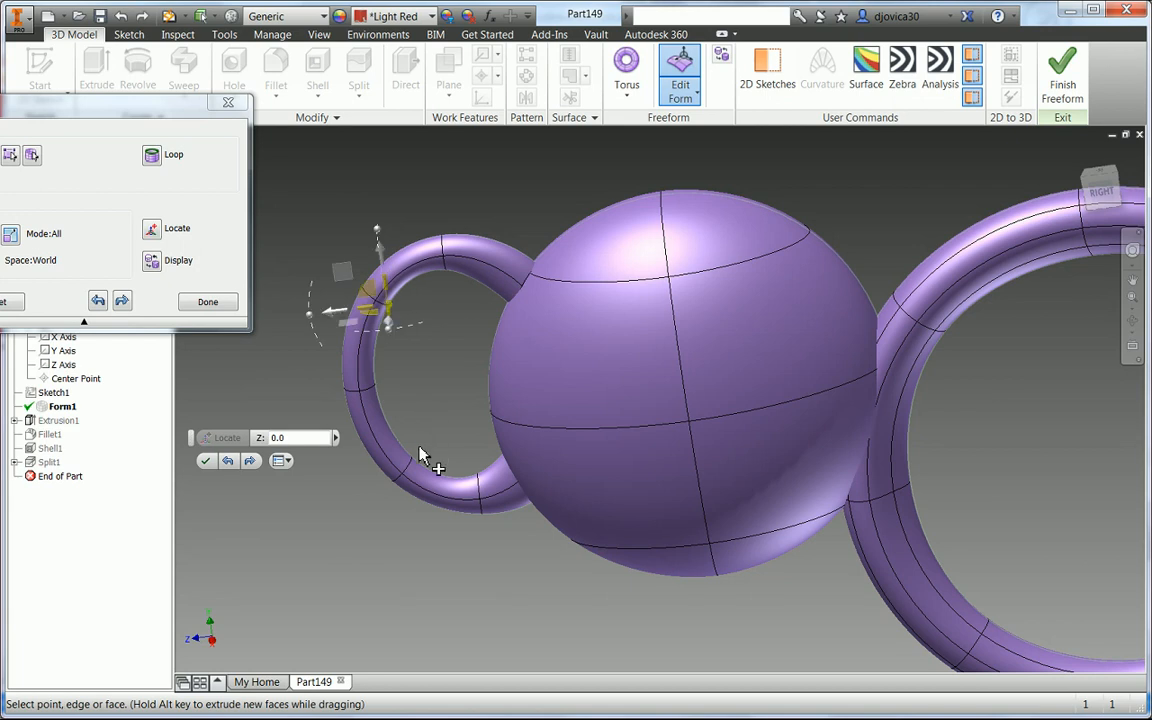
left_click(413, 460, "ctrl")
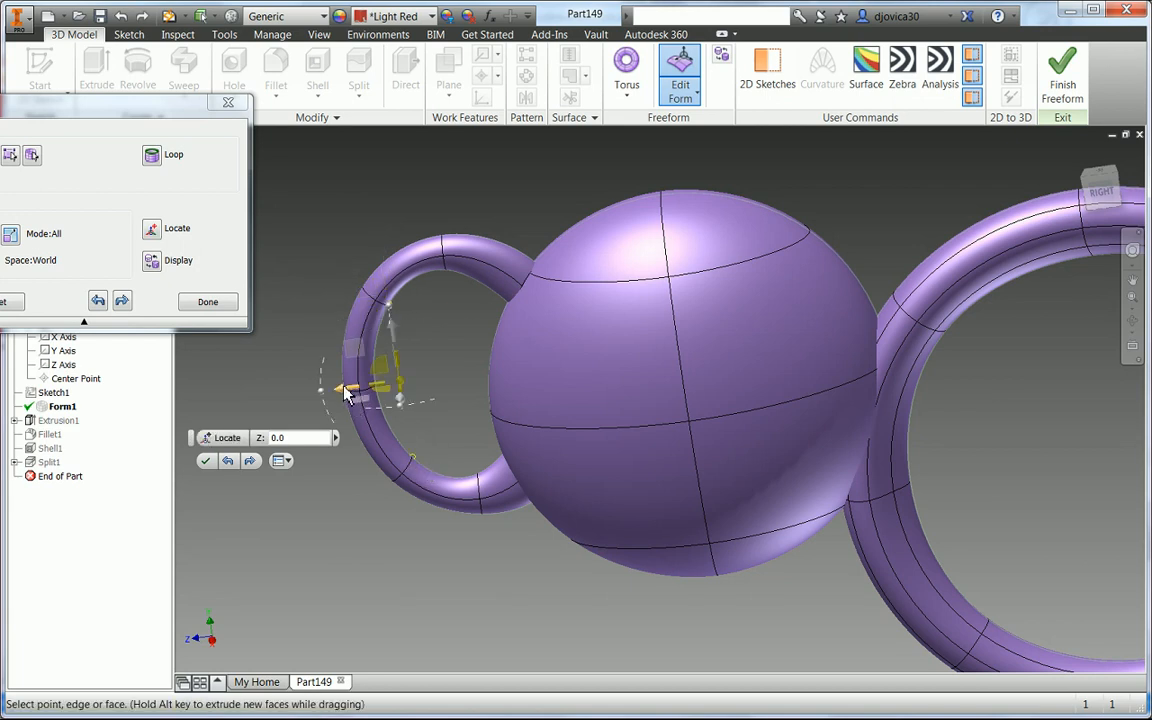
left_click_drag(345, 395, 387, 410)
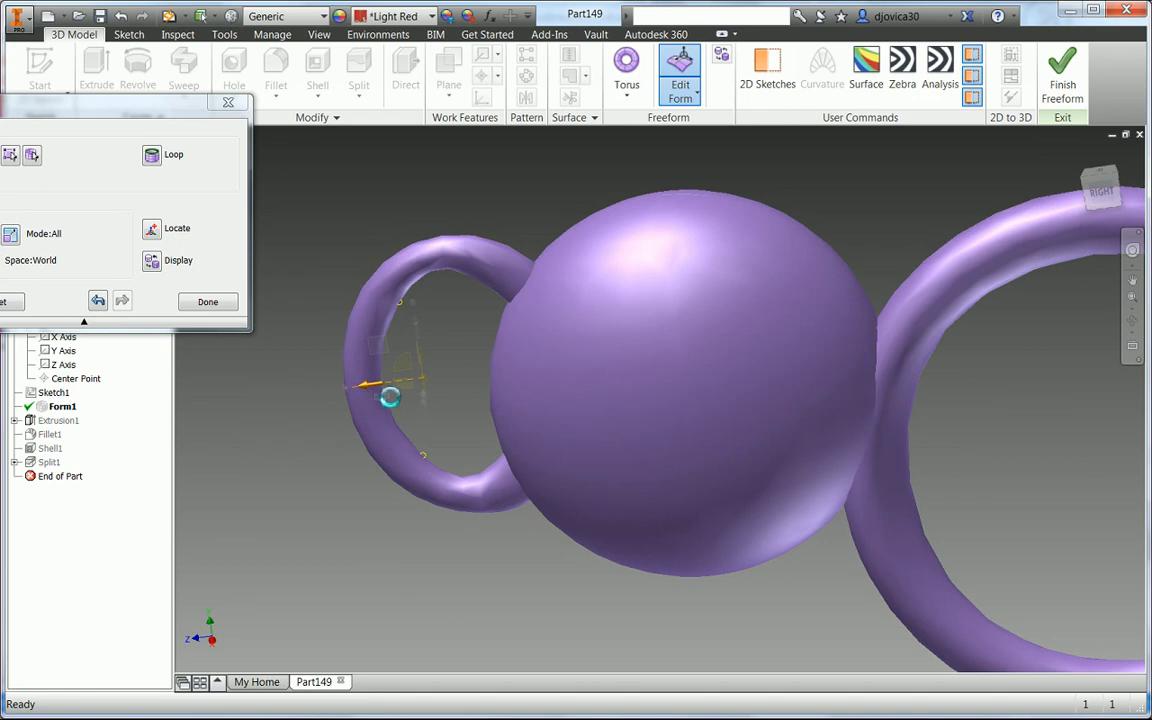
left_click(455, 372)
left_click(381, 387)
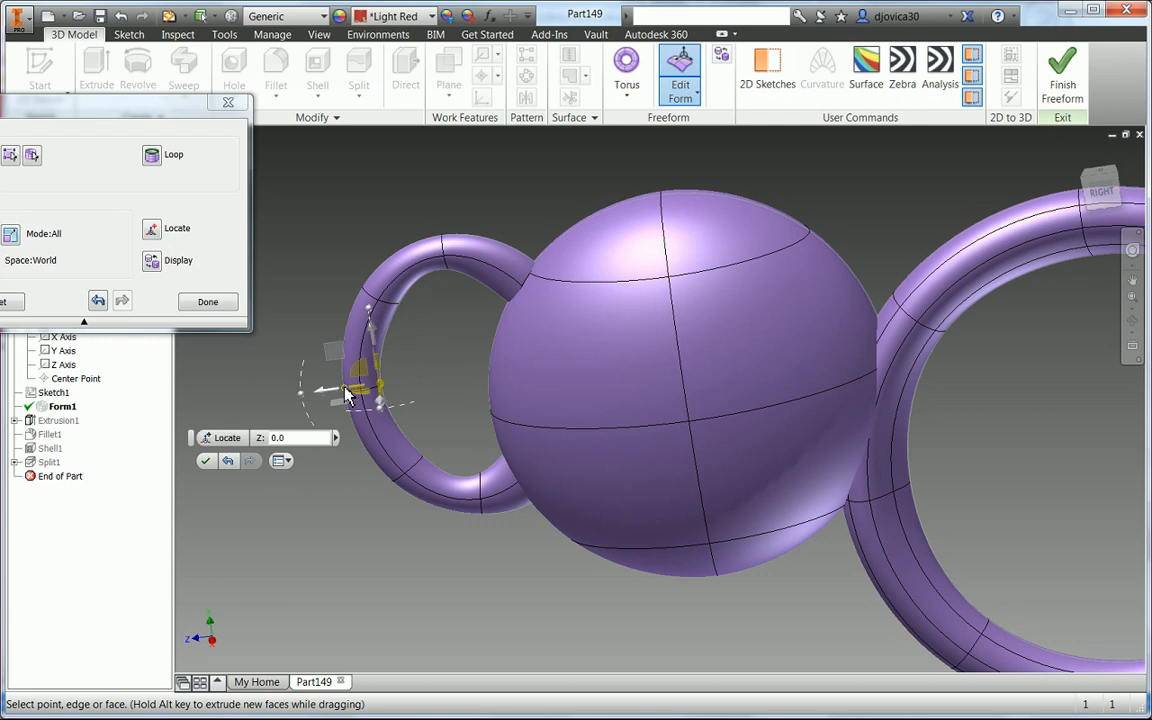
mouse_move(333, 396)
left_mouse_down()
mouse_move(373, 409)
mouse_move(342, 410)
left_mouse_up()
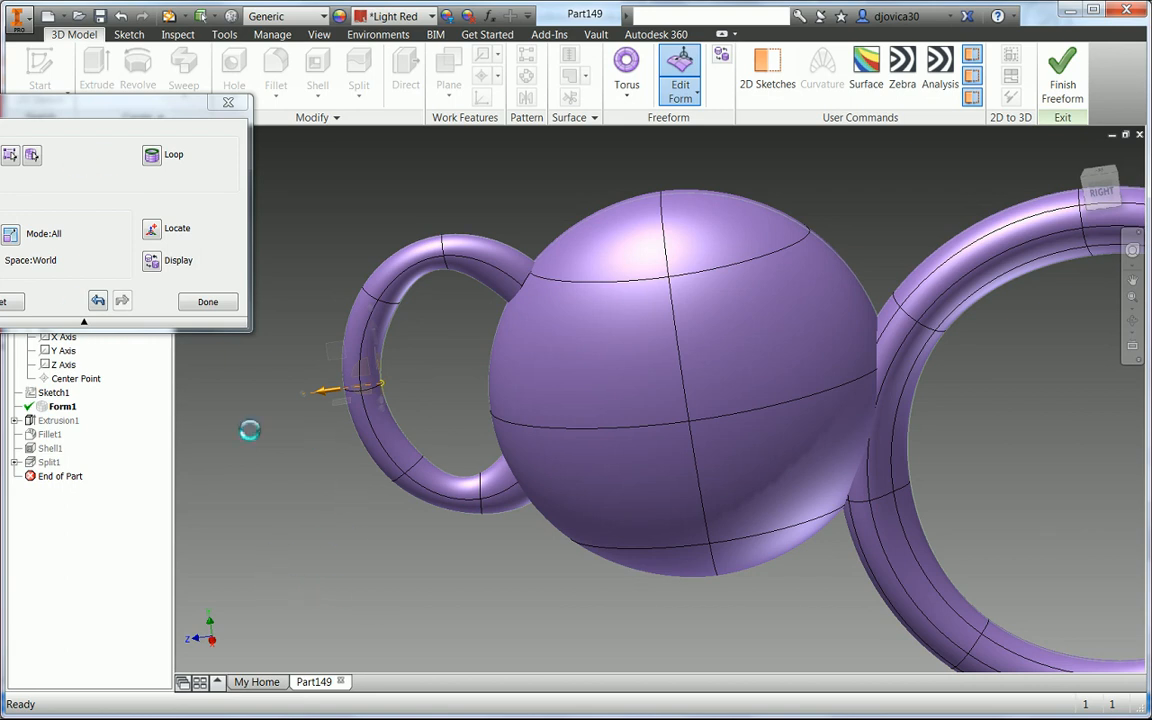
left_click(204, 301)
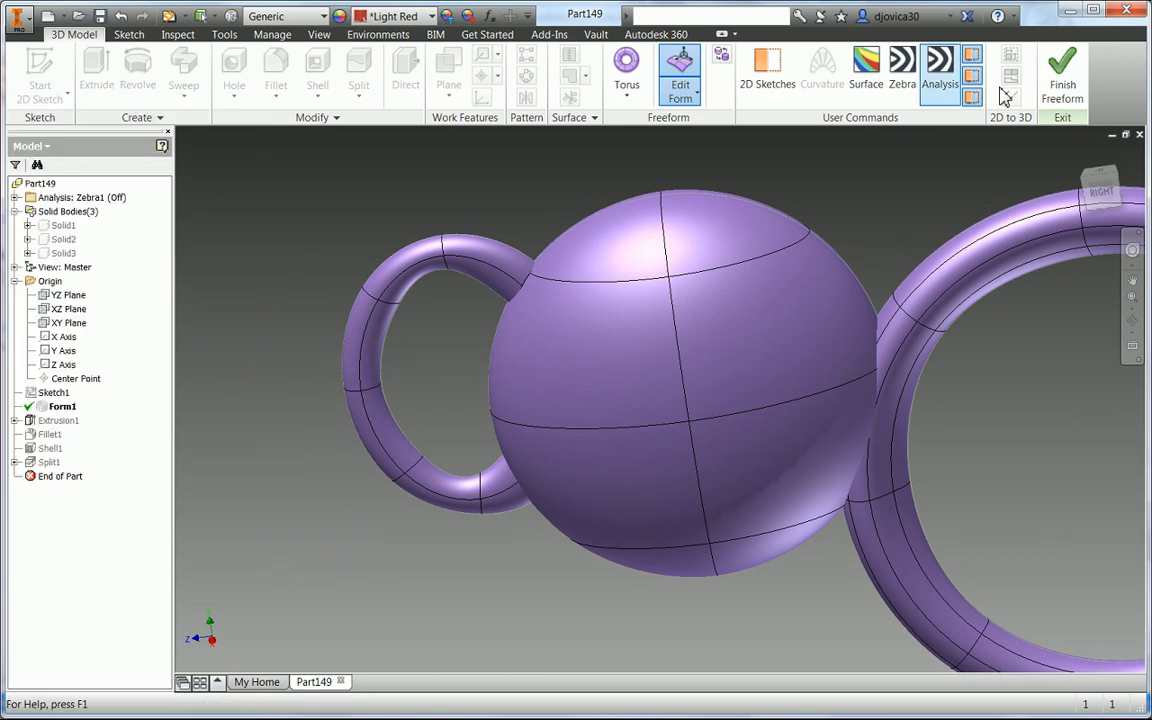
left_click(1062, 82)
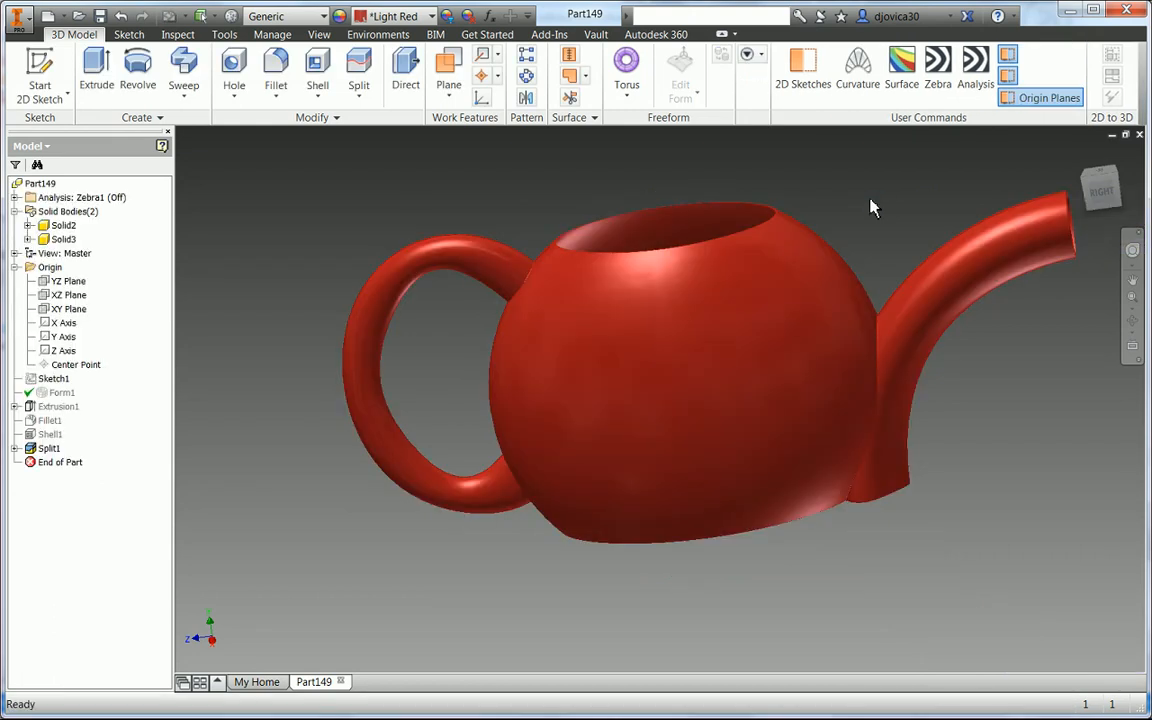
- Inspect the finished teapot from several angles and turn on the zebra analysis to check surface smoothness
middle_click_drag(922, 229, 782, 296, "shift")
scroll(843, 384, "down", 3)
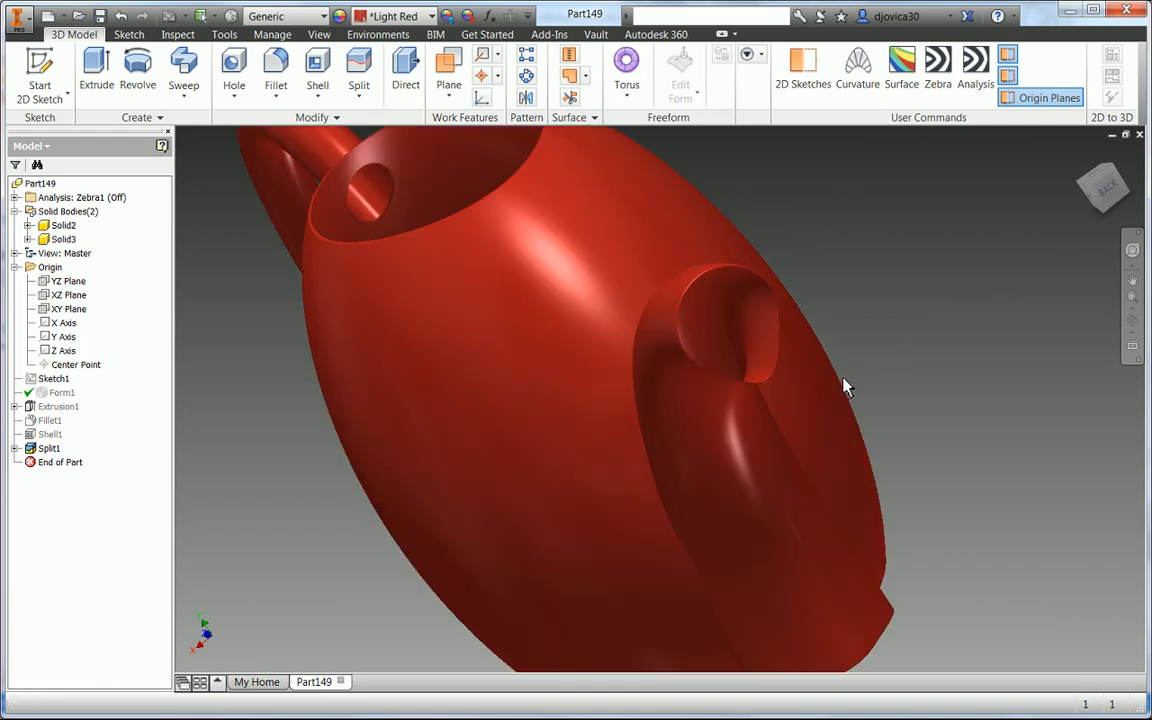
middle_click_drag(845, 382, 911, 381, "shift")
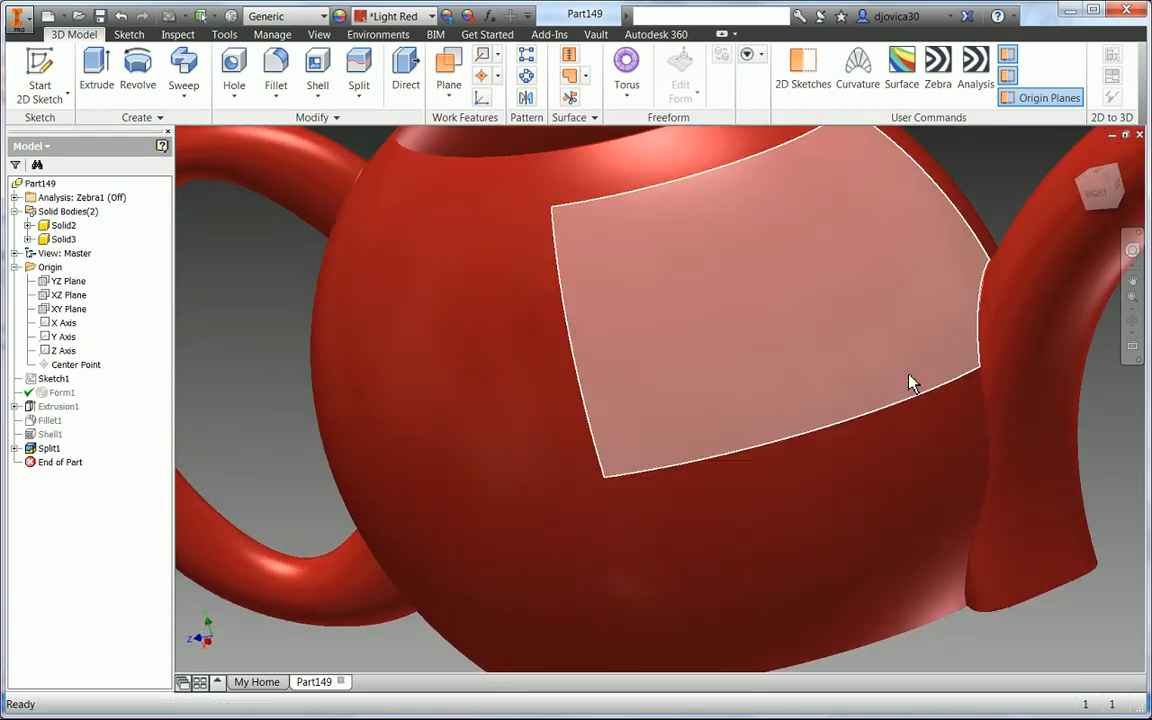
middle_click_drag(1110, 500, 943, 640)
left_click(976, 72)
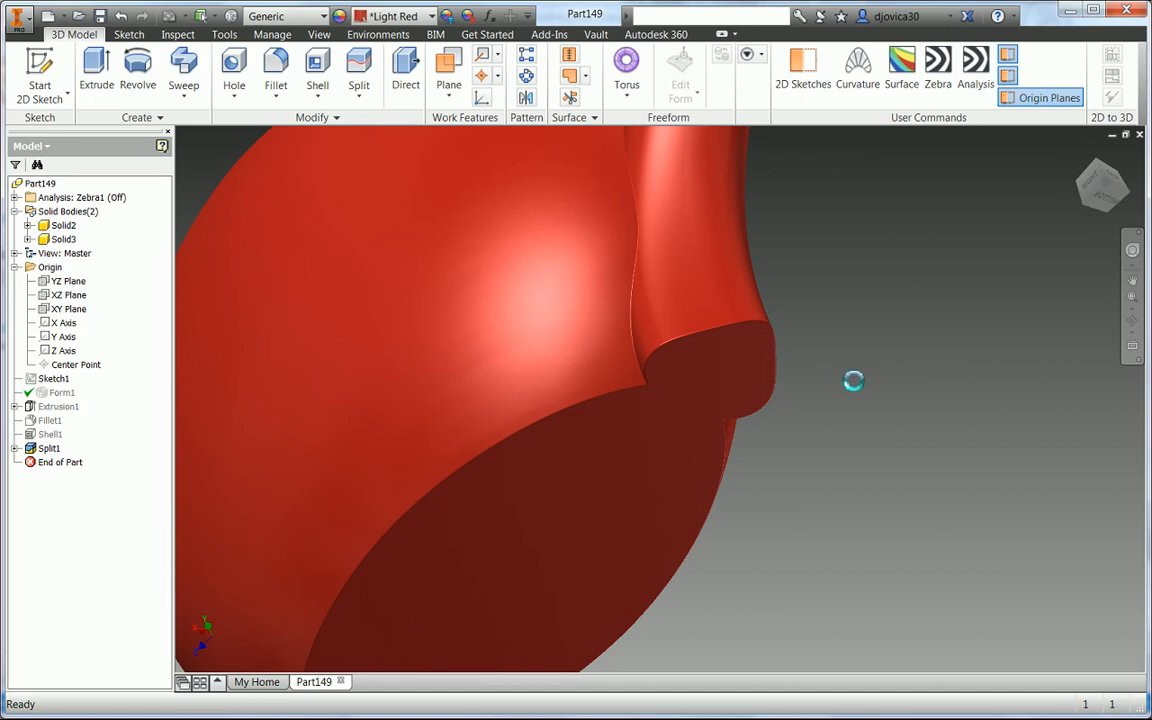
scroll(848, 382, "up", 5)
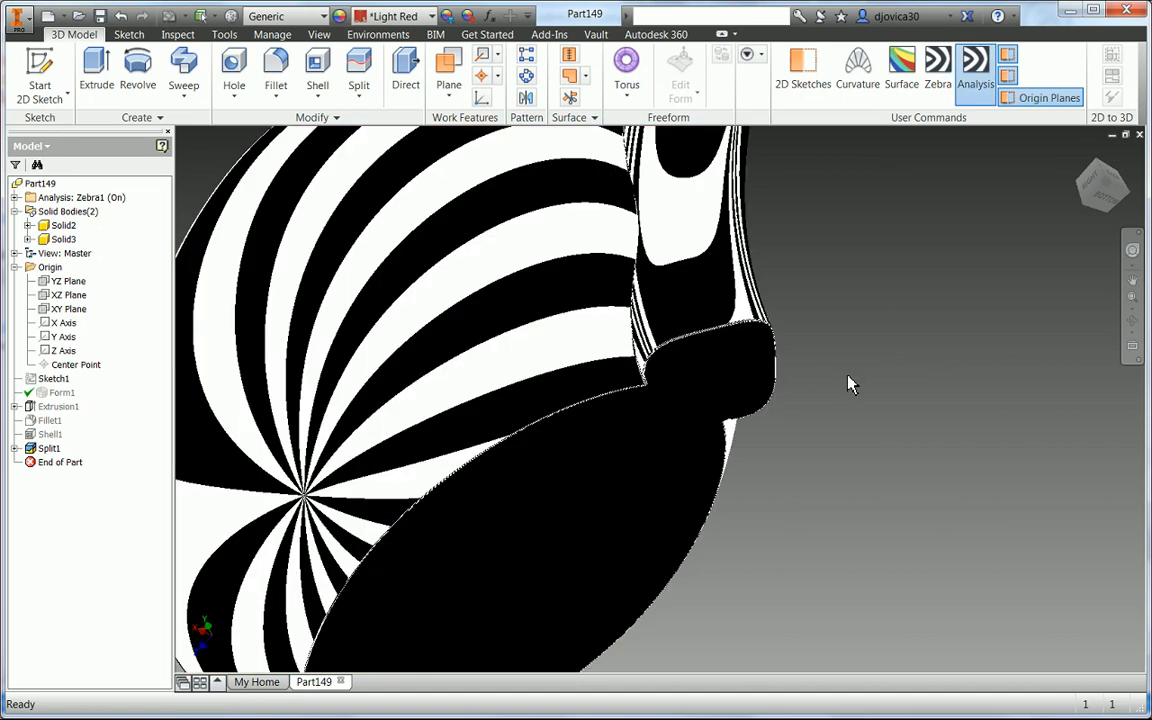
middle_click_drag(848, 382, 1006, 404, "shift")
middle_click_drag(979, 444, 918, 404)
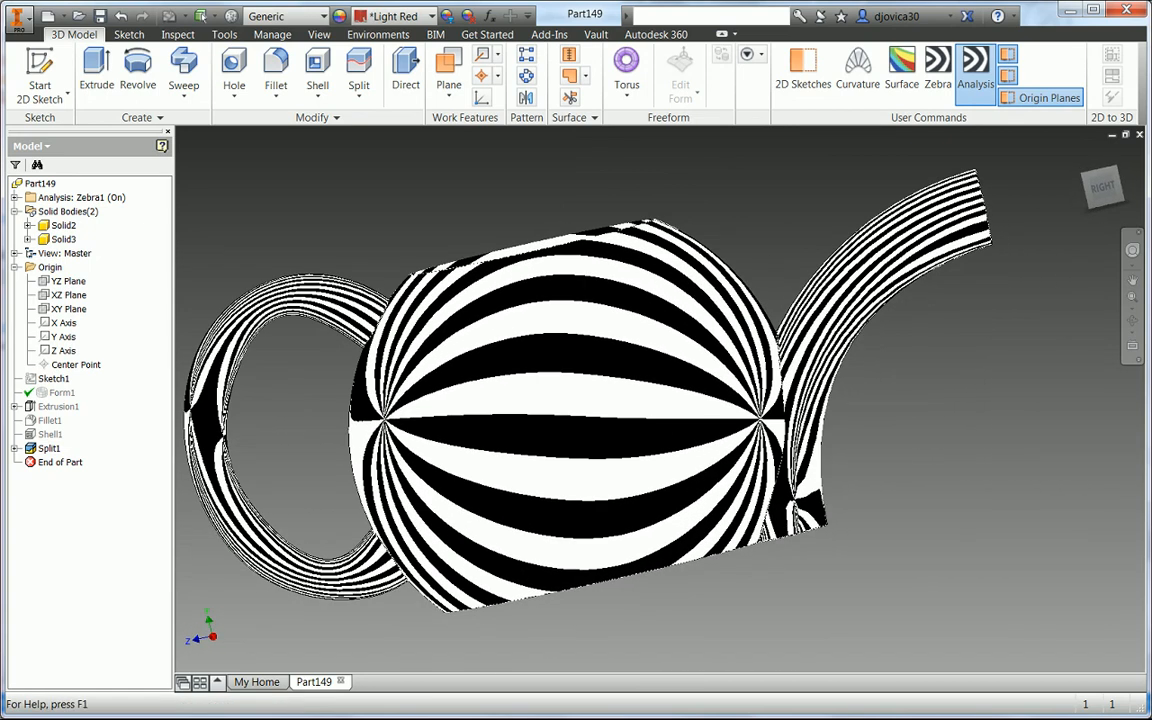